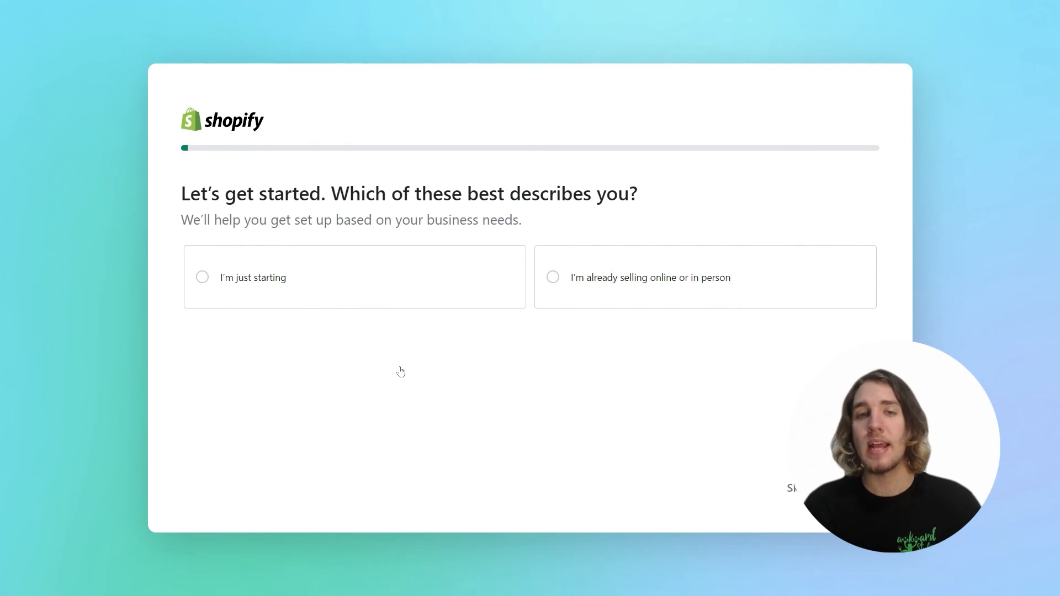
Indicate that the business is just starting and name the store "Super Awesome Example Store".
left_click(372, 295)
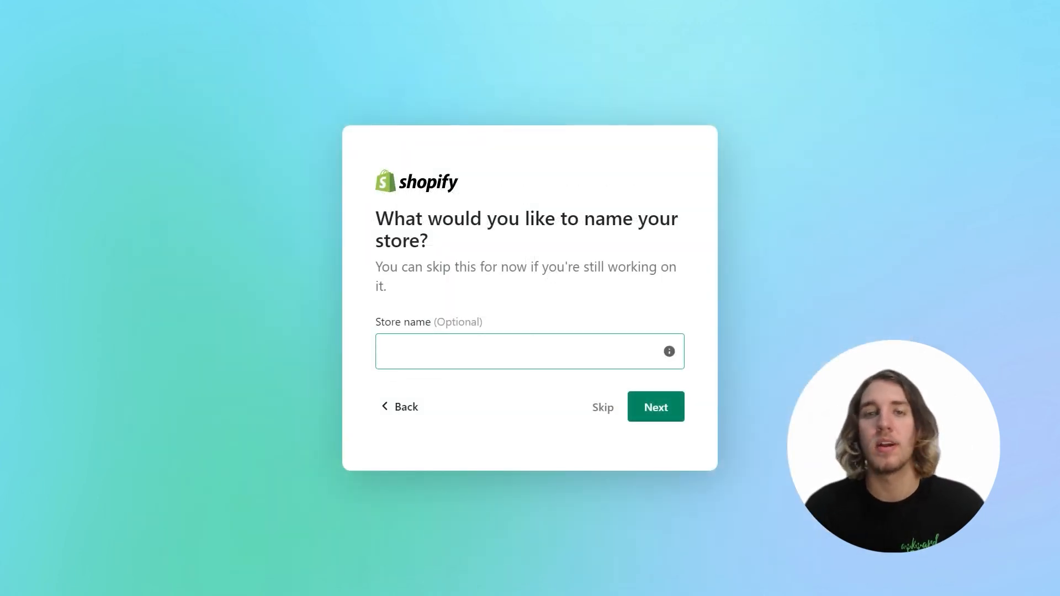
left_click(578, 365)
type("Super Awesome Example Store")
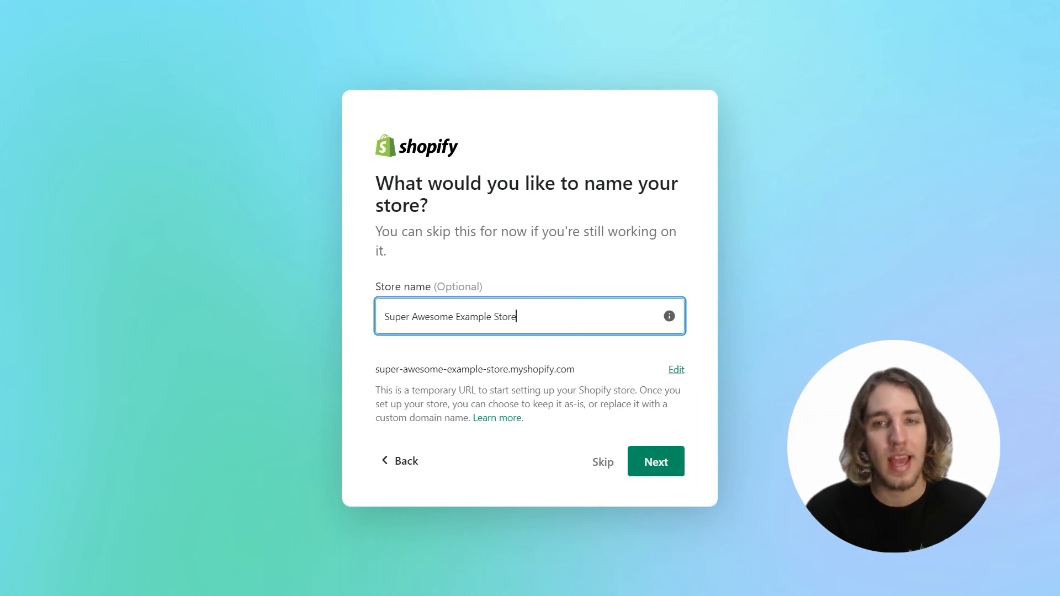
Keep super-awesome-example-store as the temporary myshopify.com address and accept United States as the business location.
left_click(677, 374)
left_click_drag(521, 363, 381, 363)
left_click(359, 367)
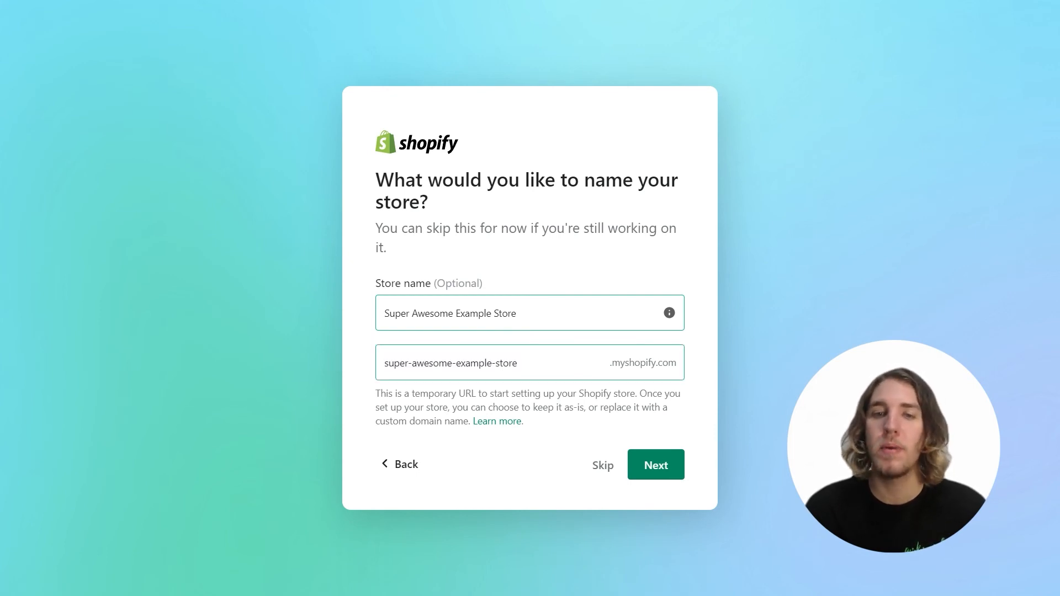
left_click(653, 467)
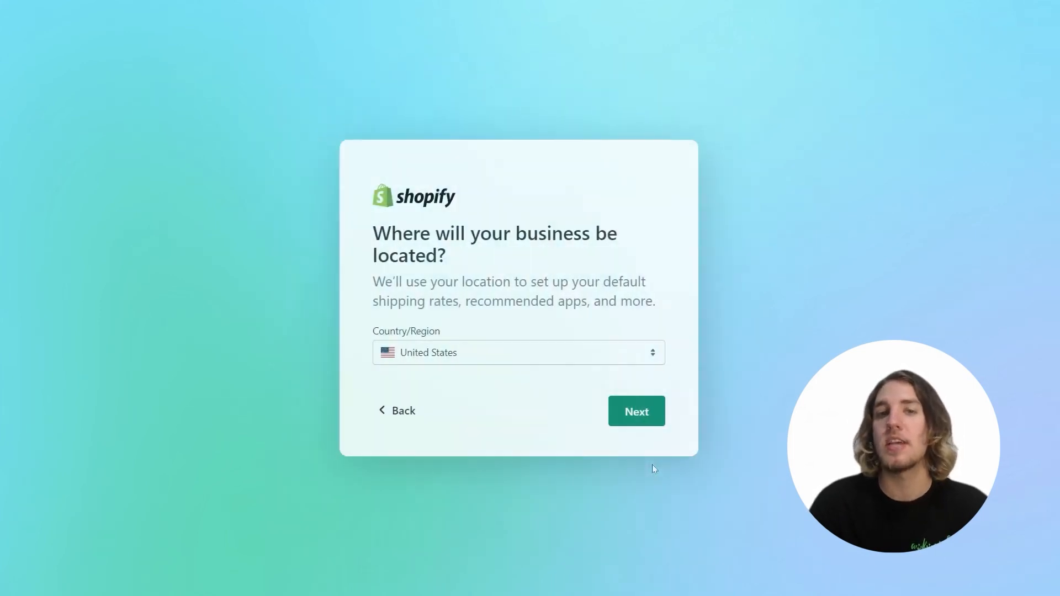
left_click(649, 421)
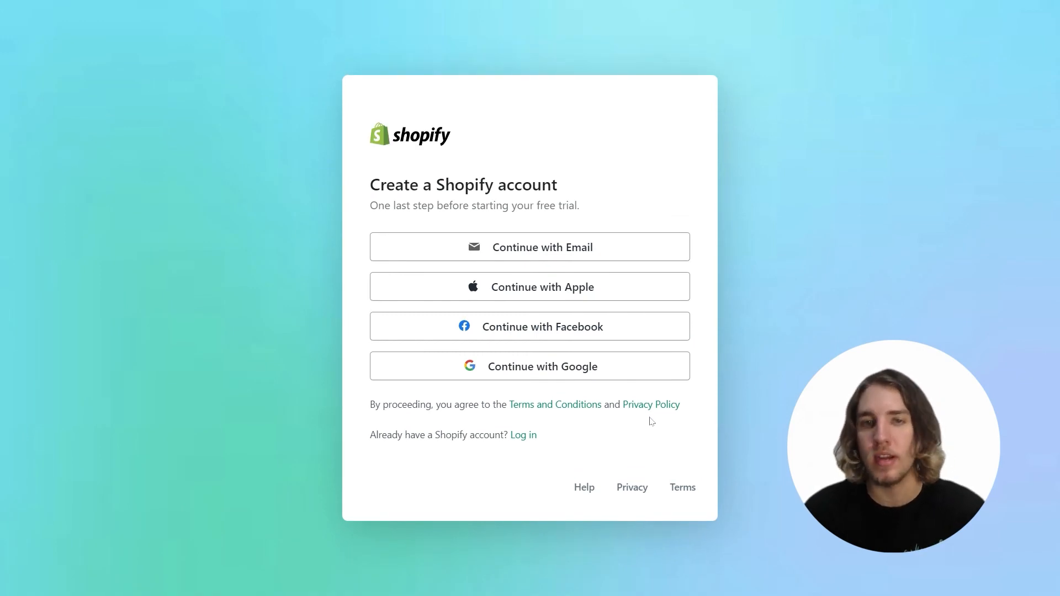
Create the Shopify account by email, entering the account password and passing the human verification.
left_click(567, 257)
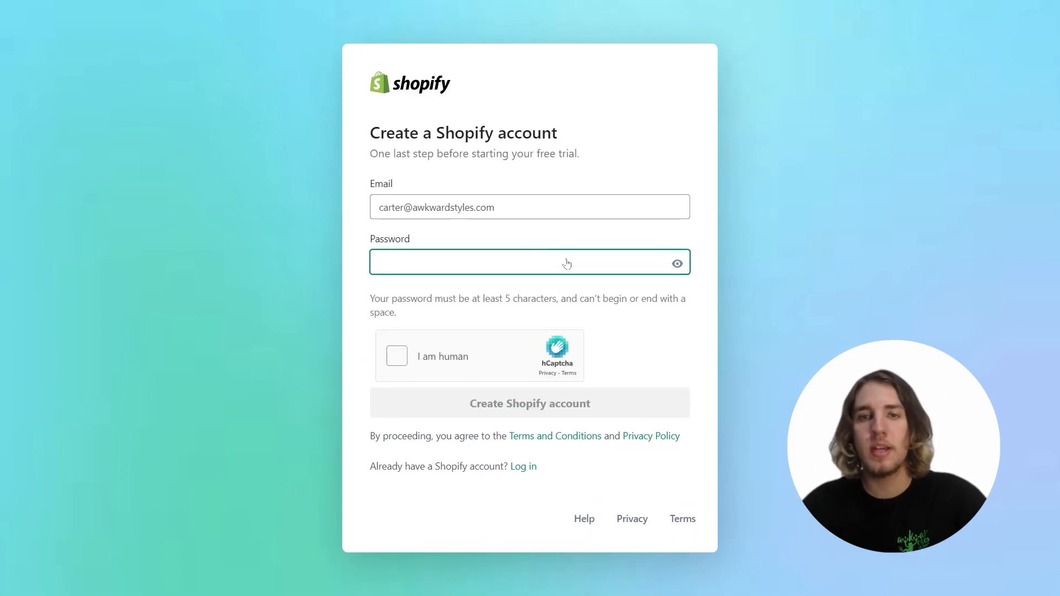
type("*******")
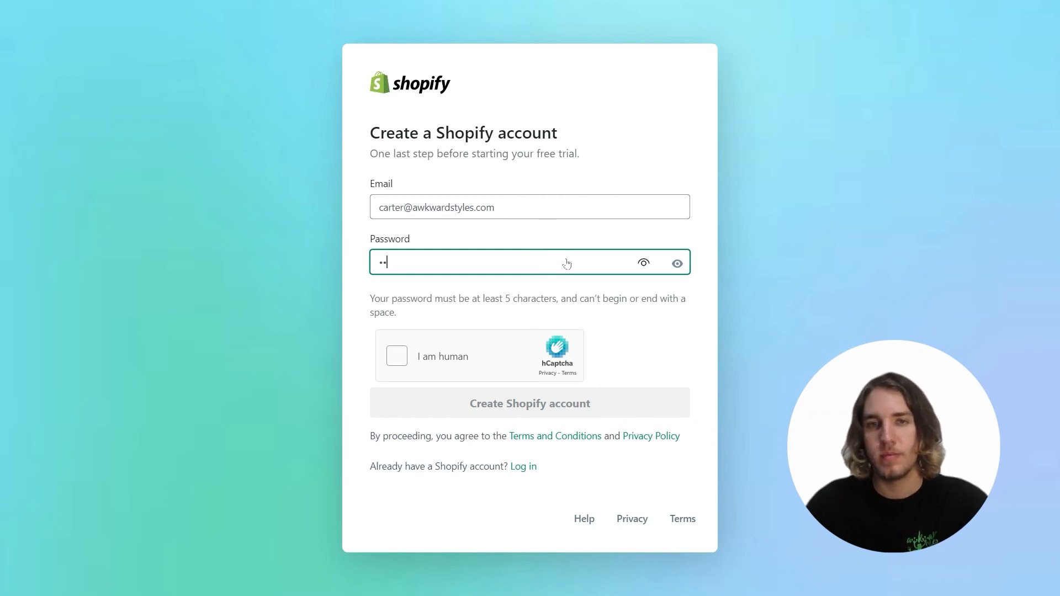
type("**")
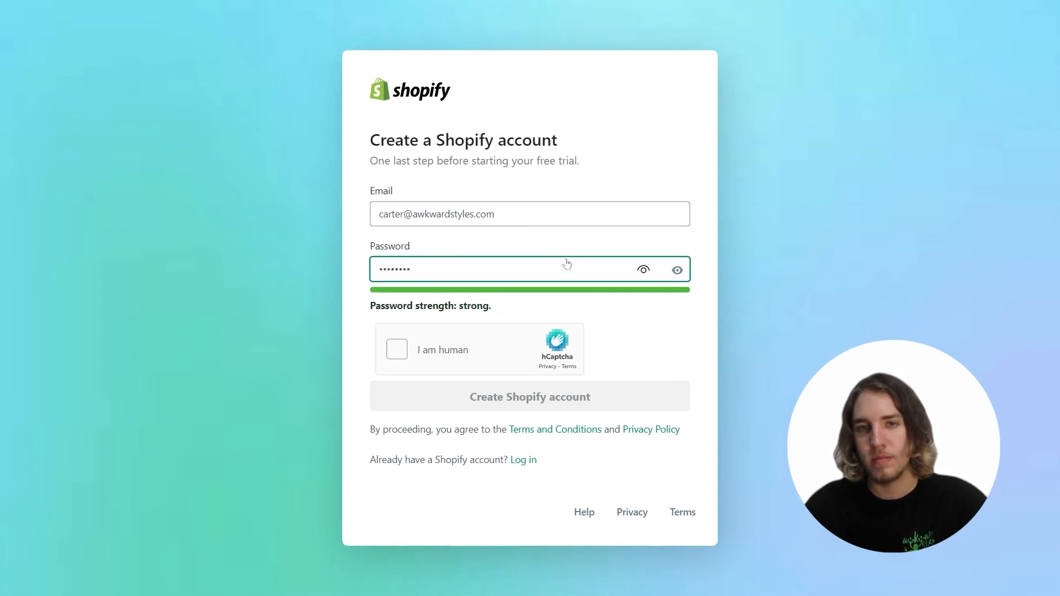
left_click(399, 349)
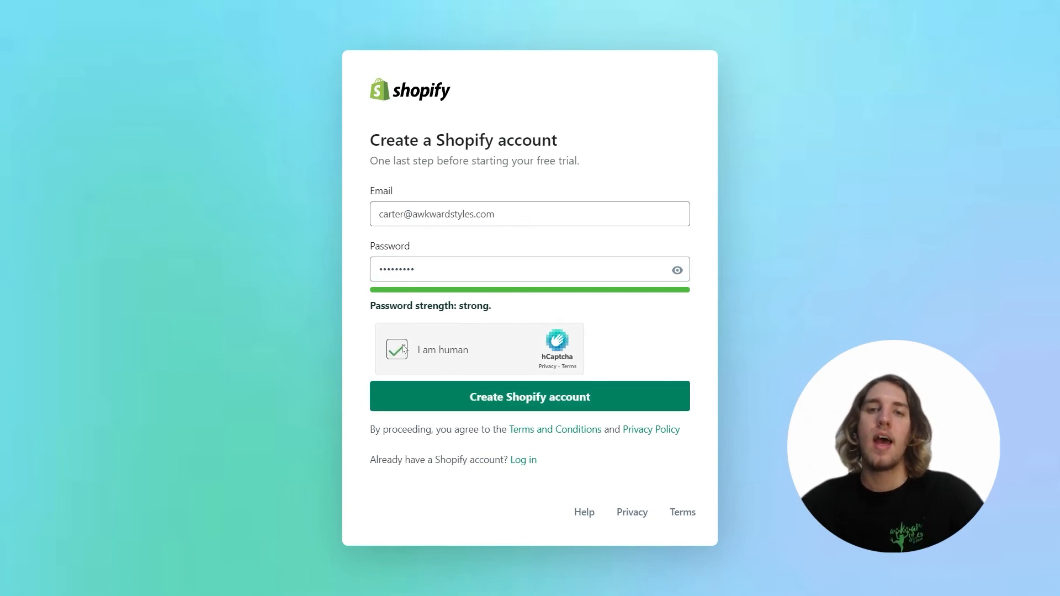
left_click(534, 395)
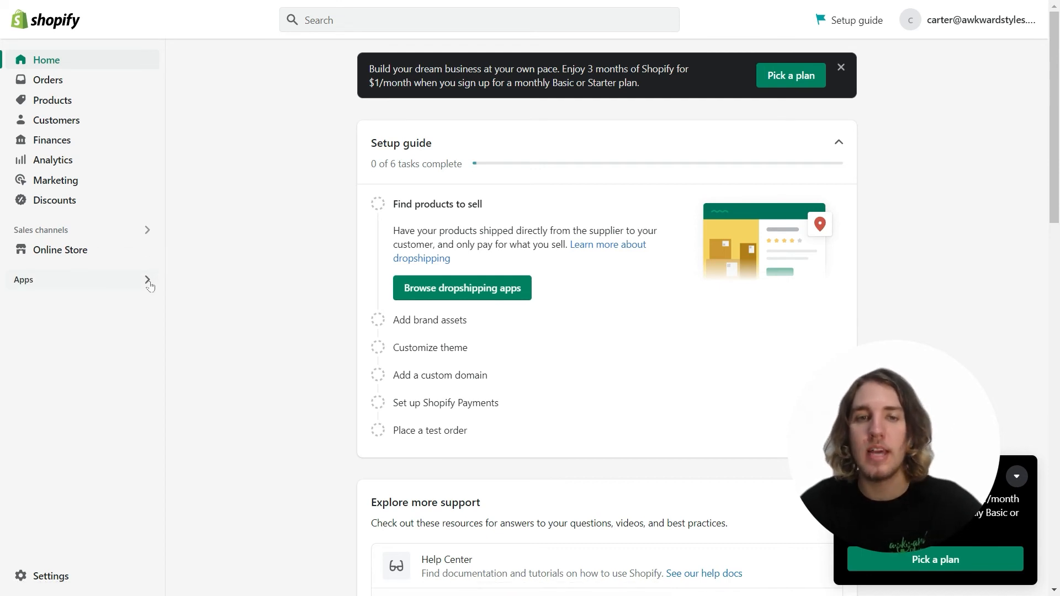
Browse the dropshipping apps from the setup guide and search the app store for "awkward styles".
left_click(37, 580)
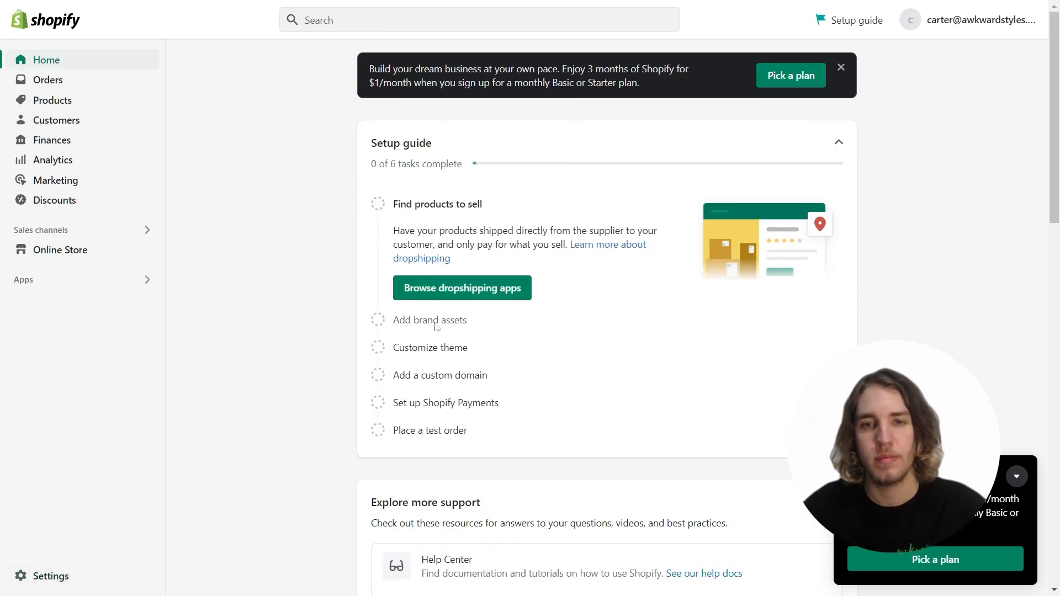
left_click(467, 298)
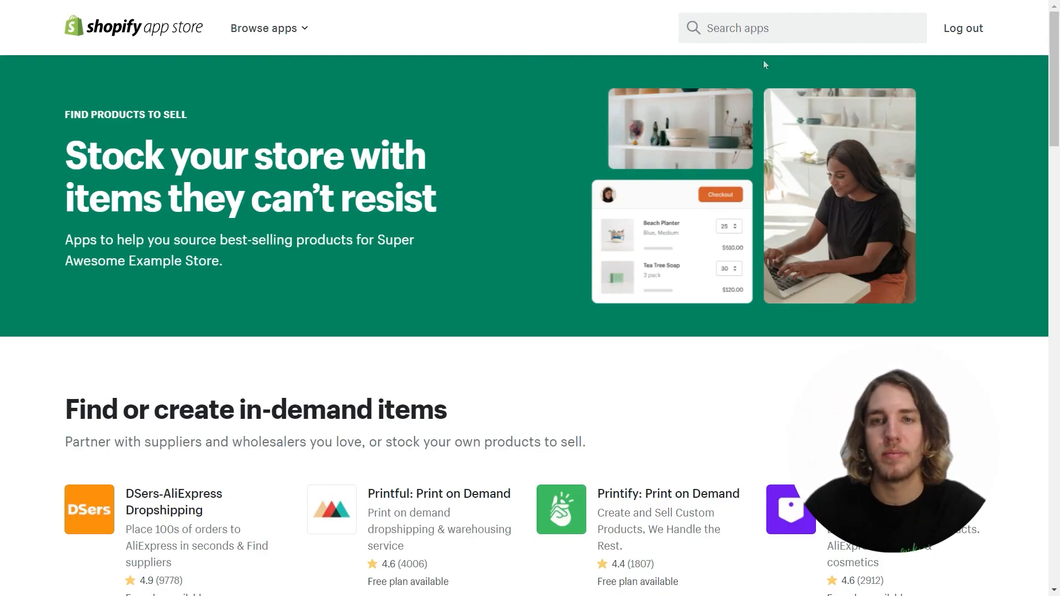
left_click(763, 32)
type("aw")
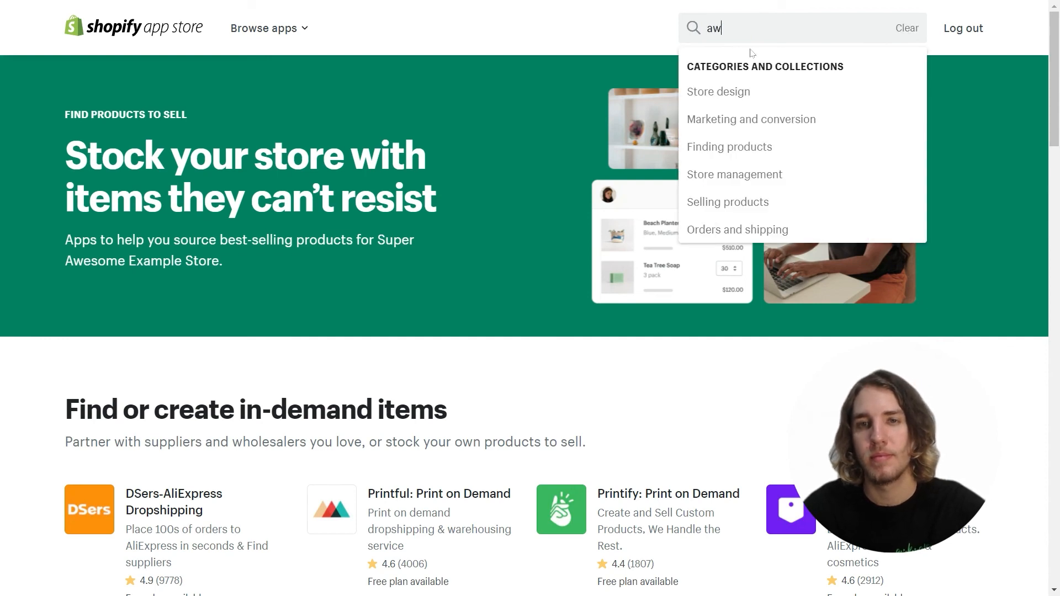
type("kward styles")
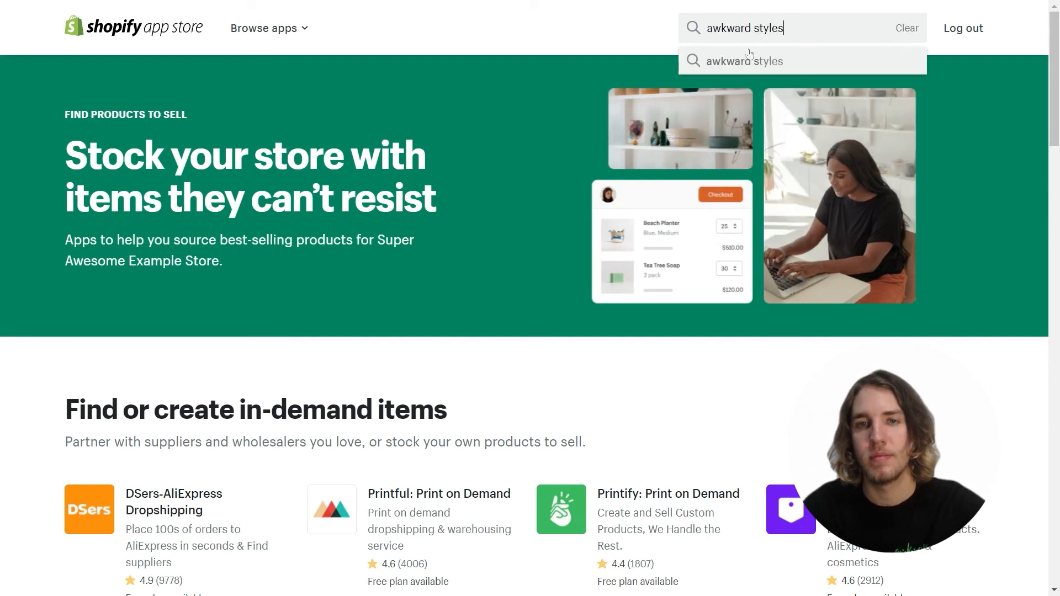
key("Return")
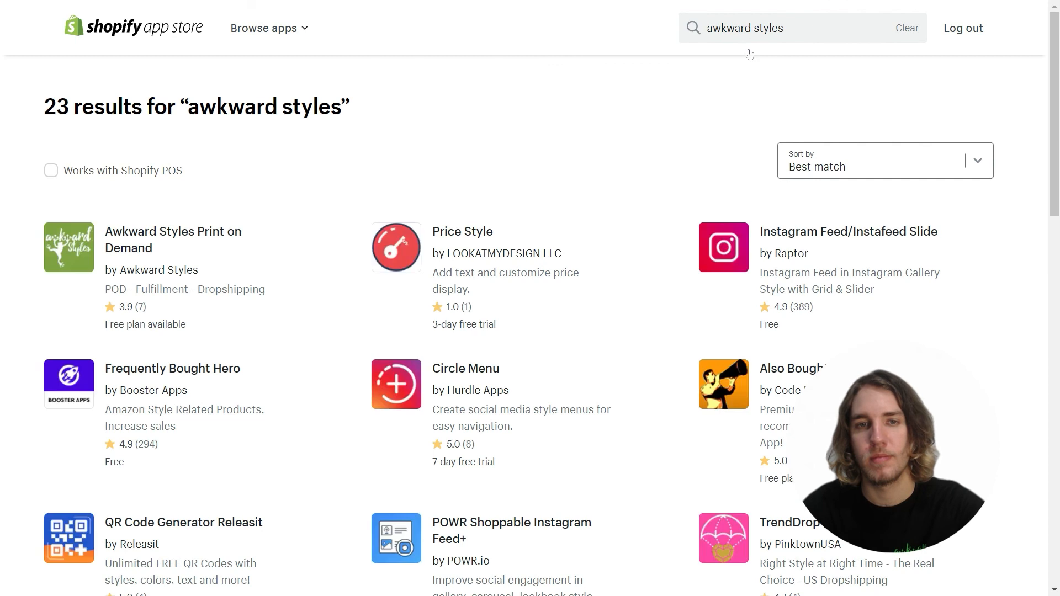
Add the Awkward Styles Print on Demand app and install it on the Super Awesome Example Store.
left_click(153, 238)
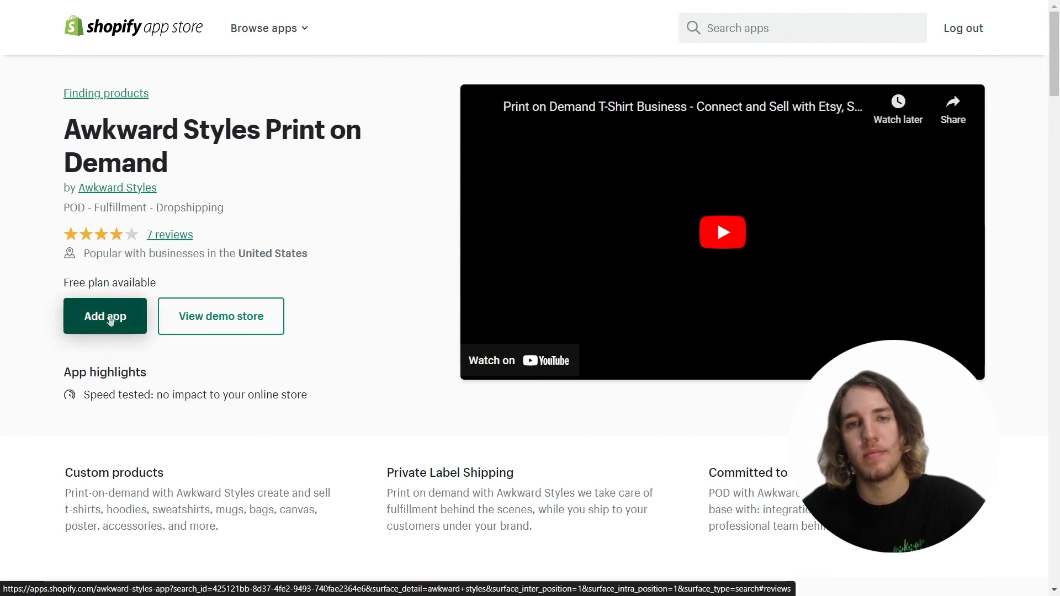
left_click(110, 320)
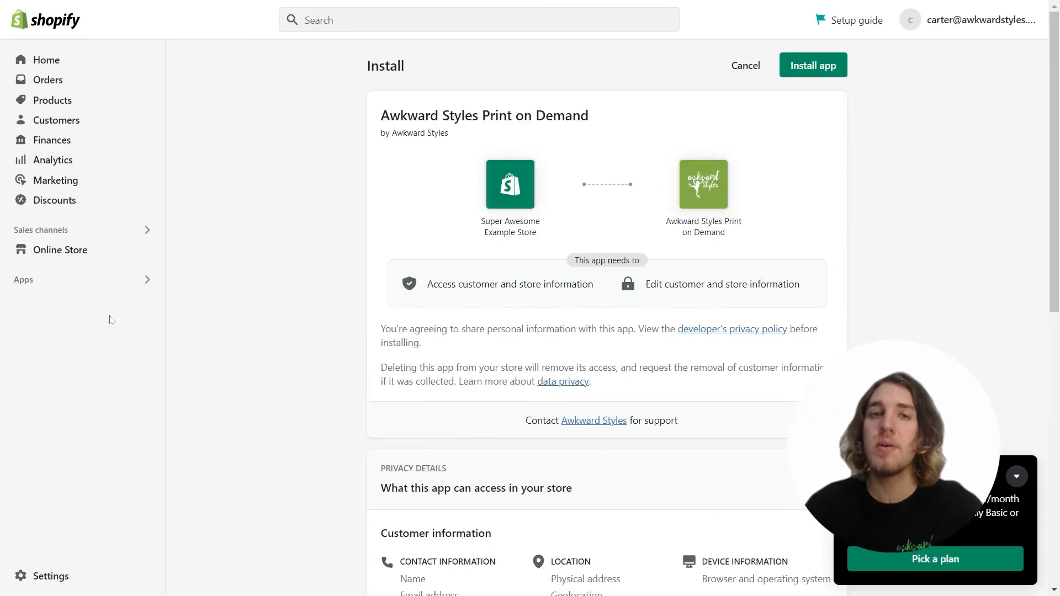
left_click(800, 65)
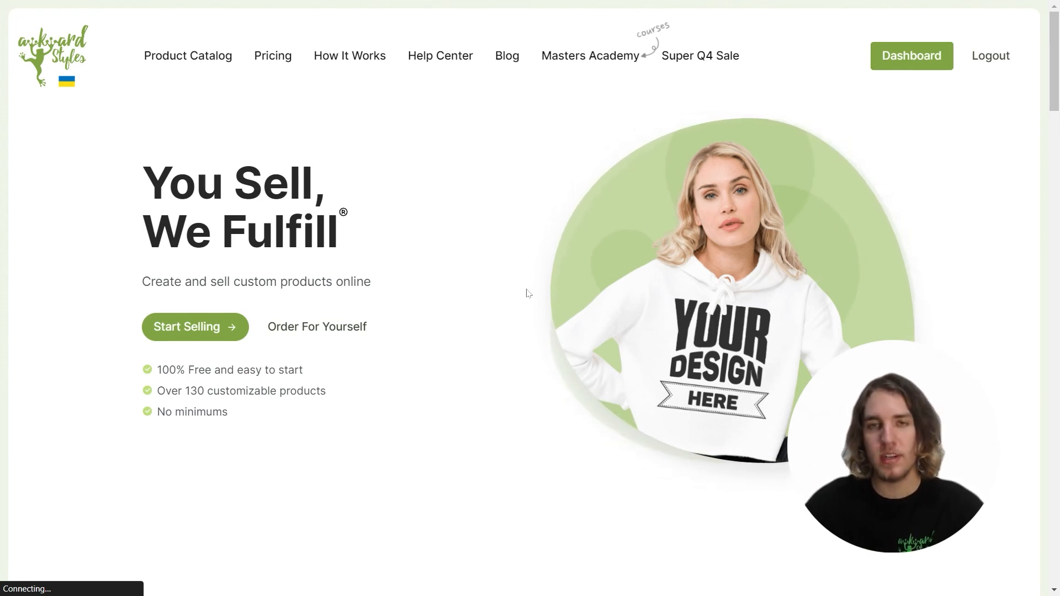
Connect the Shopify store through the integrations of the Awkward Styles dashboard by adding its Shopify app.
left_click(914, 65)
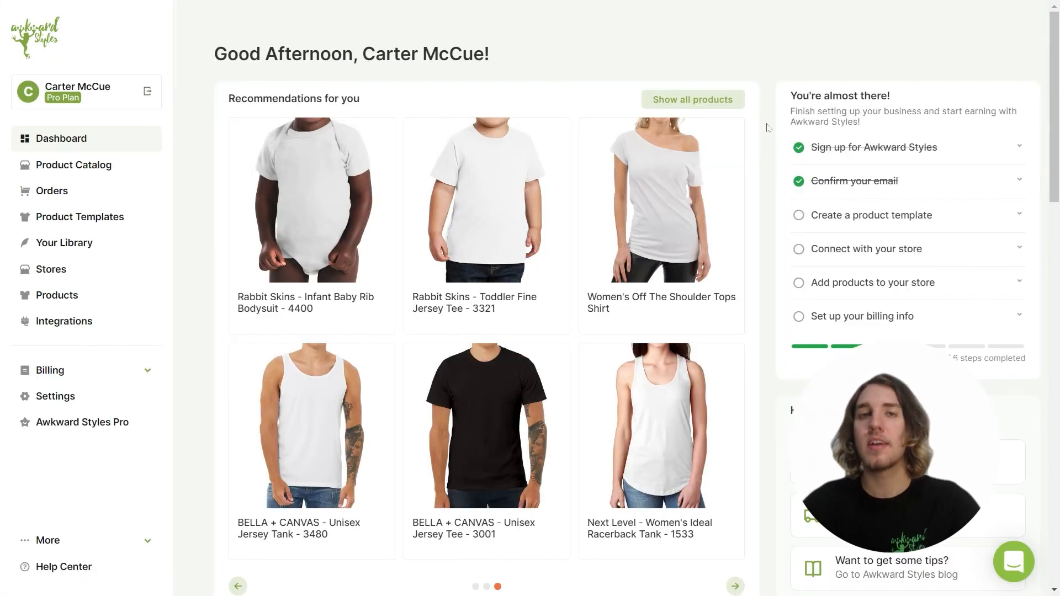
left_click(120, 322)
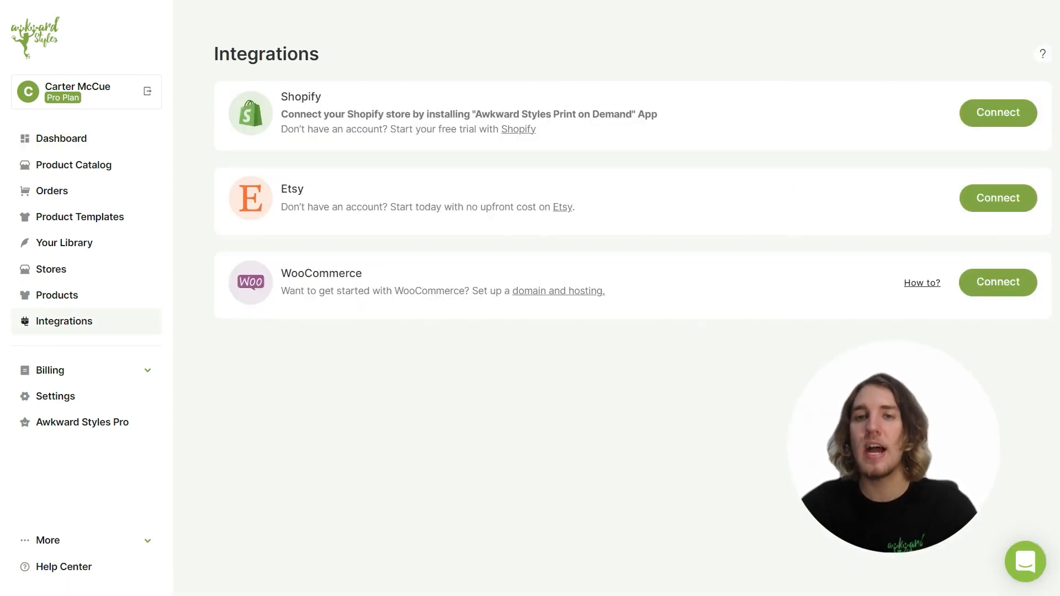
left_click(1018, 115)
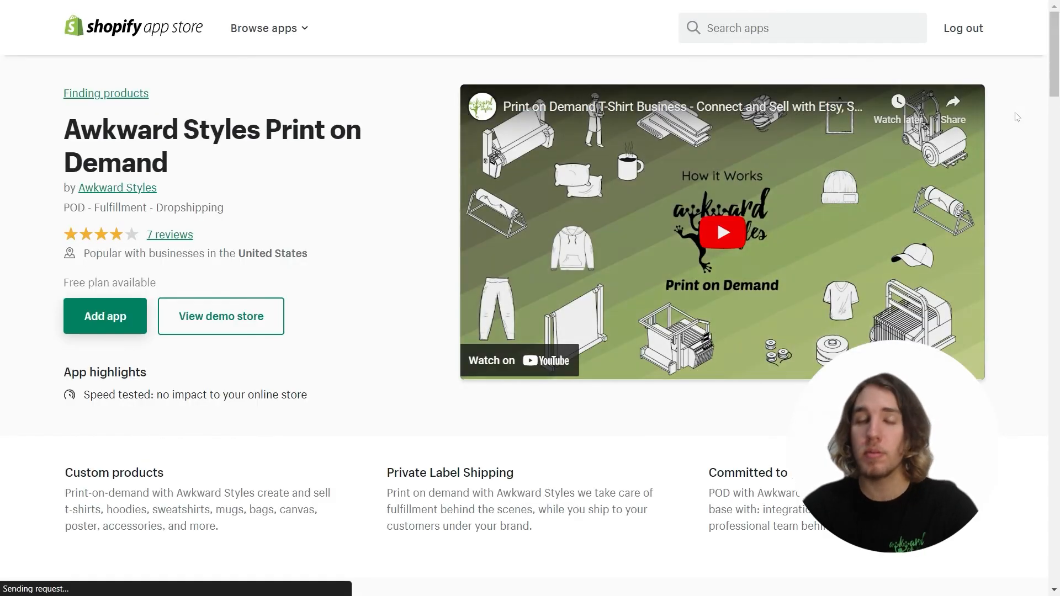
left_click(99, 323)
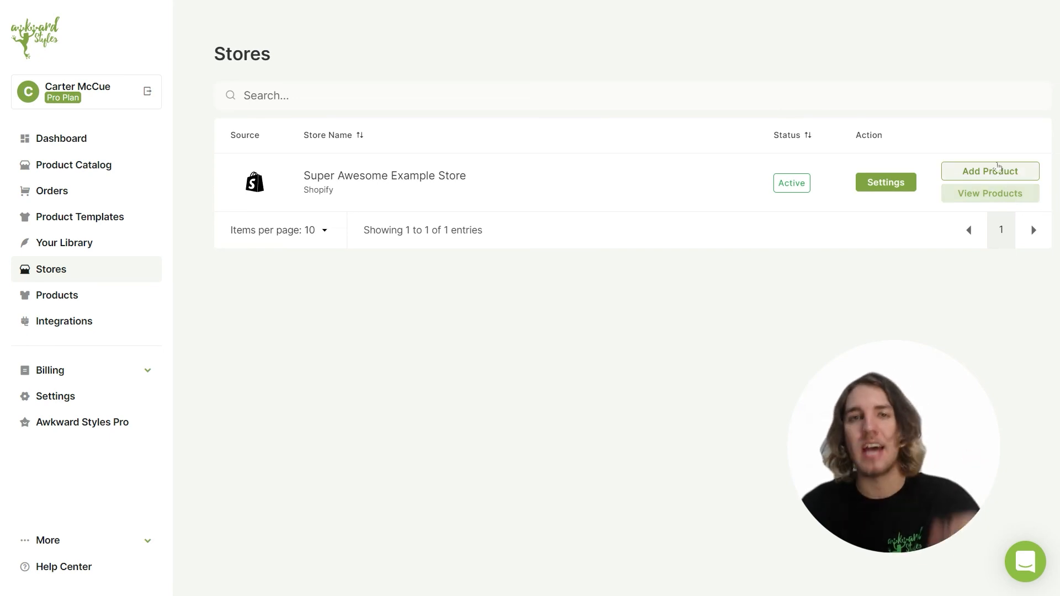
Start a new product for the connected store using the men's Bella+Canvas Unisex Jersey Tee - 3001.
left_click(998, 166)
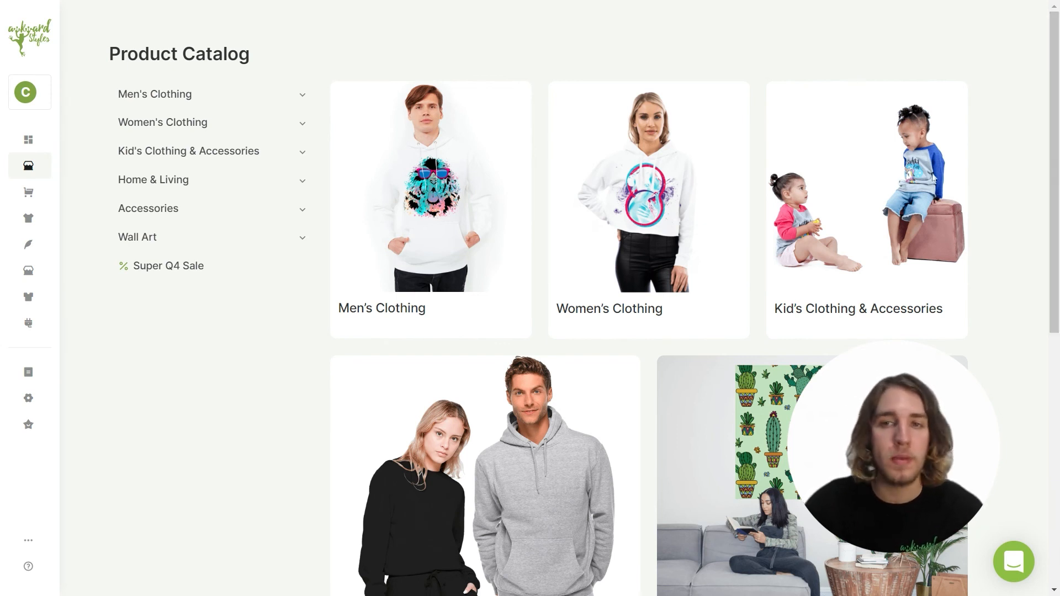
left_click(433, 217)
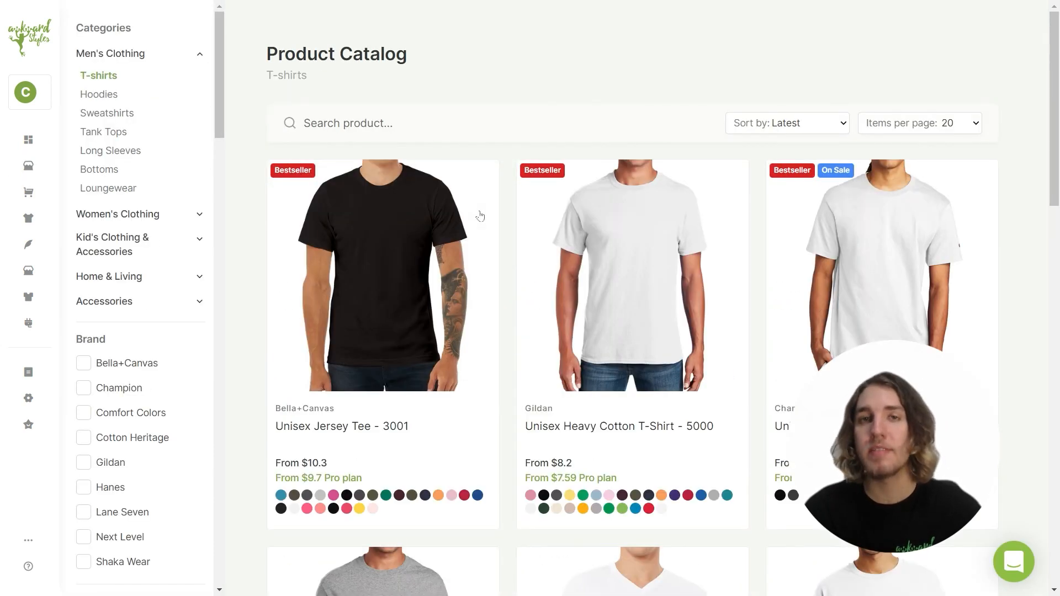
left_click(379, 288)
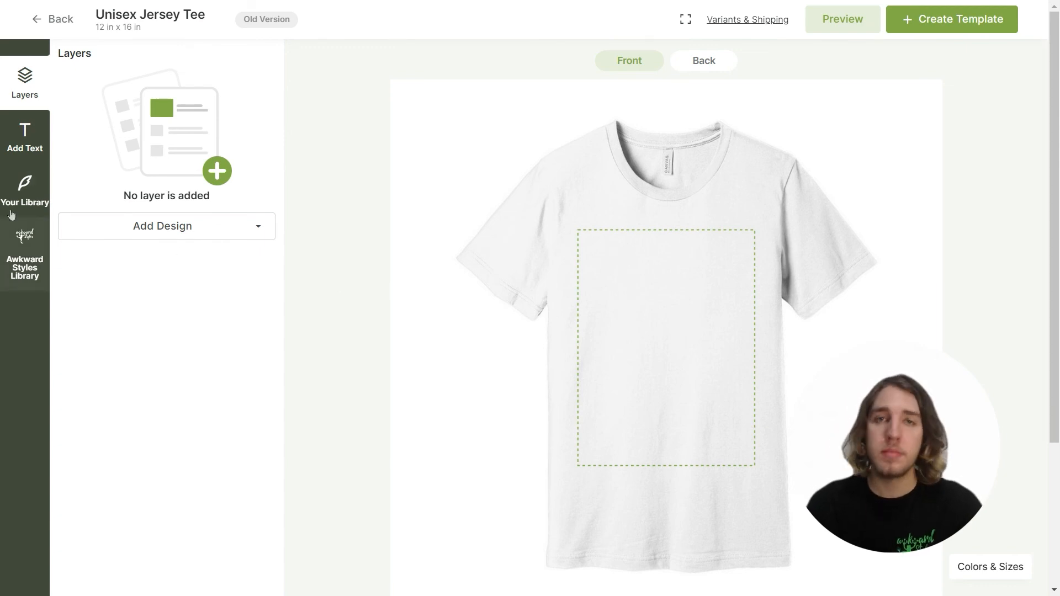
Place the Black Bats design from the Awkward Styles Library on the shirt front and add a text layer.
left_click(20, 239)
left_click(102, 205)
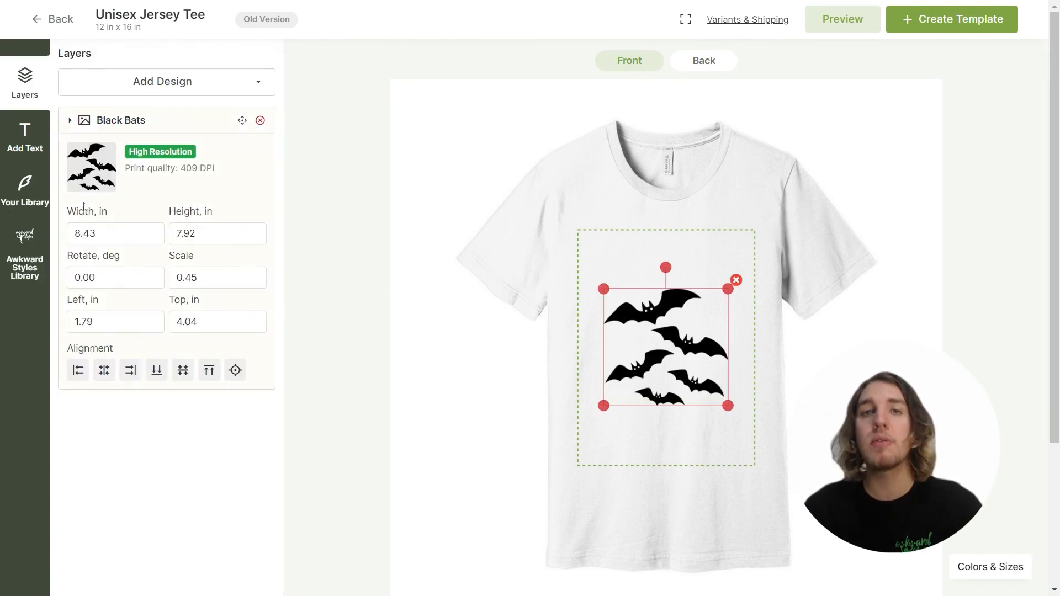
left_click(25, 138)
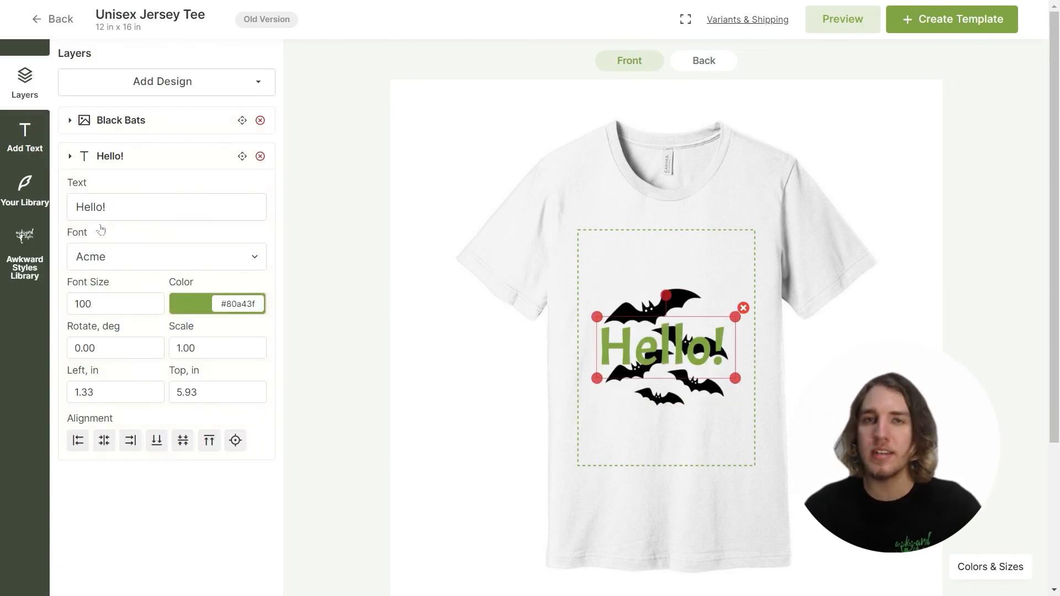
Change the text layer to "BOO!" in the Boogaloo font and color it black.
left_click(127, 258)
left_click(103, 416)
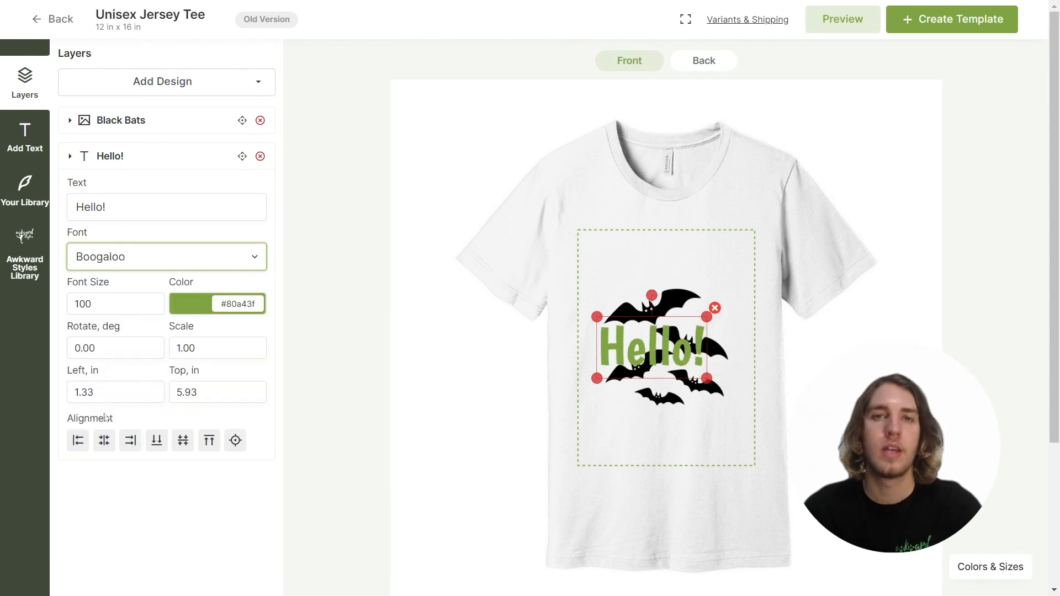
key("shift+Tab")
type("BOO")
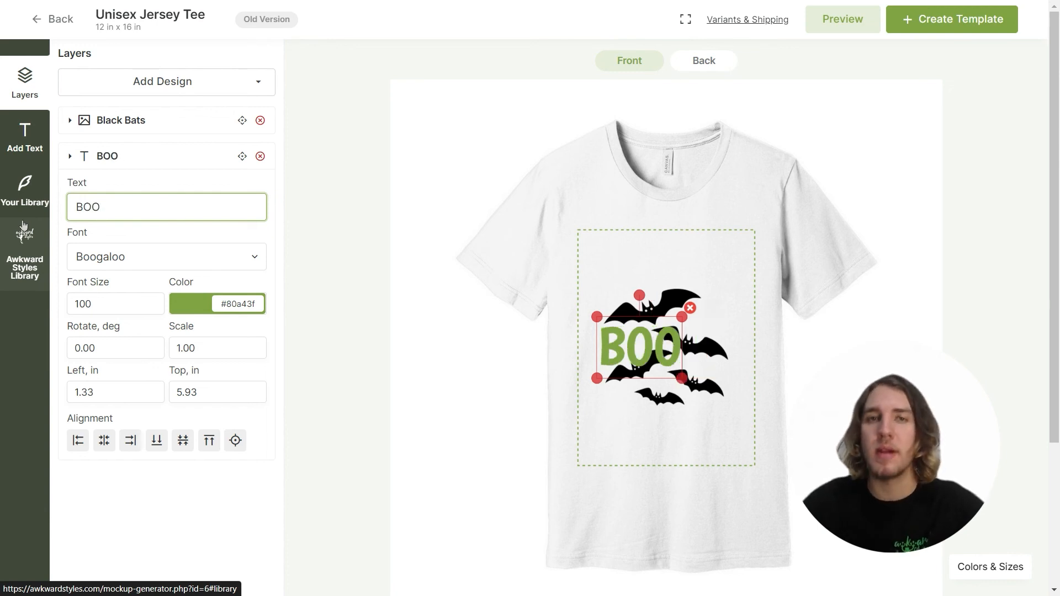
type("!")
left_click(189, 303)
left_click(276, 462)
Arrange the design inside the print area, moving the bats up and centering BOO! just below them.
left_click_drag(677, 347, 693, 407)
left_click_drag(689, 360, 690, 328)
left_click_drag(674, 420, 675, 430)
left_click(817, 435)
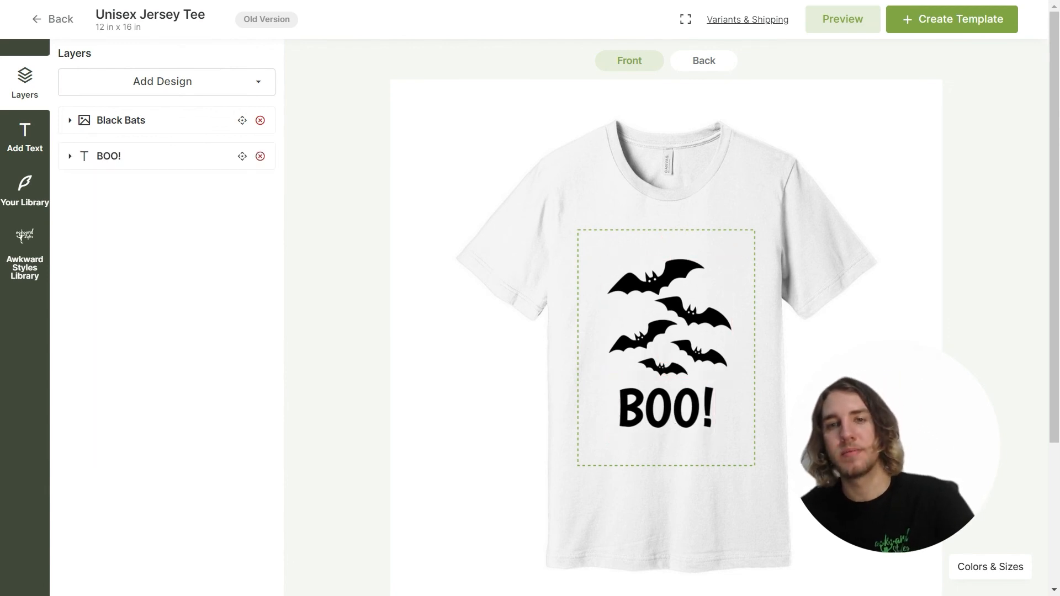
left_click(990, 567)
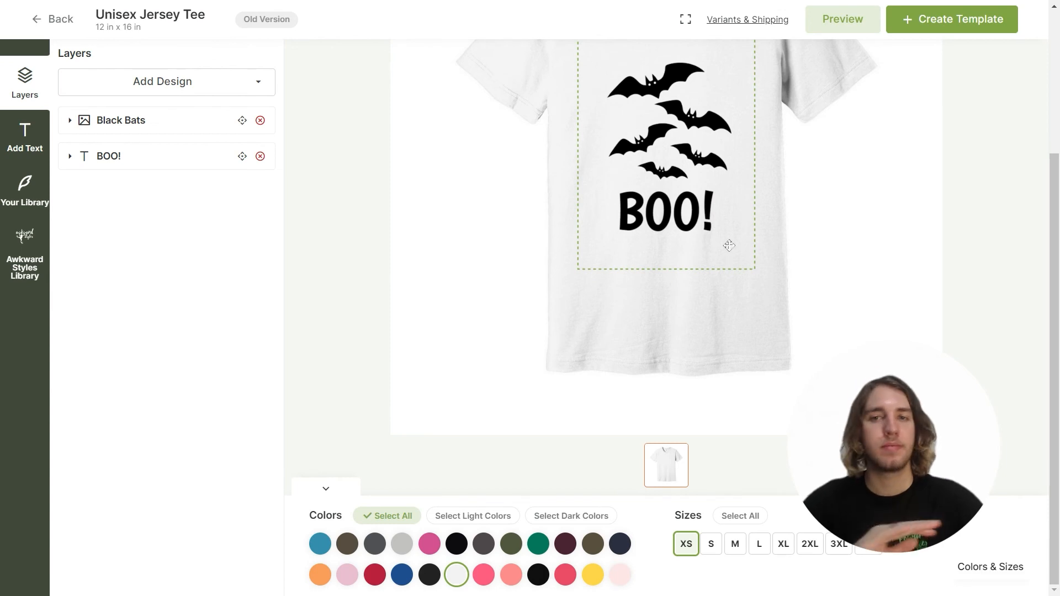
left_click(698, 226)
left_click(945, 239)
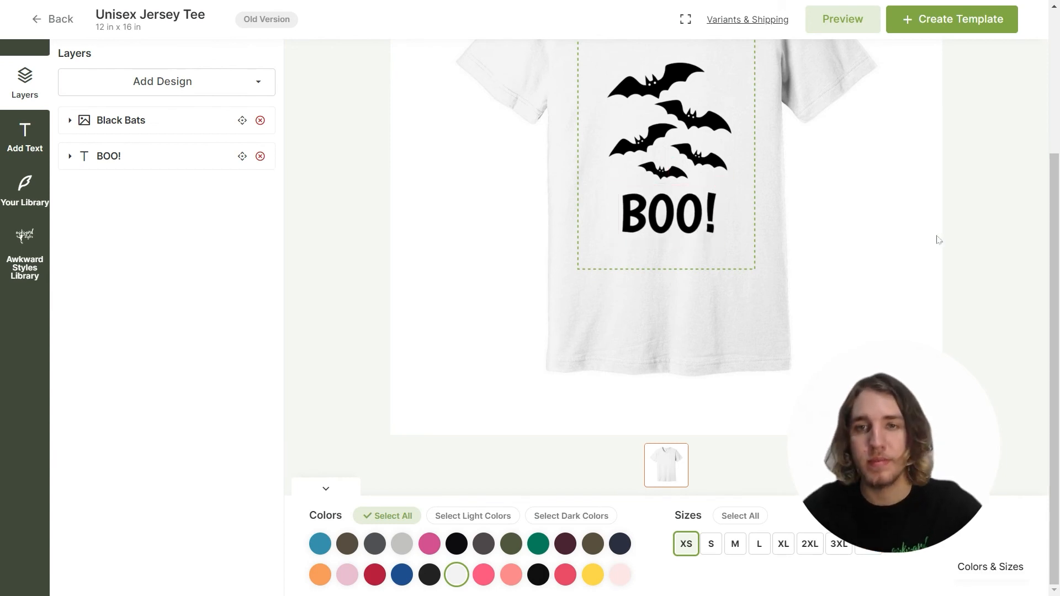
Select all light colors and all sizes for the tee, and create the product template.
left_click(461, 521)
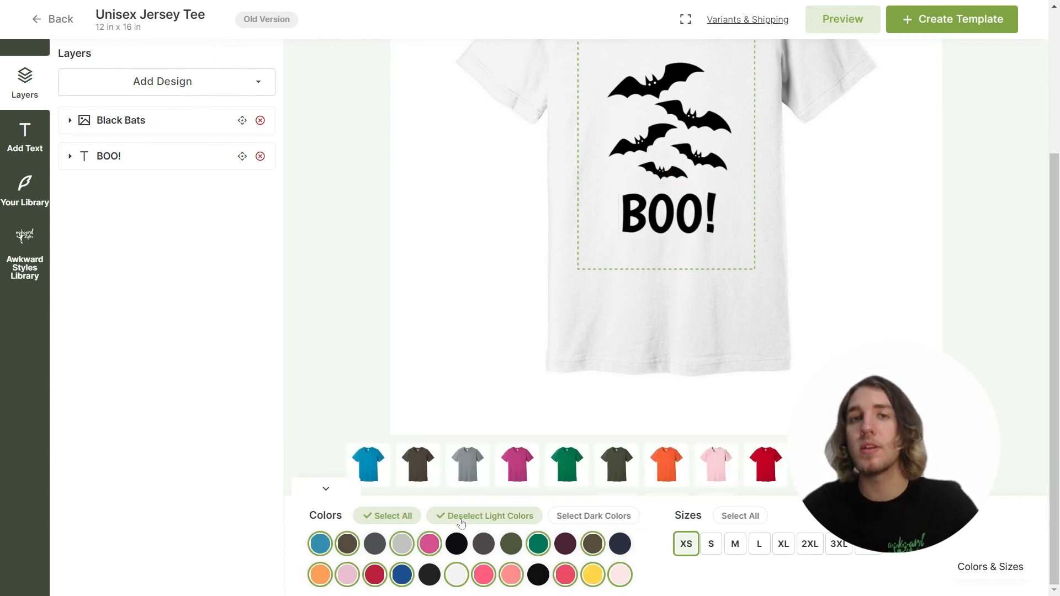
left_click(748, 521)
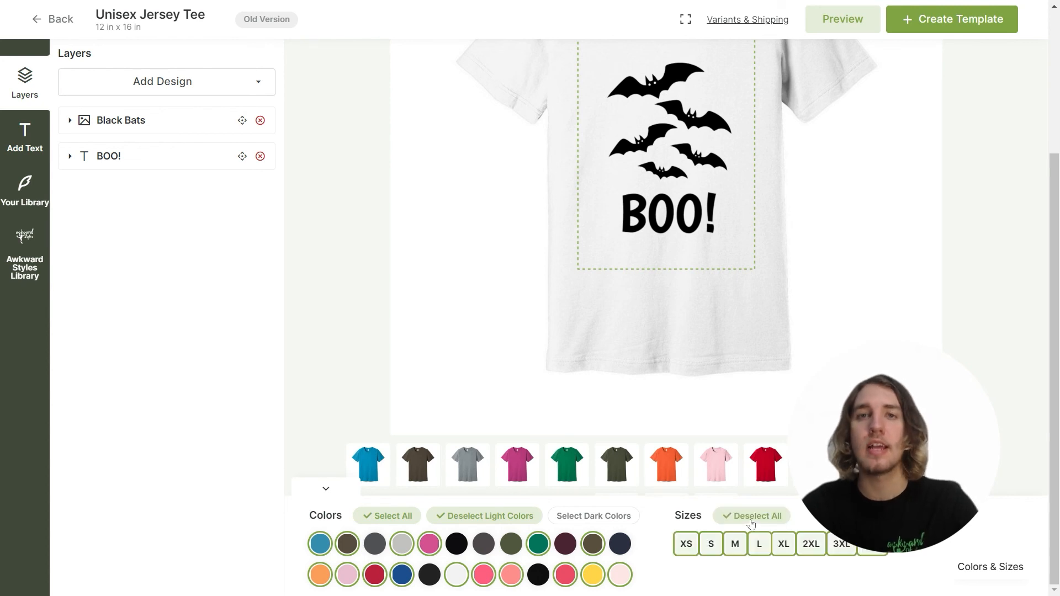
left_click(963, 19)
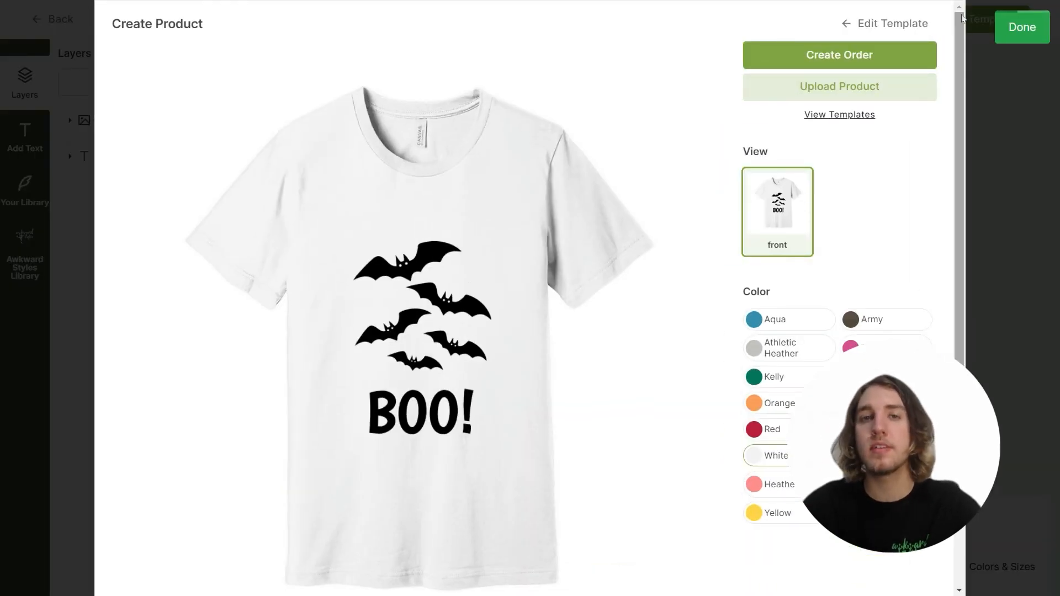
Start uploading the product to Super Awesome Example Store and choose the model front mockup for the storefront.
left_click(847, 86)
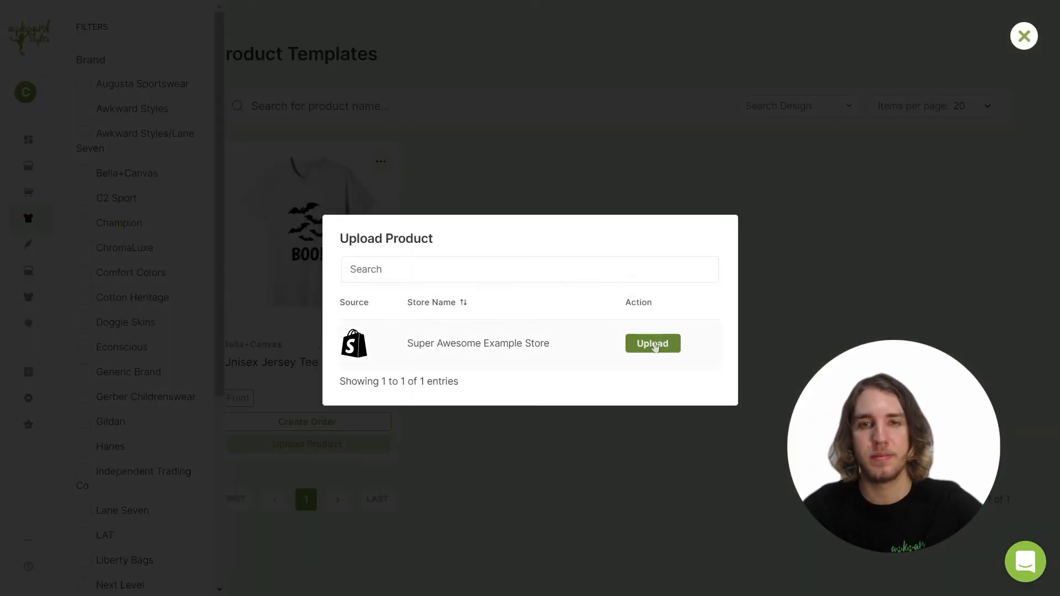
left_click(653, 344)
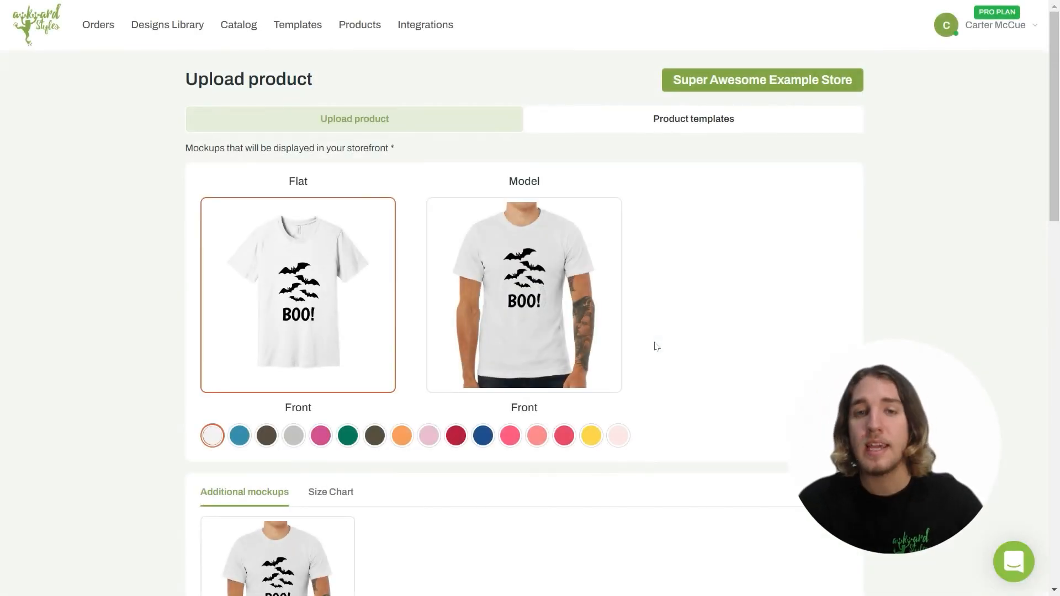
left_click(568, 305)
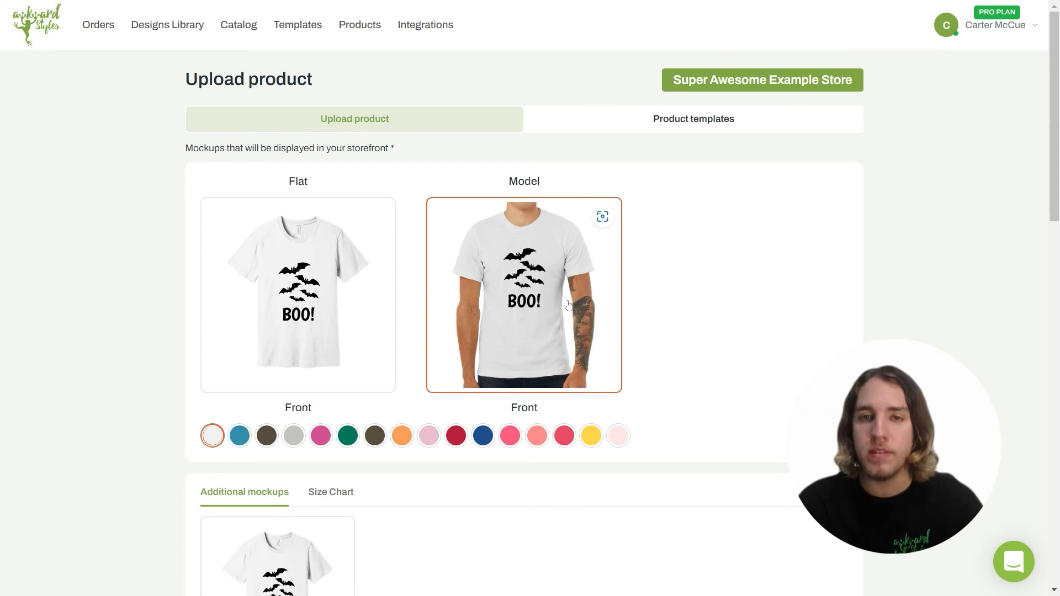
Include the flat shirt as an additional mockup and add both the metric and imperial size charts.
scroll(659, 309, "down", 5)
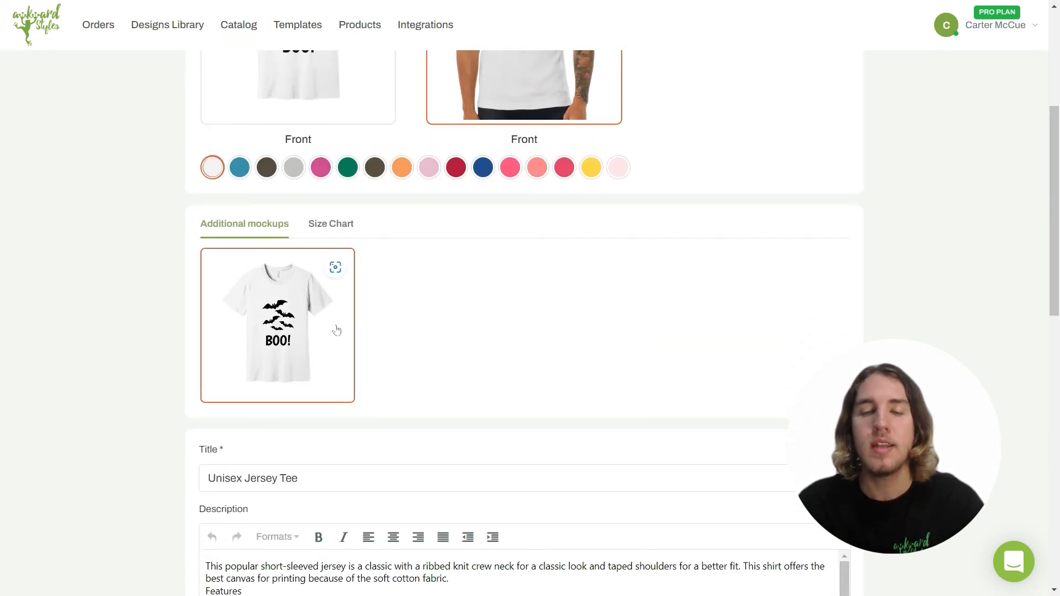
left_click(339, 226)
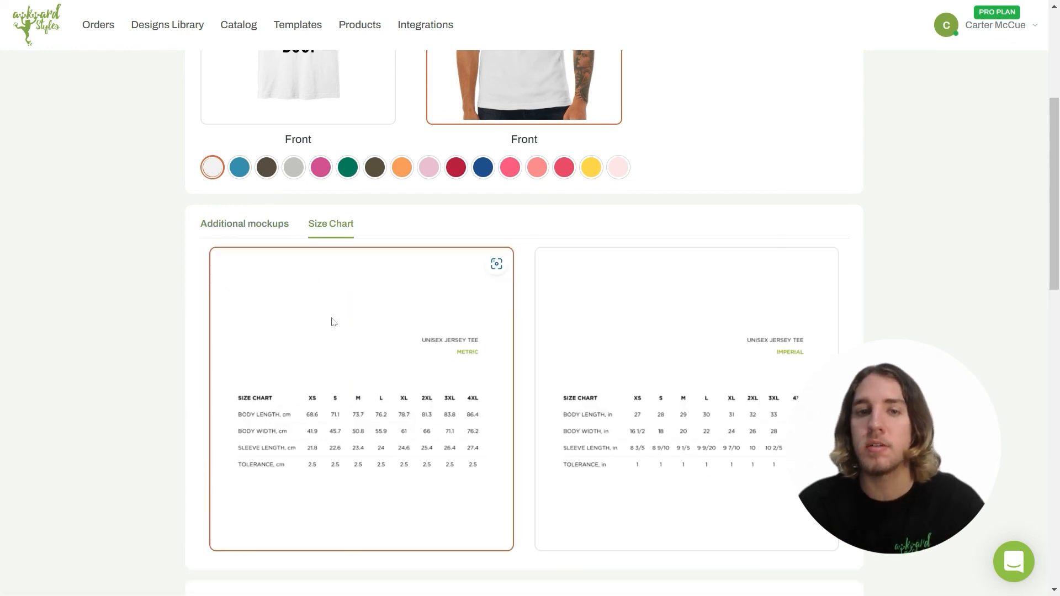
scroll(677, 337, "down", 6)
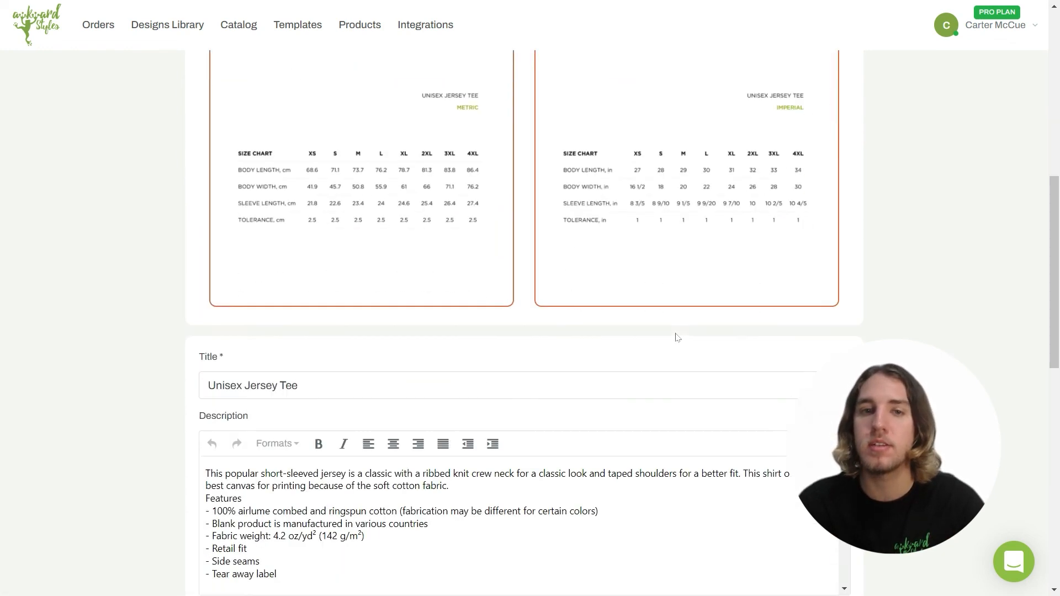
Put "Scary Bats - " in front of the product title so it reads "Scary Bats - Unisex Jersey Tee".
left_click(210, 276)
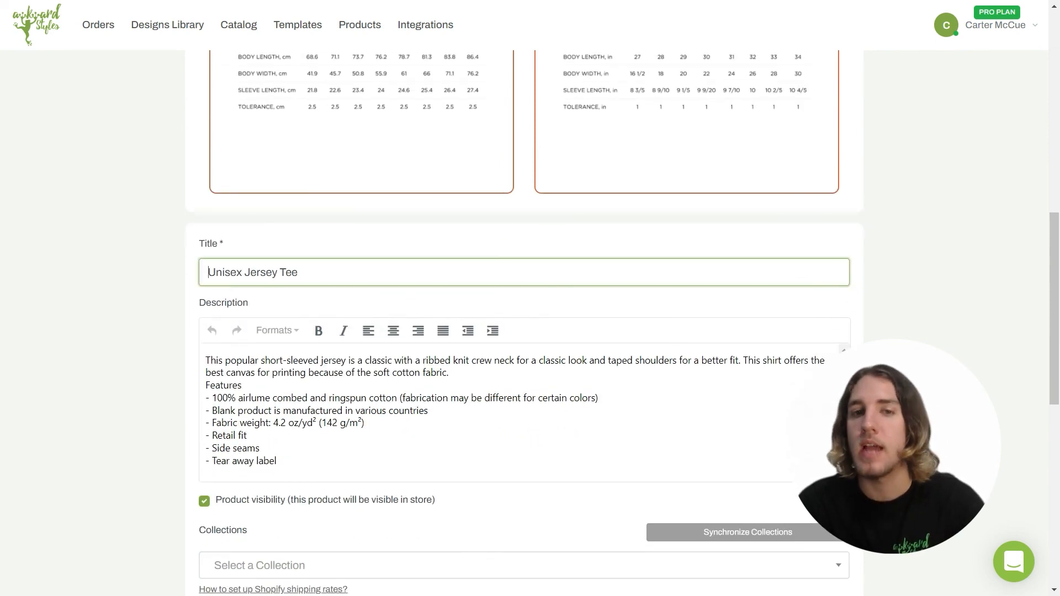
type("Scary Bat")
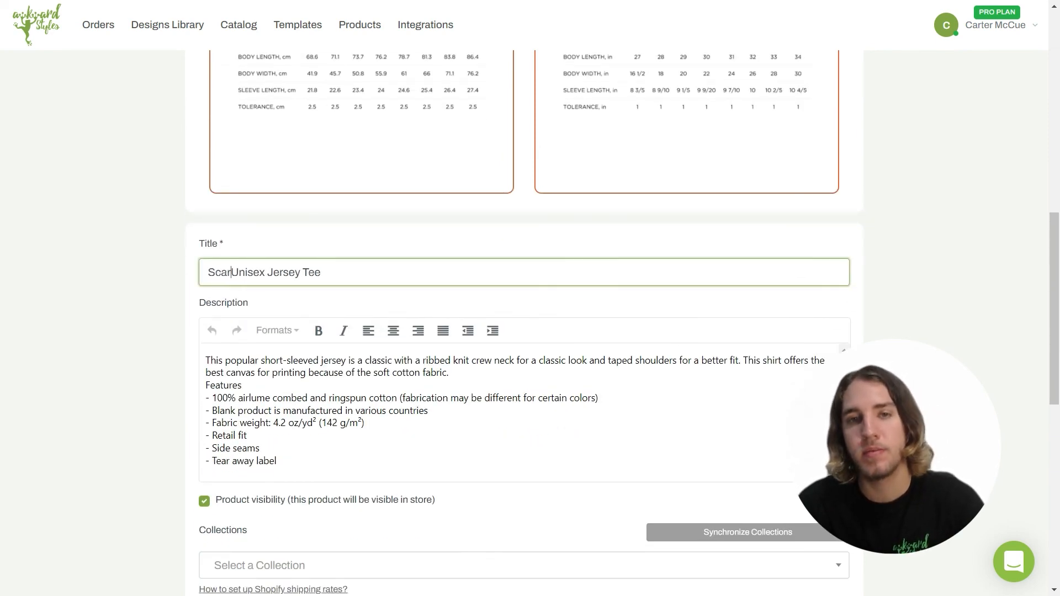
type("s")
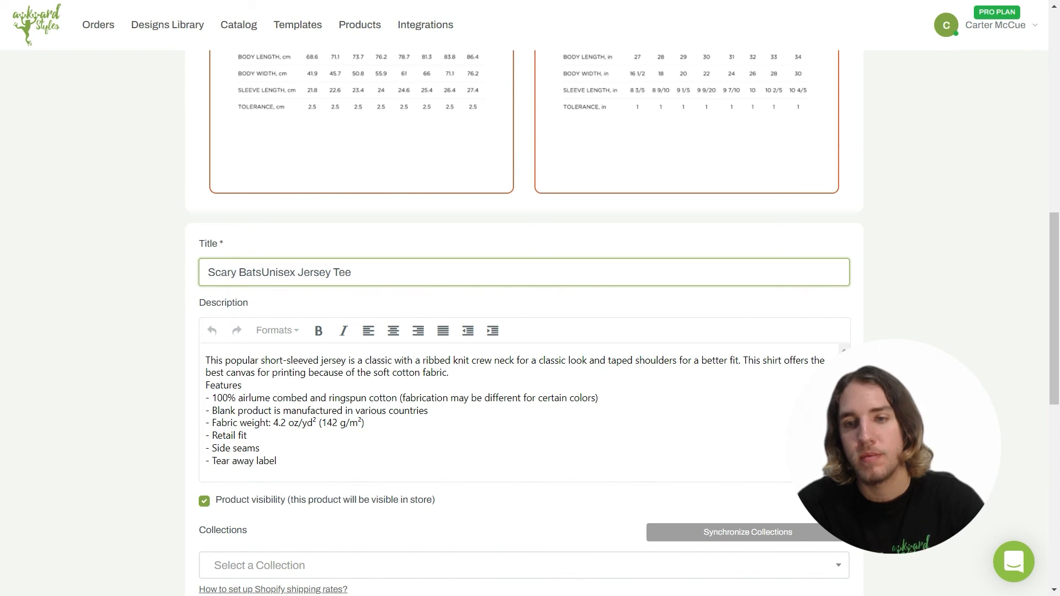
type(" -")
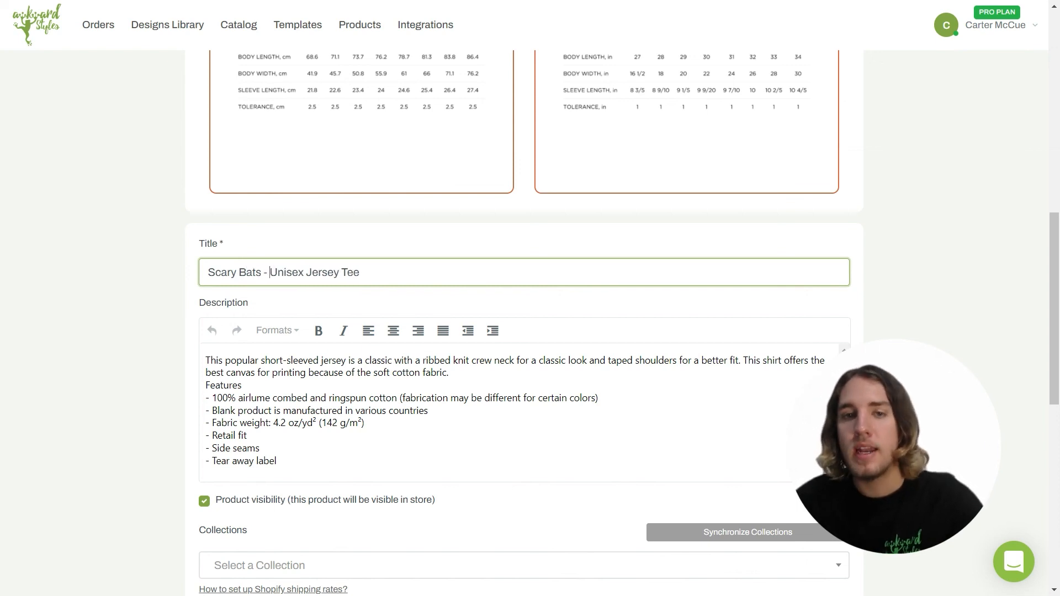
Read the rest of the product description and check which collections are available.
left_click_drag(843, 388, 843, 432)
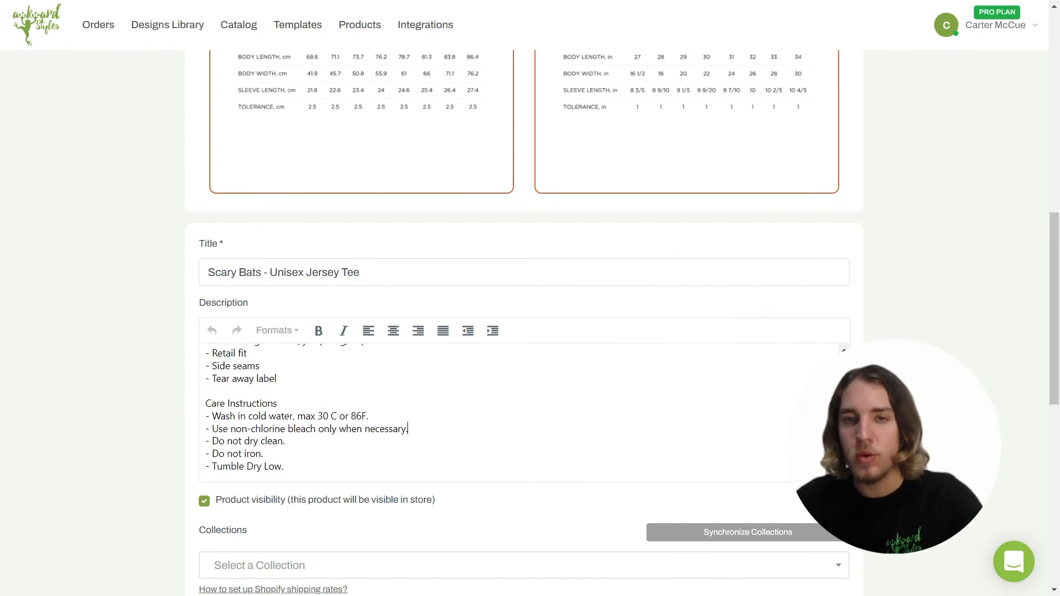
scroll(524, 320, "down", 5)
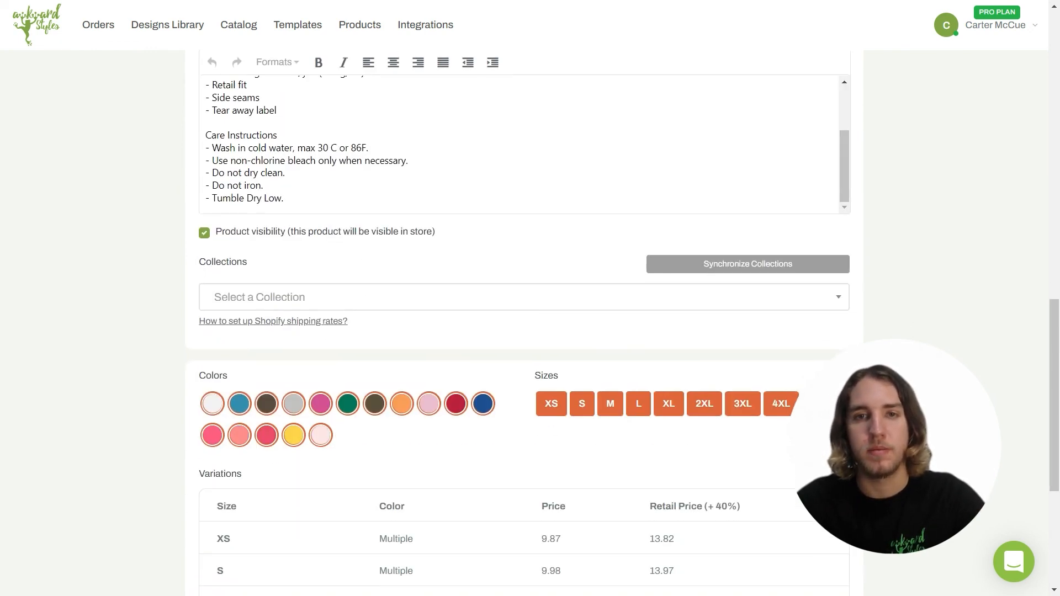
left_click(754, 301)
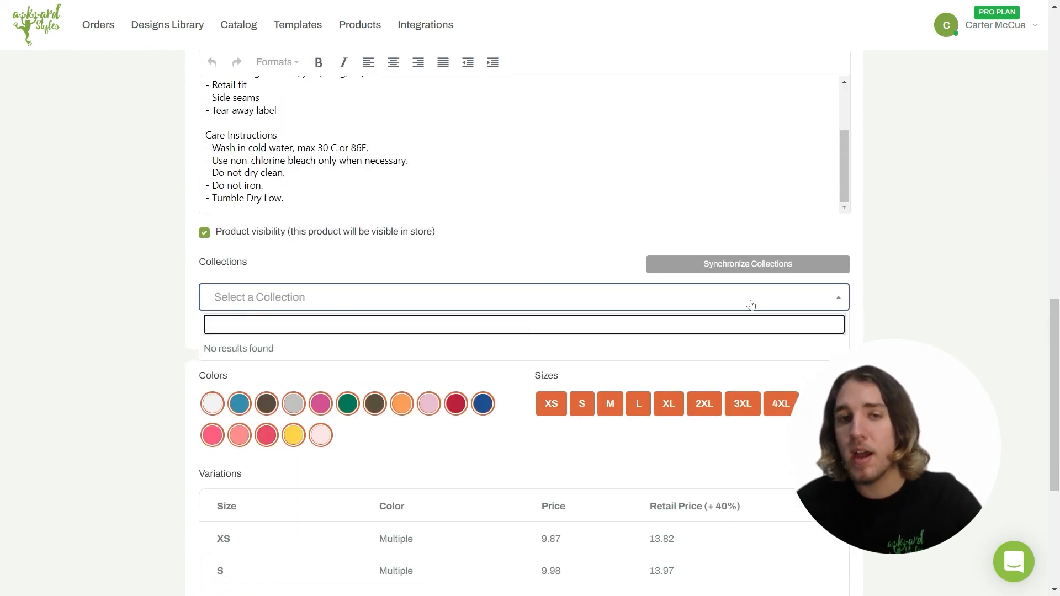
key("Escape")
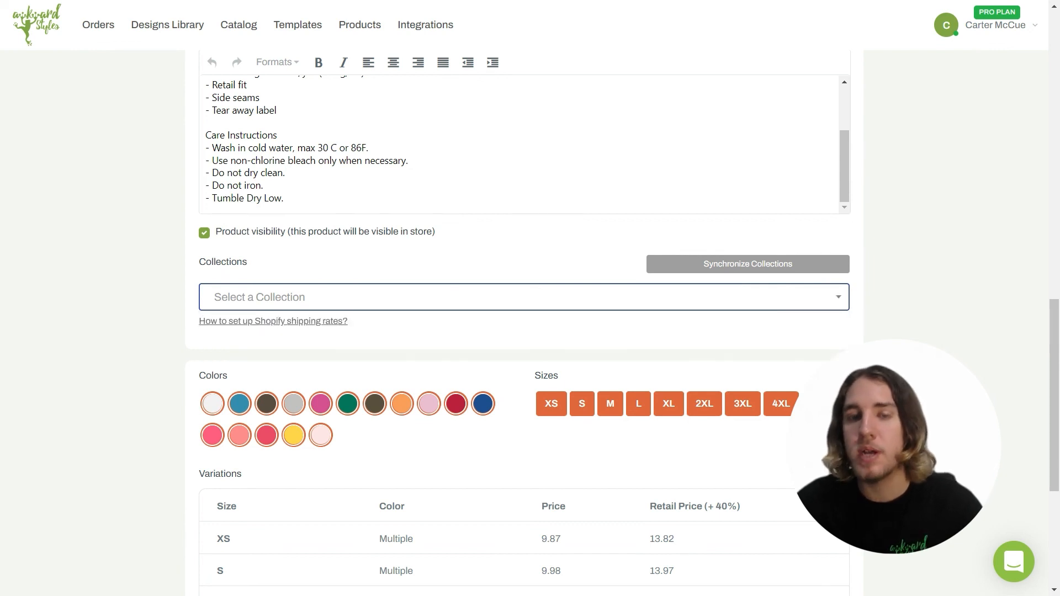
Deselect the Aqua, blue and three bright pink and coral colors, and remove the XS size.
scroll(524, 321, "down", 3)
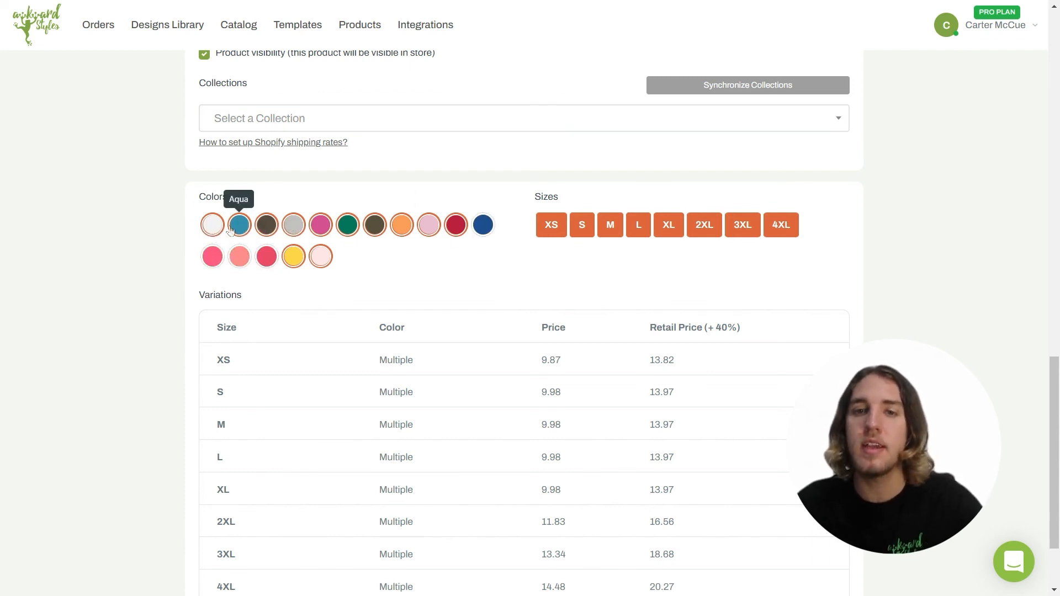
left_click(551, 230)
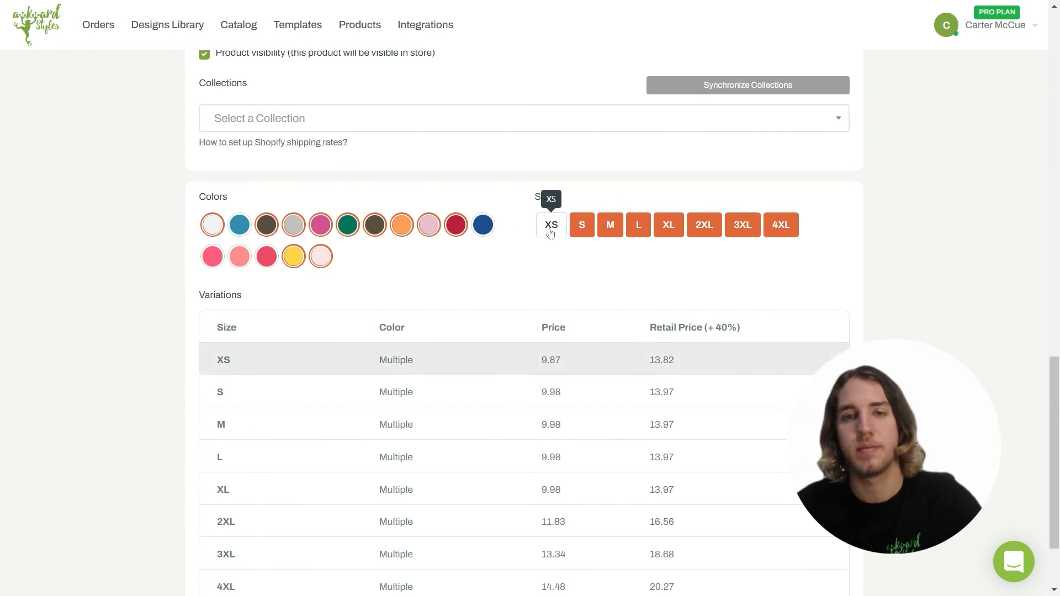
Check the editable per-color retail prices for size S and upload the product to the store.
scroll(663, 276, "down", 2)
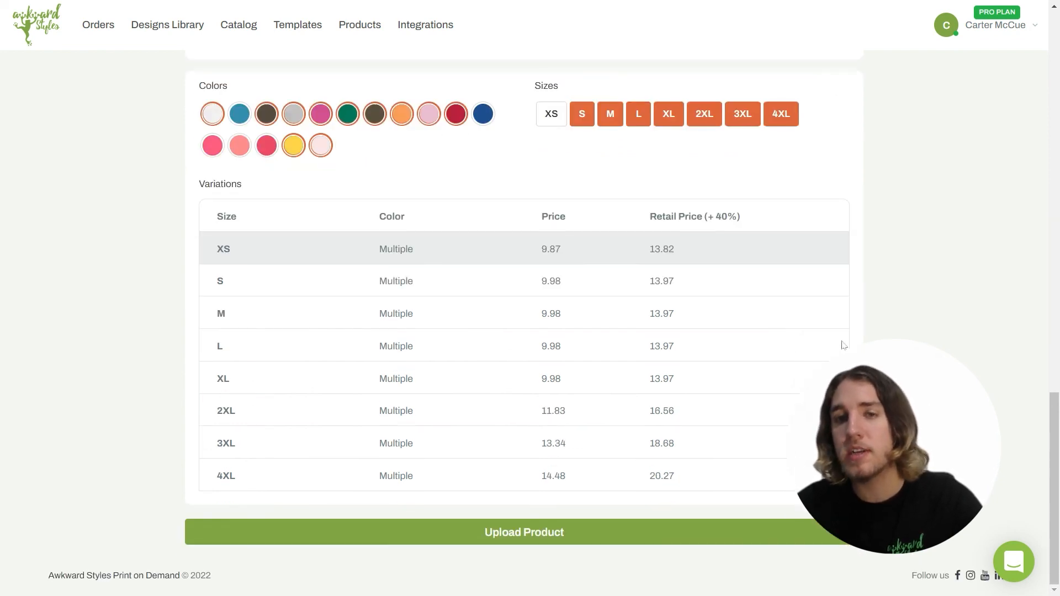
left_click(688, 289)
left_click(690, 315)
left_click(690, 387)
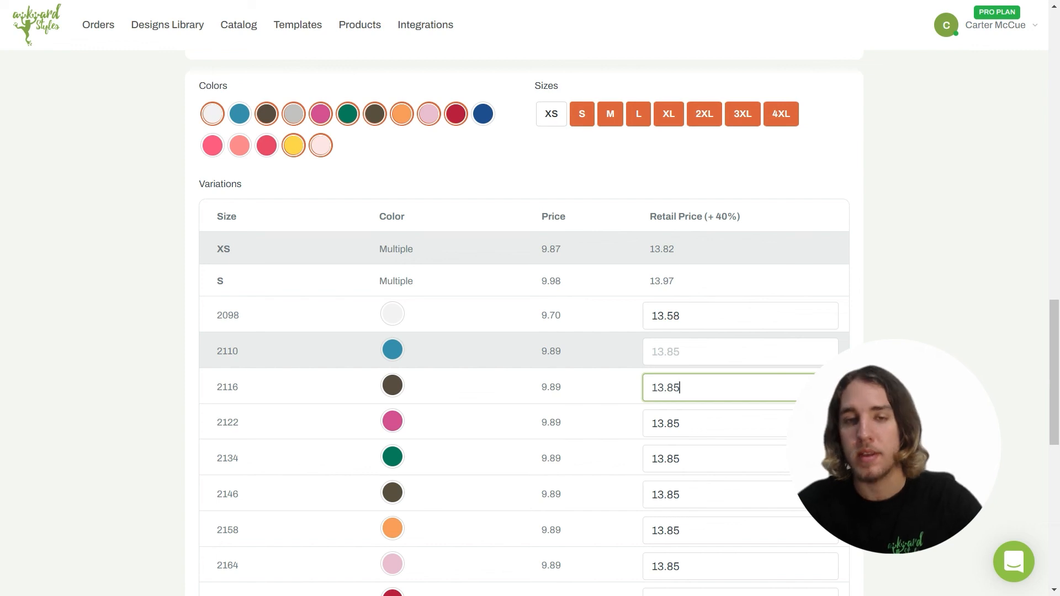
left_click(755, 291)
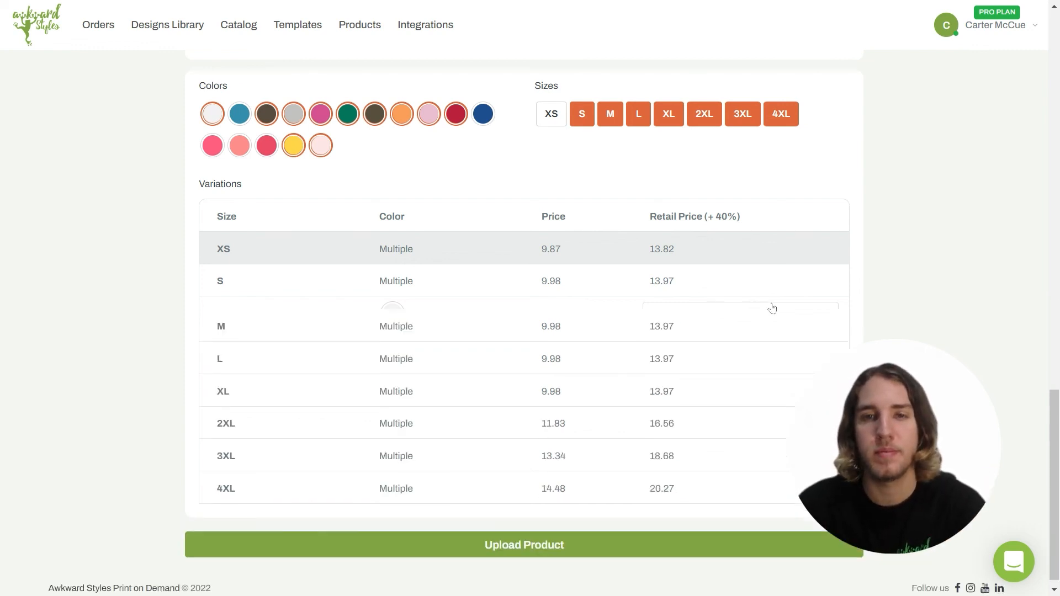
left_click(541, 533)
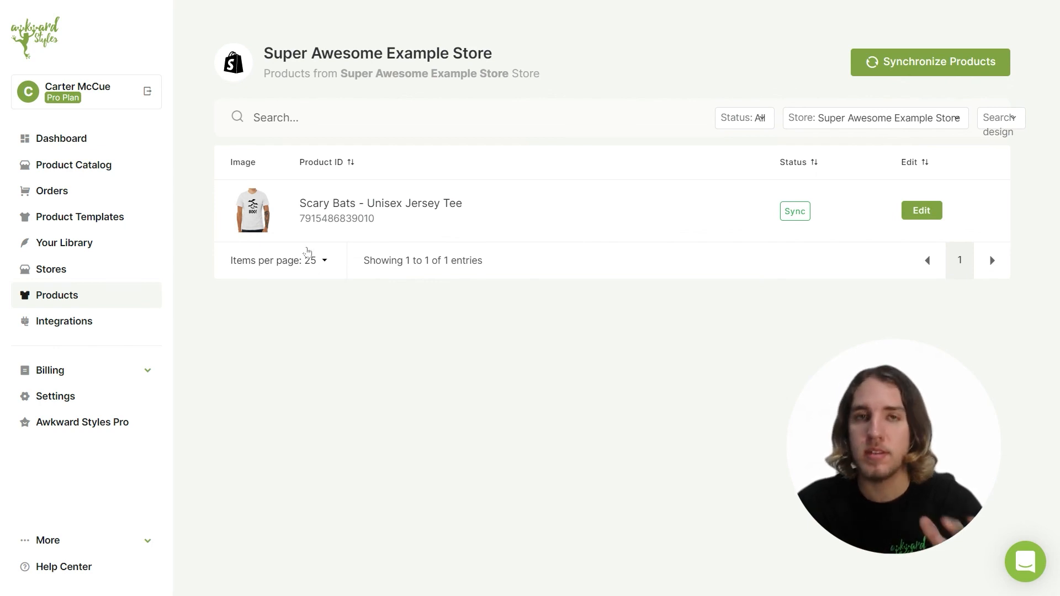
Open the Scary Bats tee's storefront page and examine its size chart images, care instructions and collapsible detail sections.
left_click(255, 218)
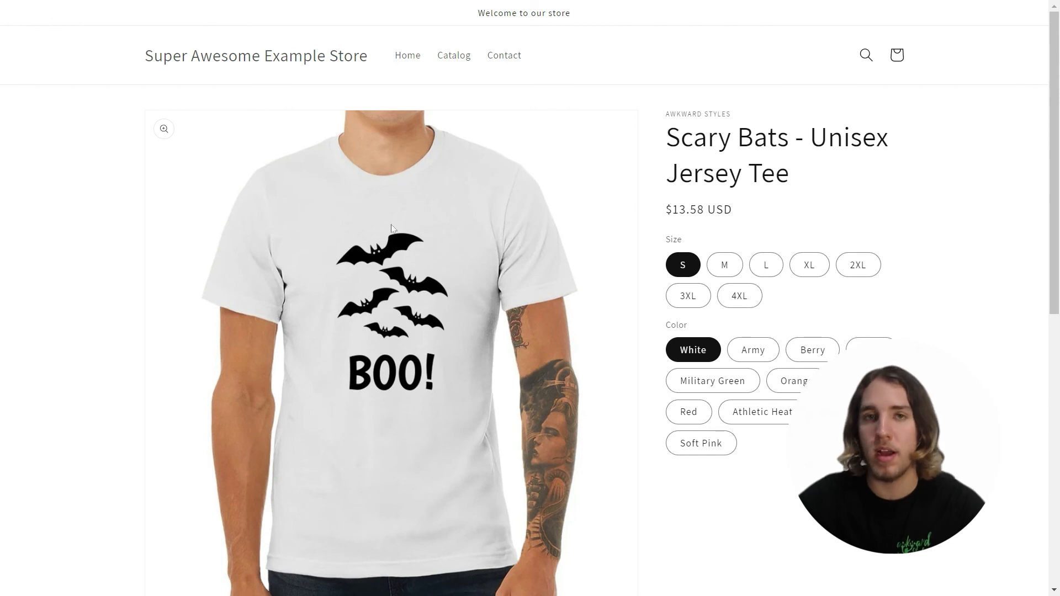
left_click_drag(1057, 114, 1058, 354)
left_click(886, 228)
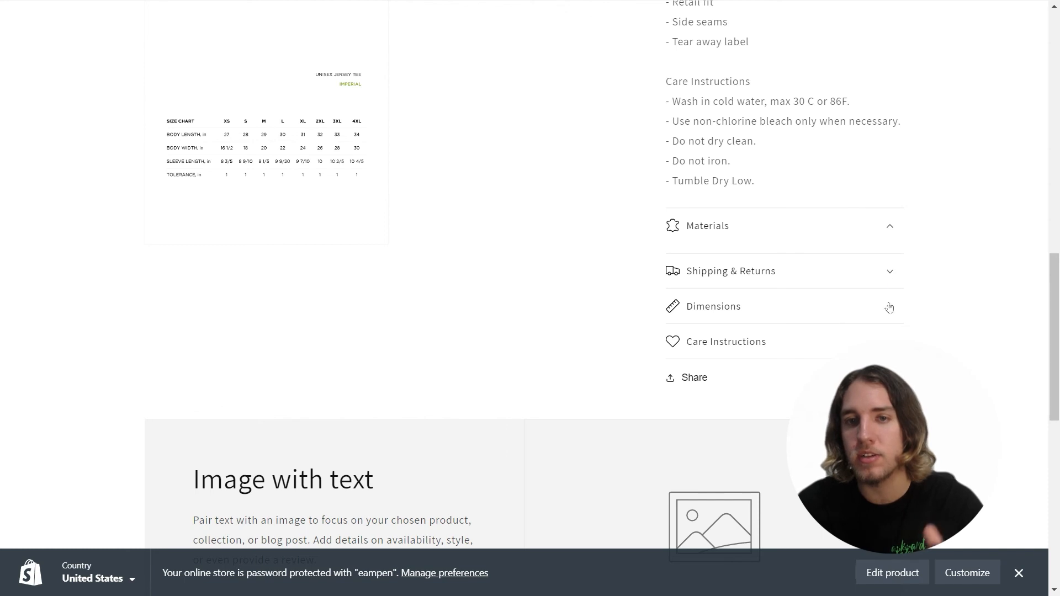
left_click(875, 333)
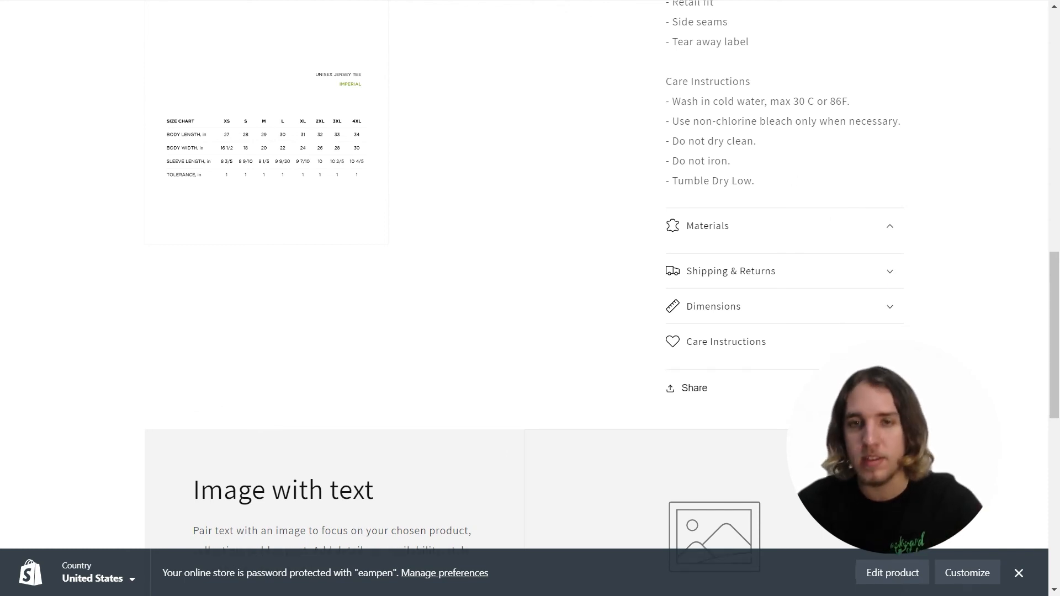
left_click_drag(667, 82, 775, 186)
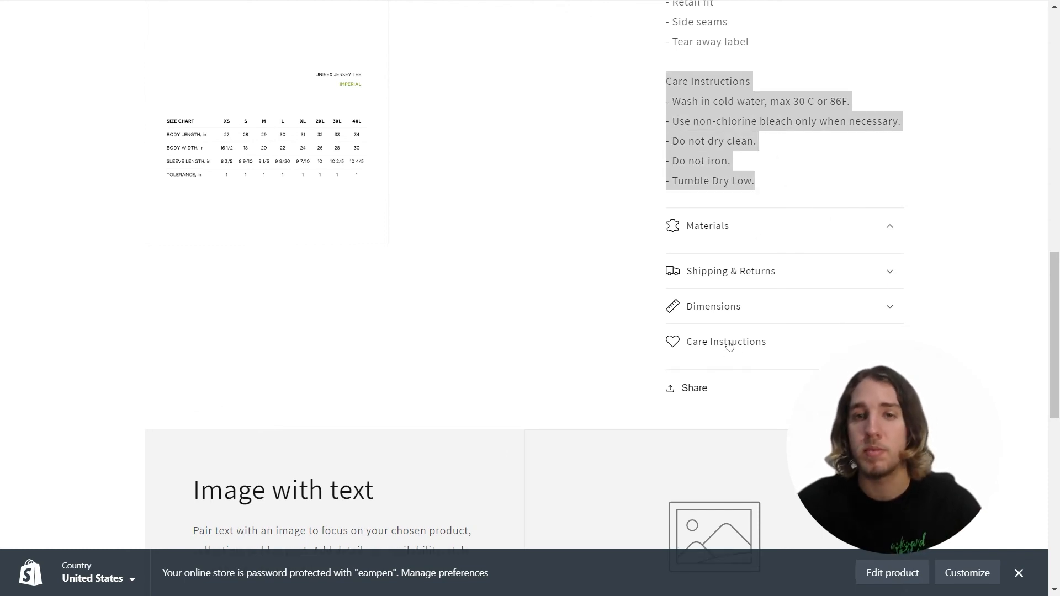
left_click(970, 288)
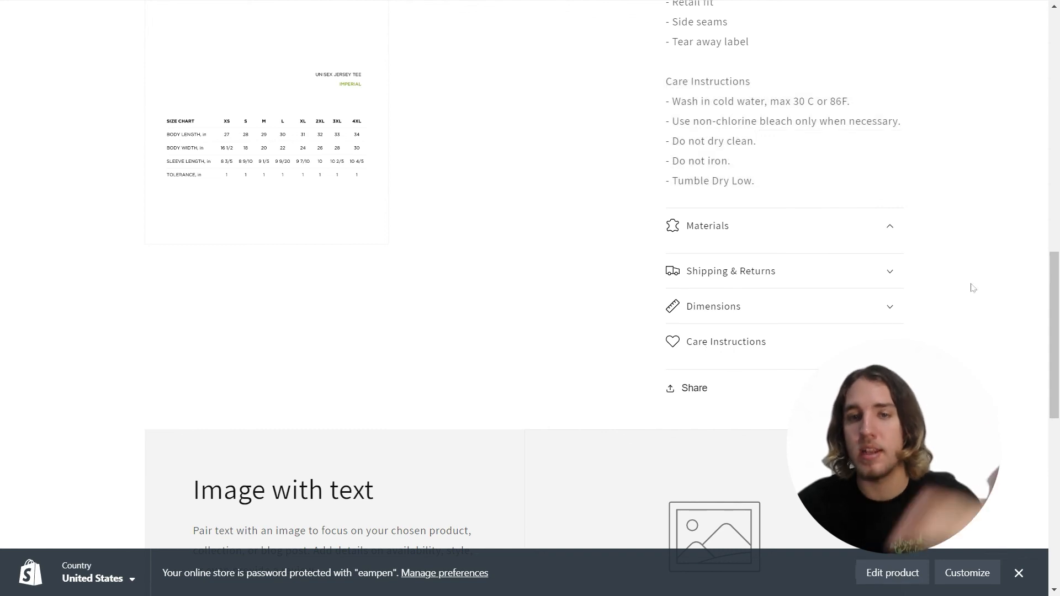
scroll(972, 288, "up", 2)
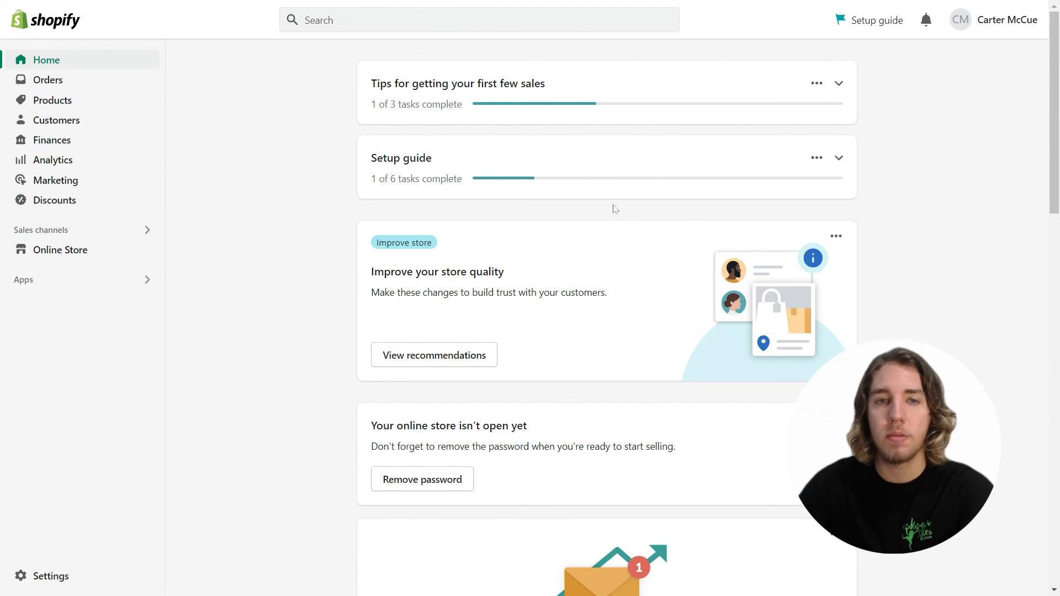
In the Shopify admin, open the Scary Bats product and begin its description with "Welcome the spooky season in this ultra comfy classic Bella+Canvas tee!".
left_click(60, 105)
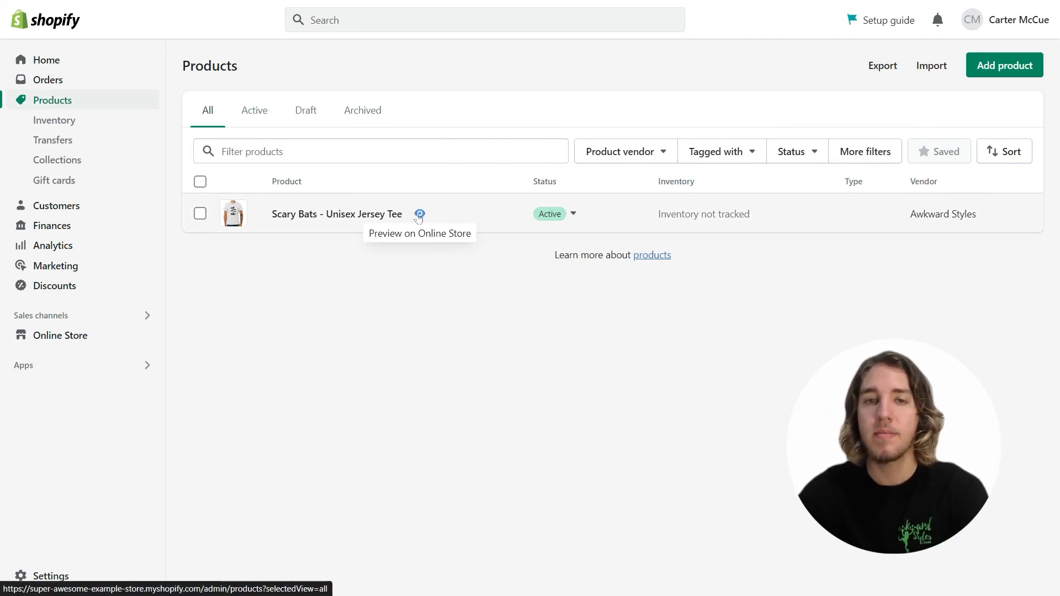
left_click(336, 214)
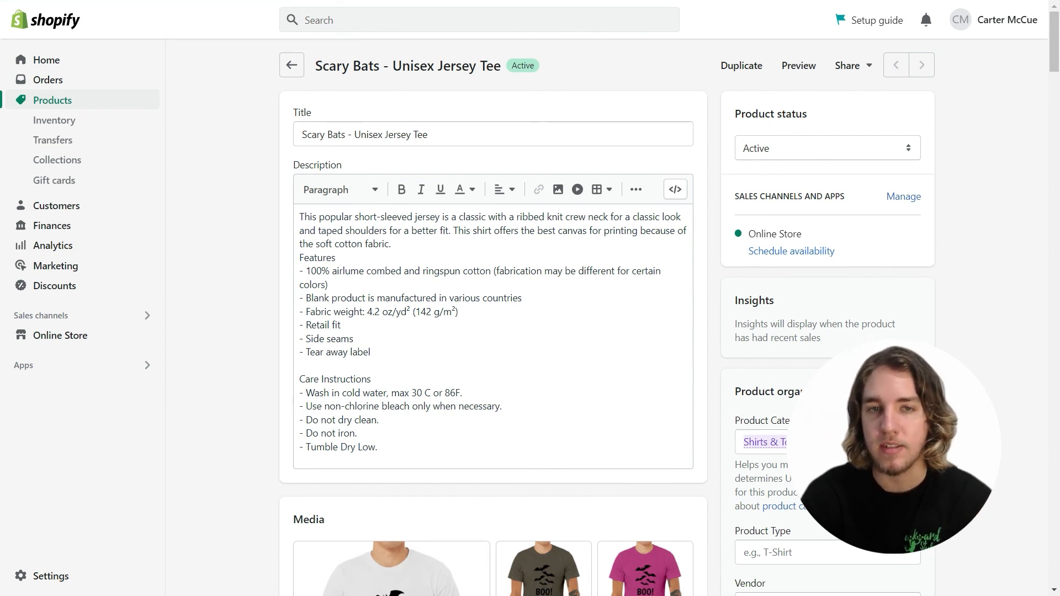
left_click(391, 244)
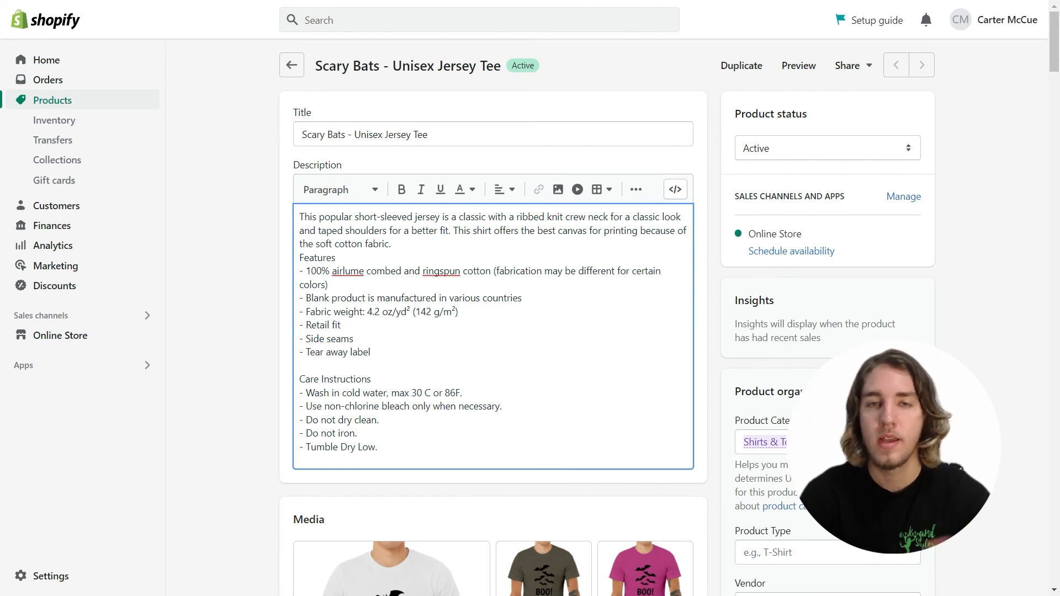
type("Welcome the spooky season in this ultra comfy classic Bella+Canvas tee!")
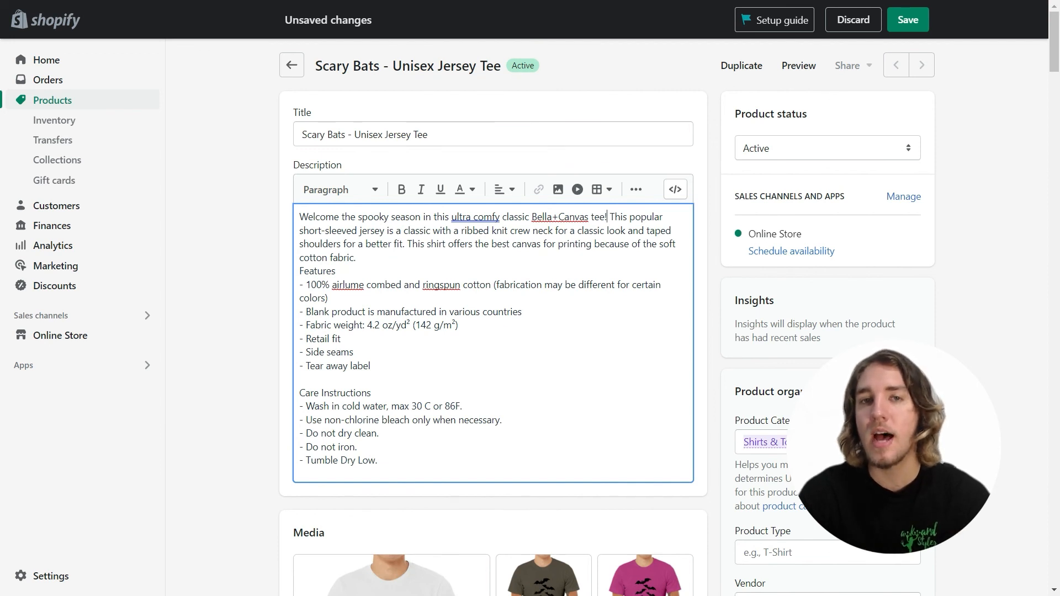
Set the product category to Shirts & Tops and the product type to T-Shirt.
scroll(733, 289, "down", 3)
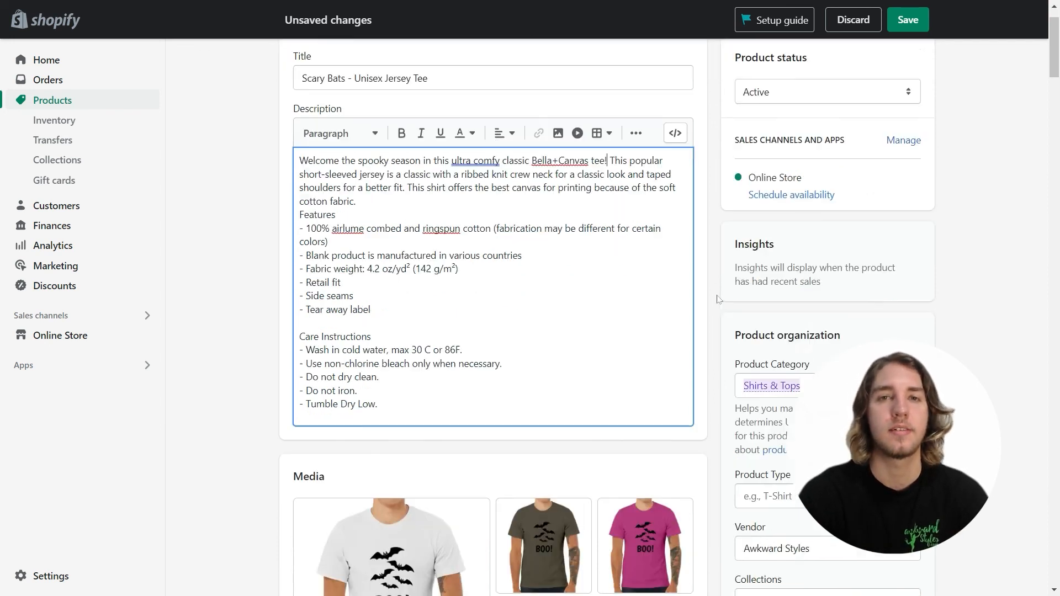
left_click(806, 264)
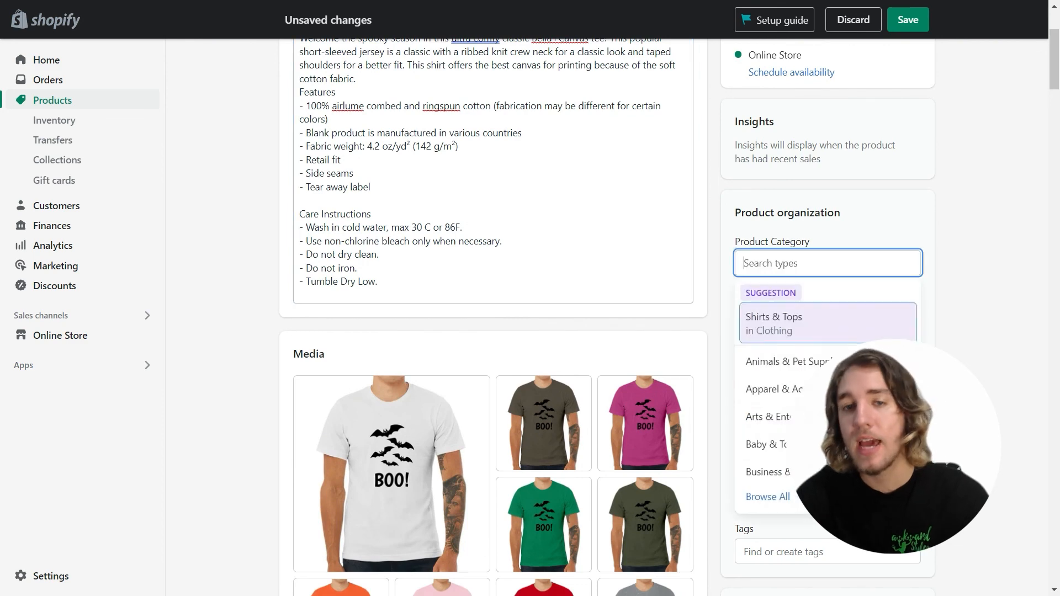
key("Return")
scroll(669, 319, "down", 3)
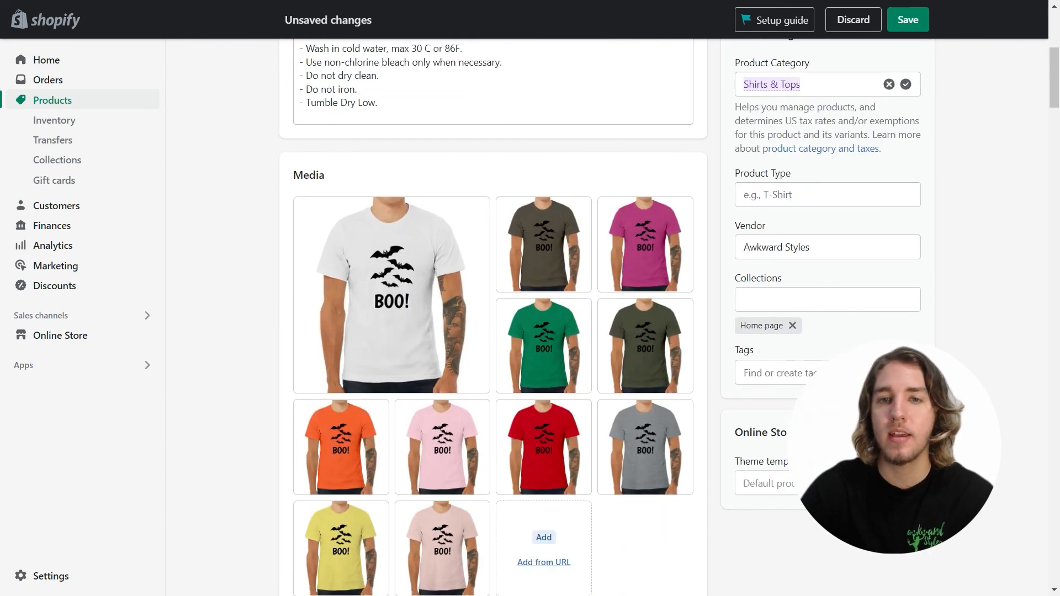
left_click(817, 195)
type("T-Shirt")
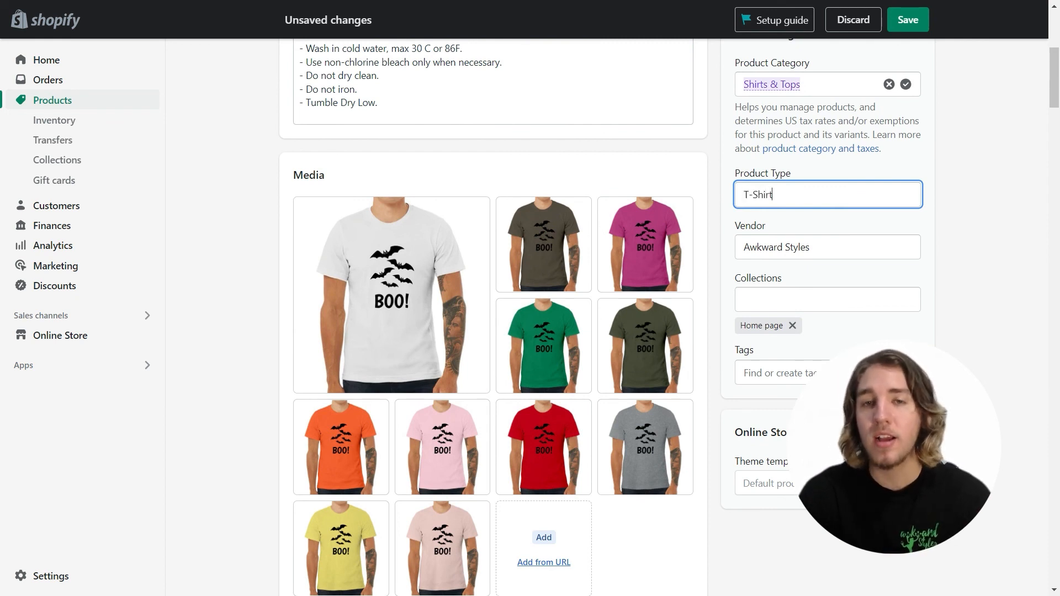
Check the product's collections, options and the size S prices for White, Army and Berry, and save the product changes.
left_click(819, 292)
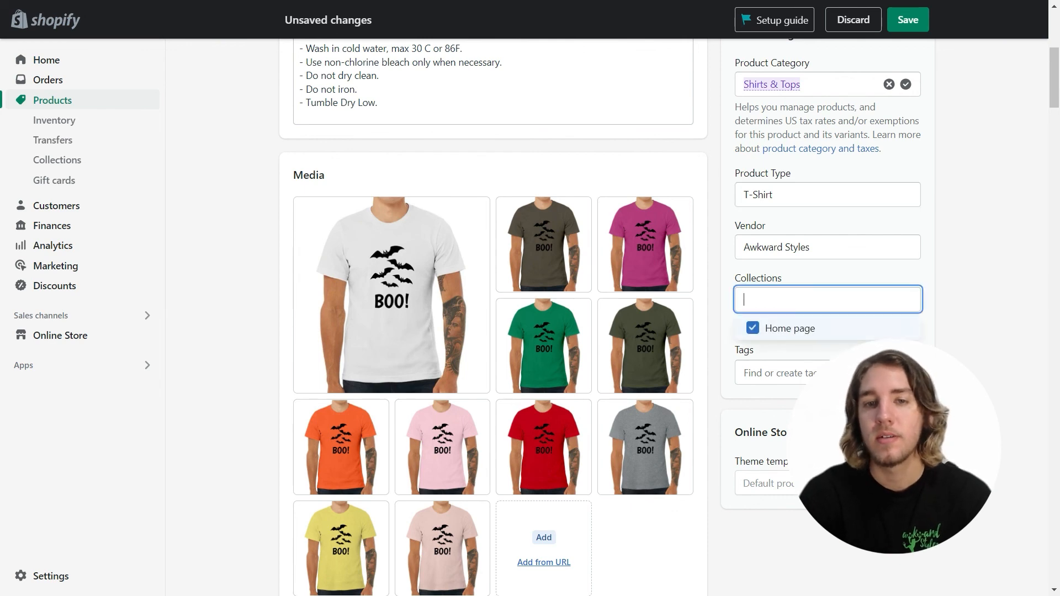
left_click(721, 294)
scroll(720, 292, "down", 3)
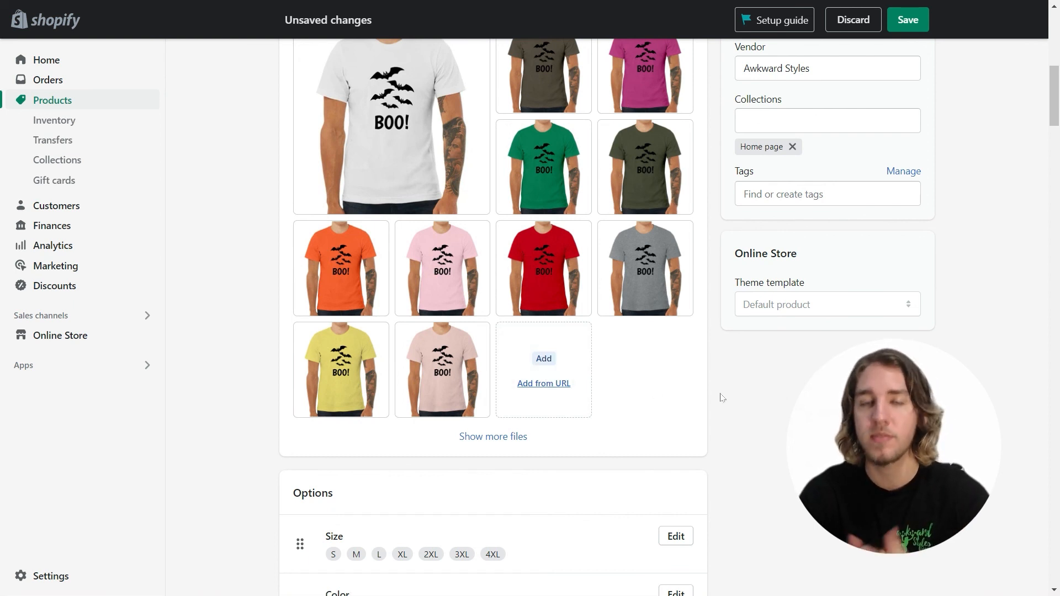
scroll(740, 397, "down", 5)
scroll(740, 398, "down", 3)
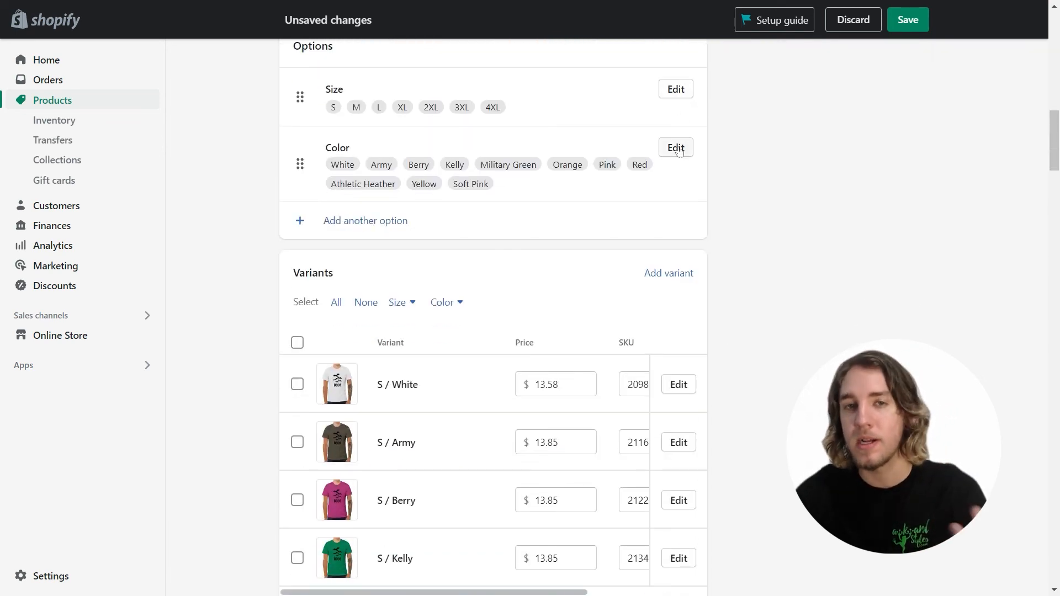
scroll(757, 346, "down", 5)
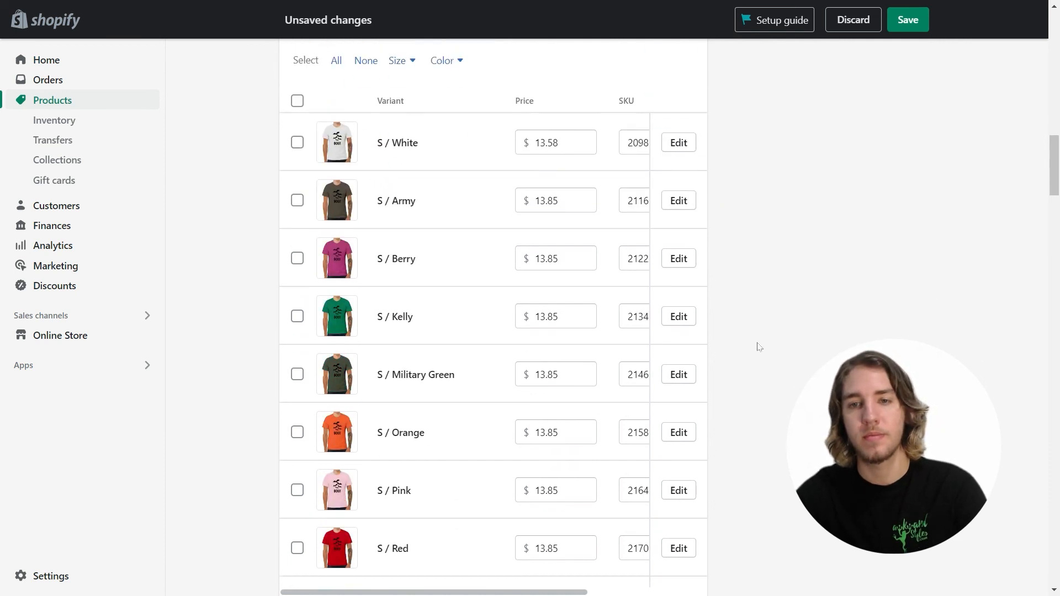
left_click(566, 116)
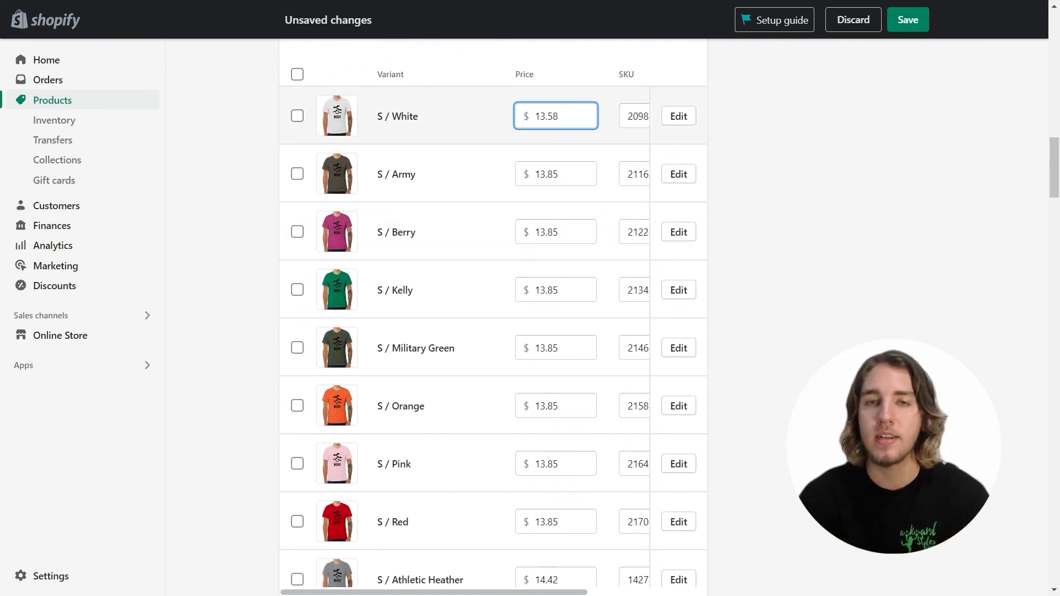
left_click(566, 175)
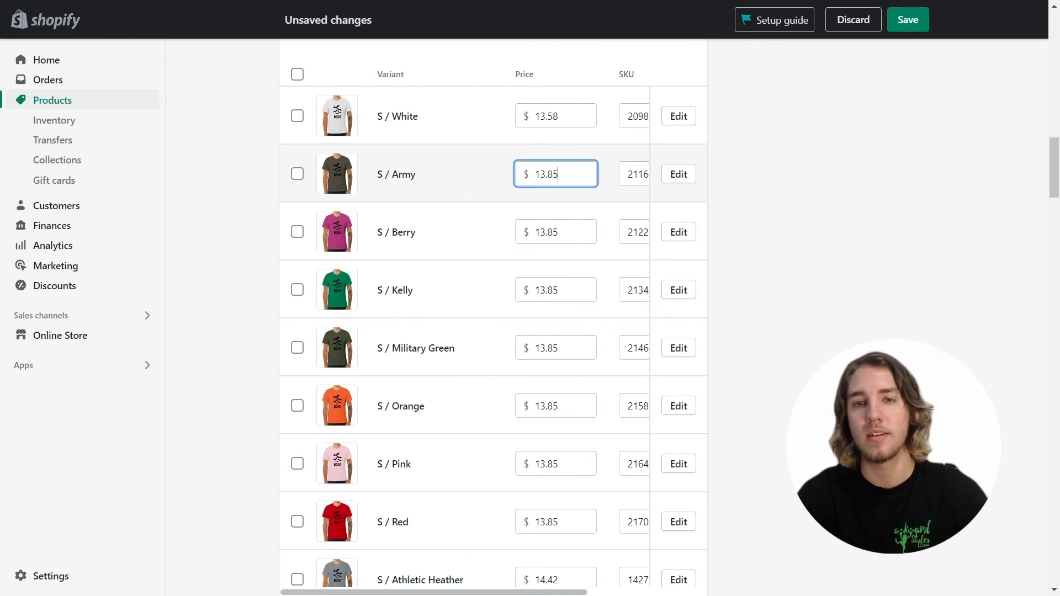
left_click(567, 231)
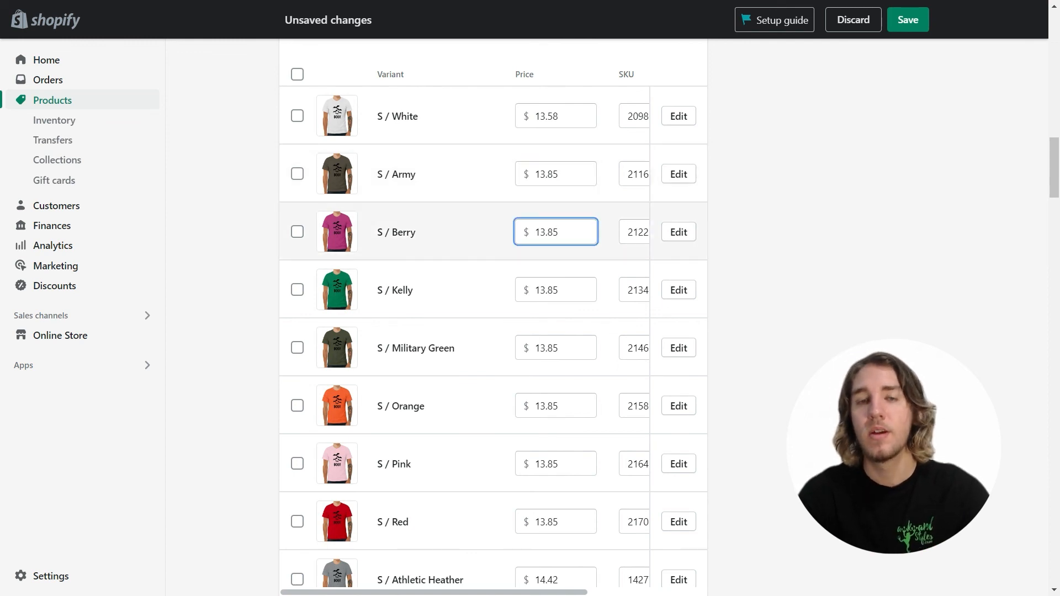
left_click(908, 20)
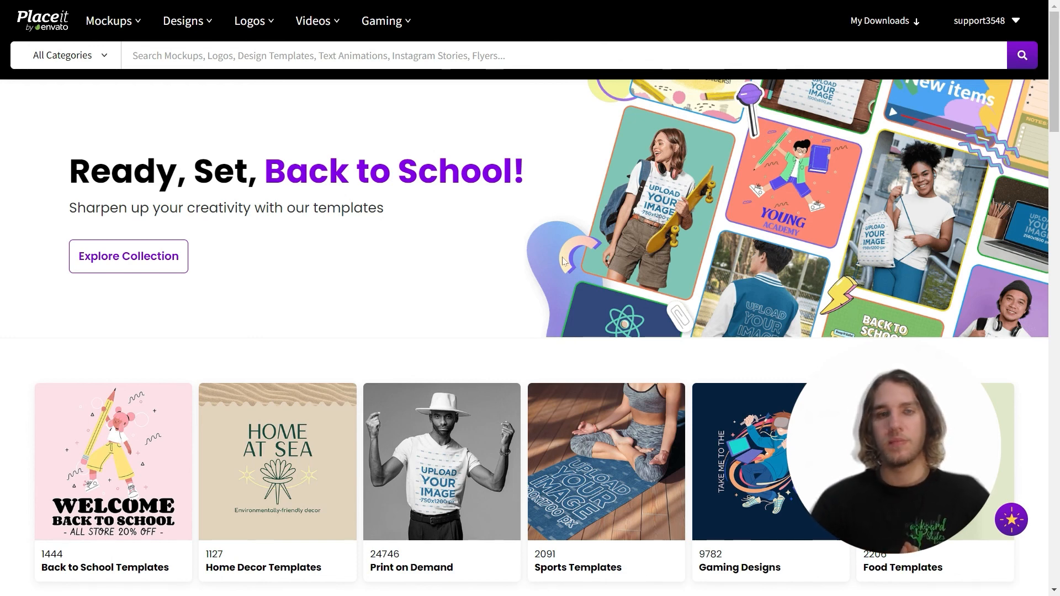
On Placeit, look through the design, logo and mockup categories and browse the T-Shirts apparel mockups.
mouse_move(146, 27)
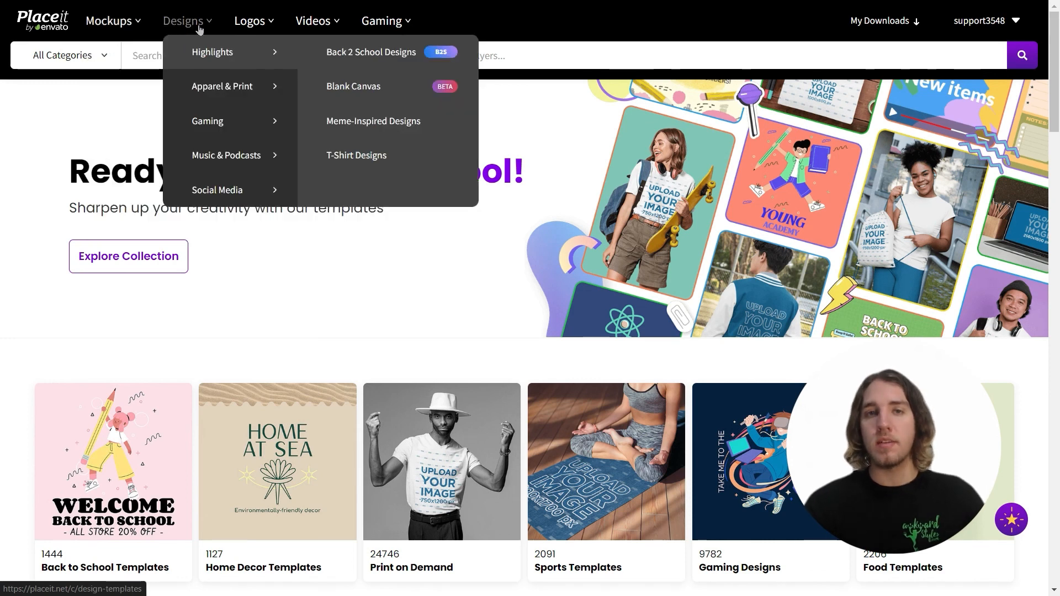
mouse_move(254, 27)
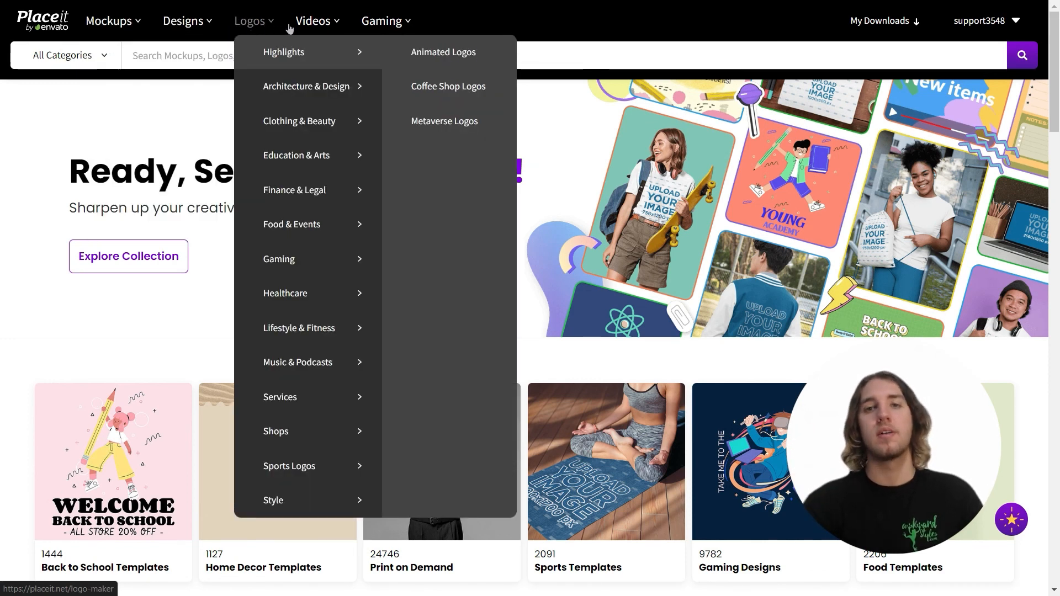
mouse_move(374, 23)
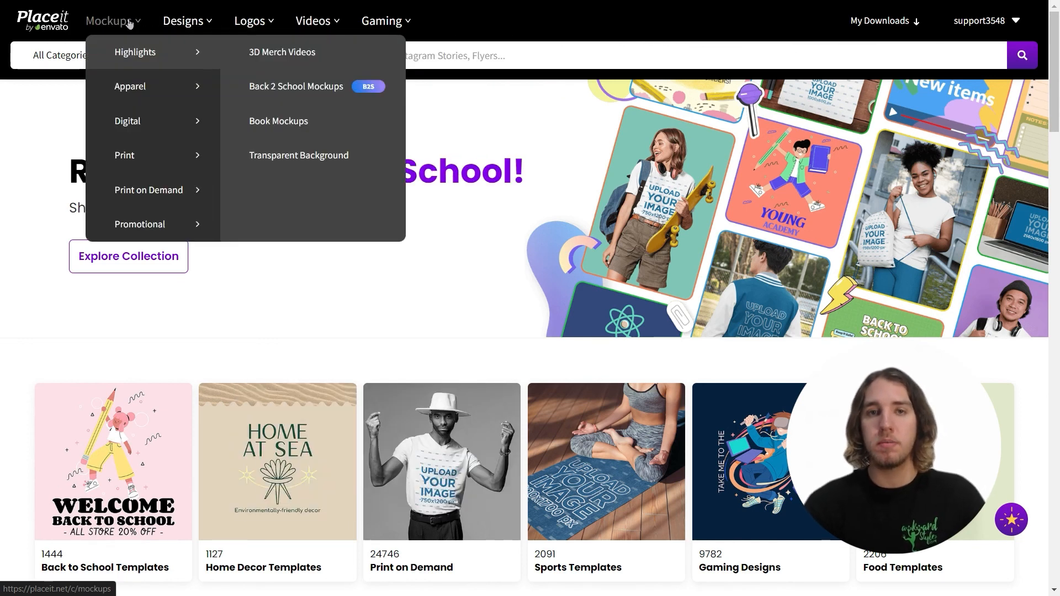
mouse_move(140, 88)
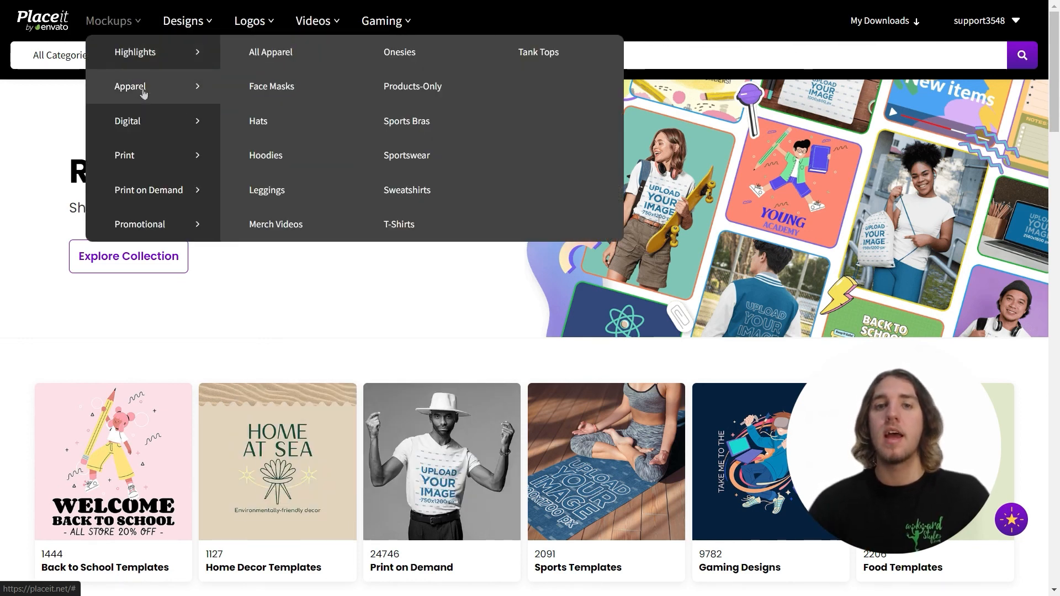
left_click(388, 227)
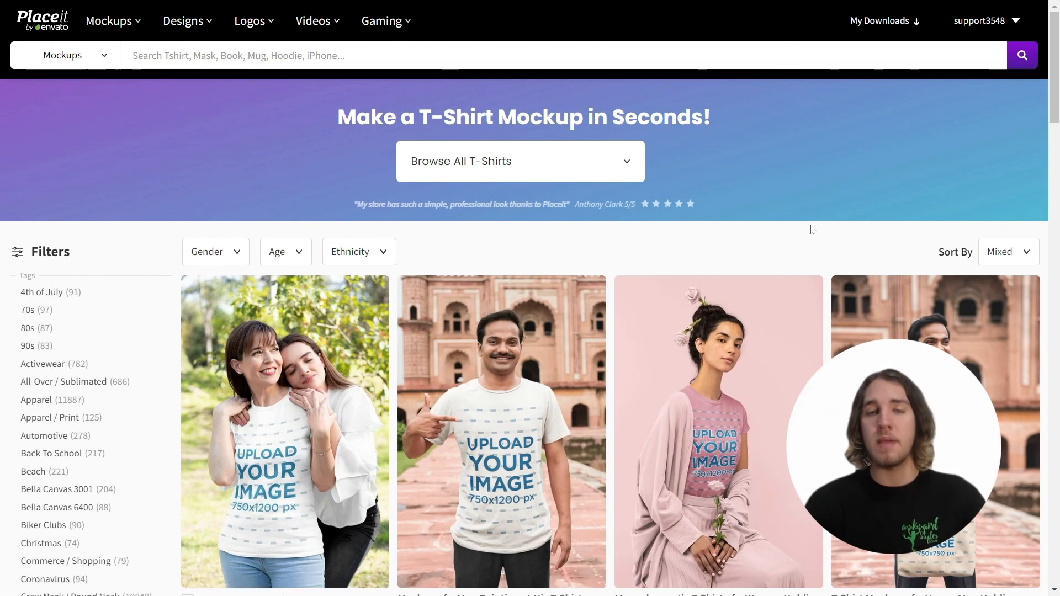
scroll(819, 232, "down", 3)
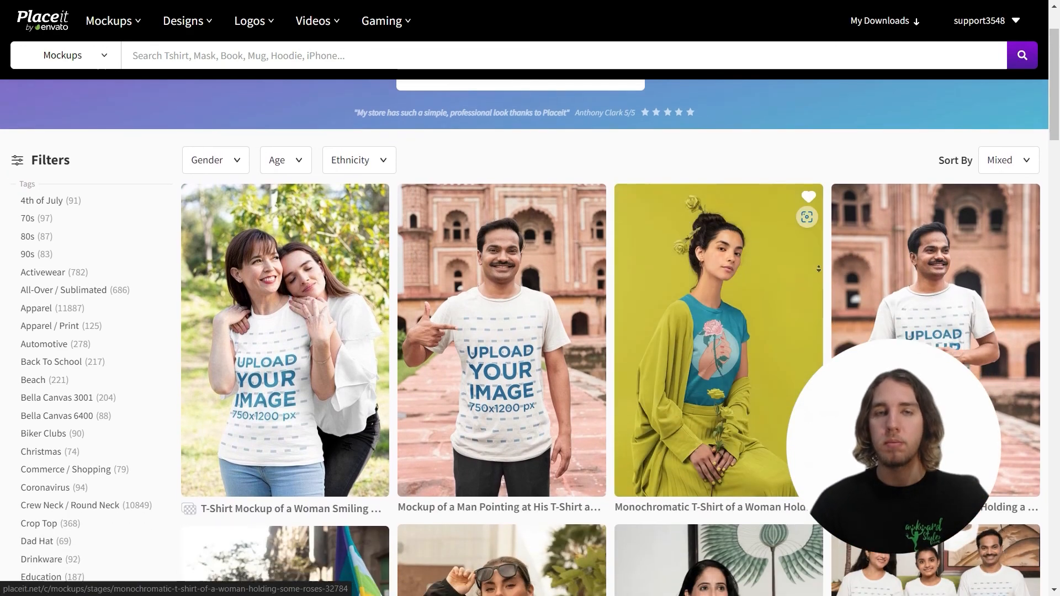
scroll(818, 269, "down", 4)
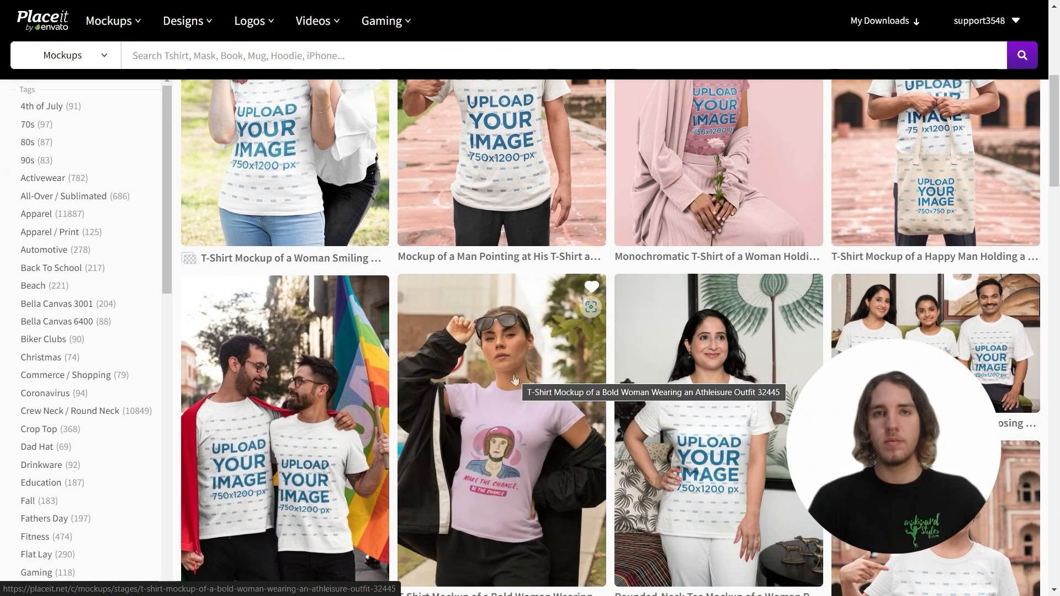
Search the Placeit mockups for the suggested term "hoodie mockup video" and look over the matching mockups.
type("hoodie")
type(" mo")
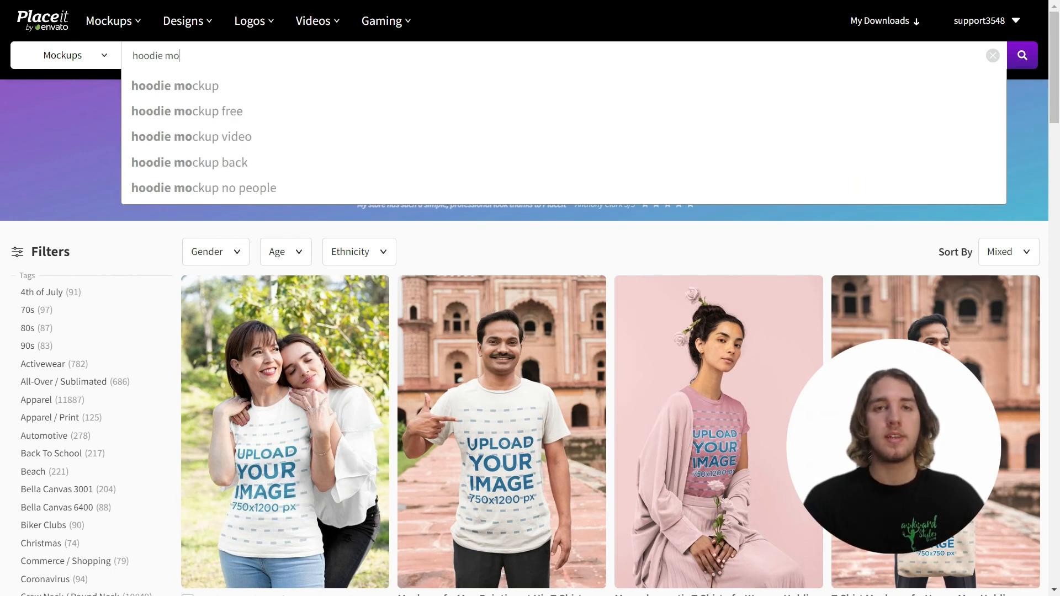
key("Down")
key("Down")
key("Down")
key("Return")
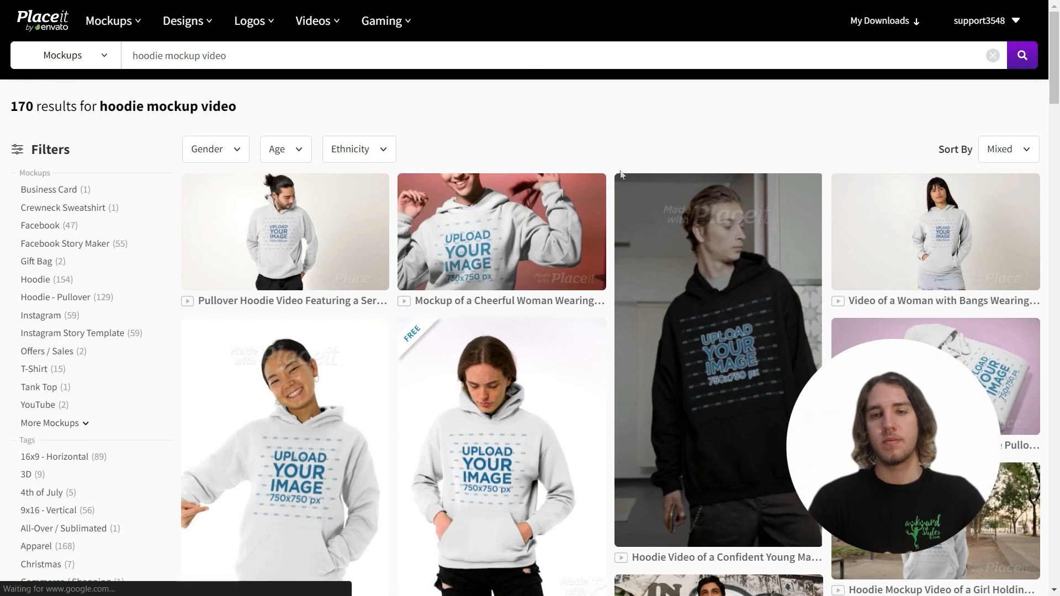
scroll(635, 159, "down", 2)
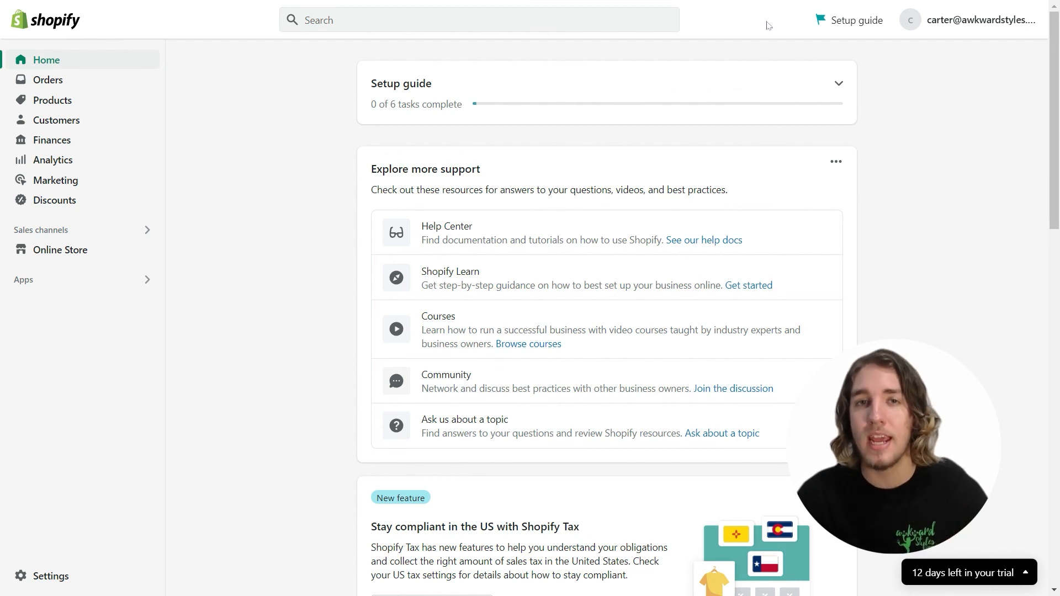
In the Shopify admin, open the Online Store themes and check the actions available for the current Dawn theme.
left_click(63, 253)
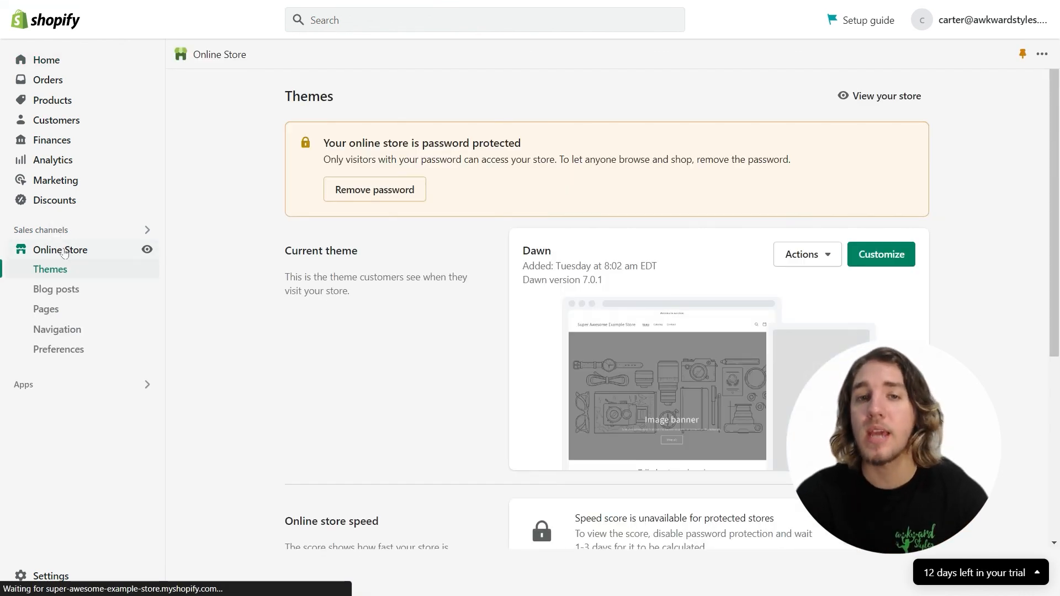
left_click_drag(513, 254, 548, 262)
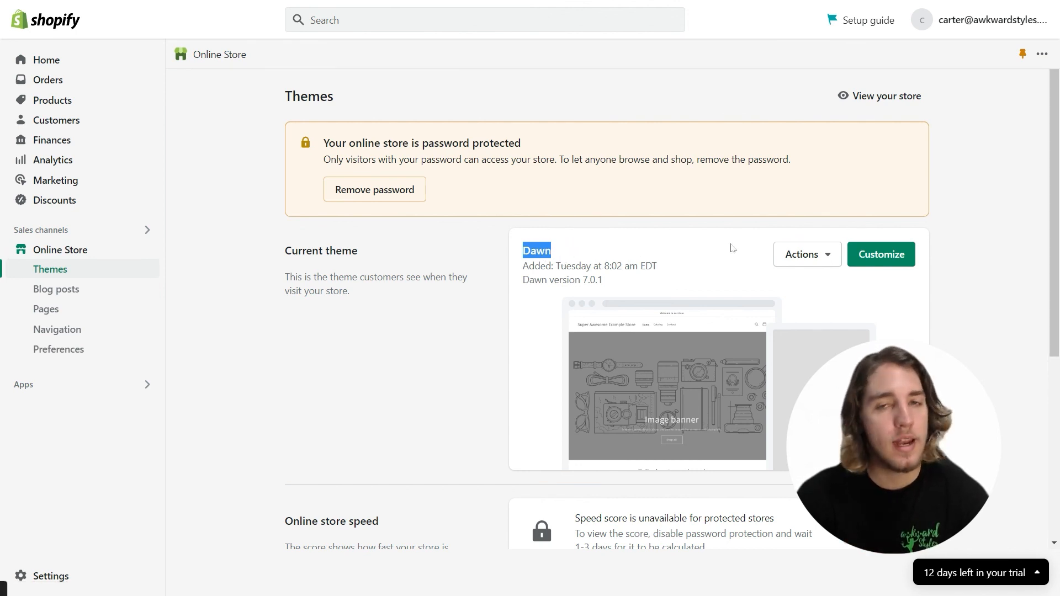
left_click(830, 257)
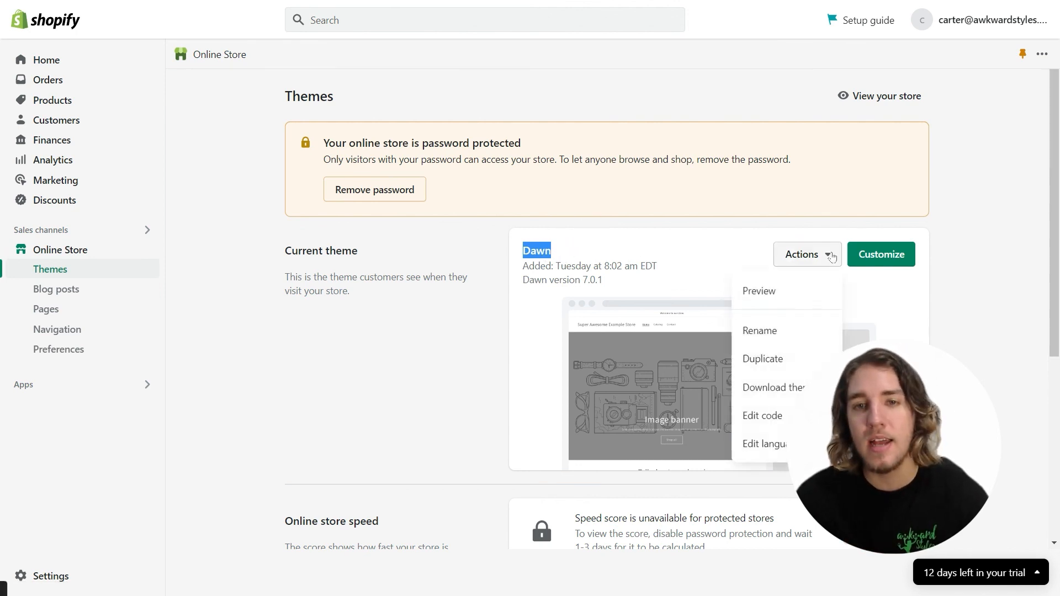
left_click(883, 258)
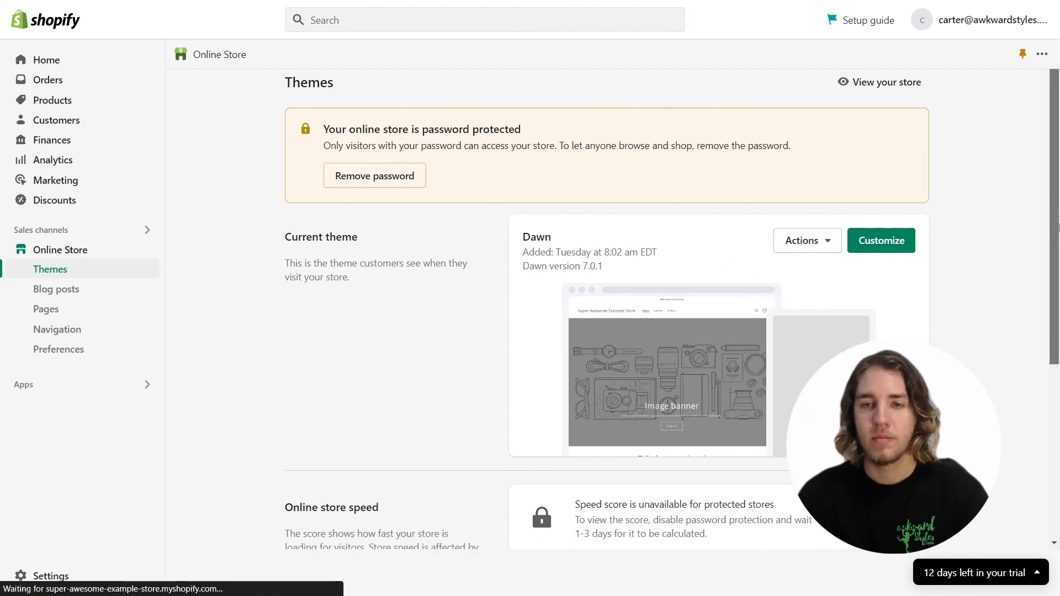
Explore Shopify's free themes and add the Crave theme to the theme library.
scroll(1056, 380, "down", 5)
scroll(1055, 381, "down", 1)
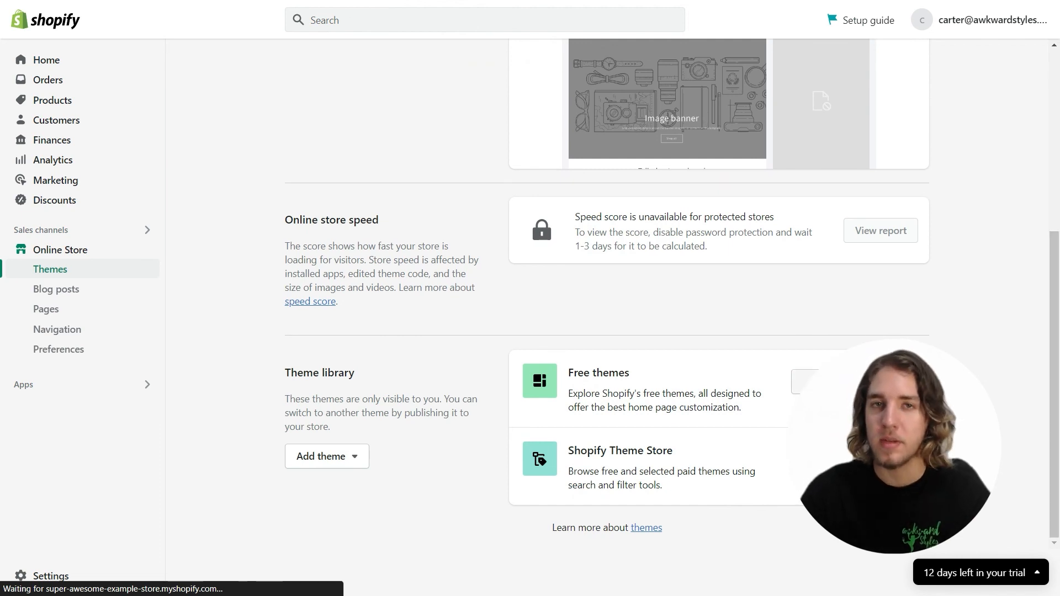
left_click(817, 382)
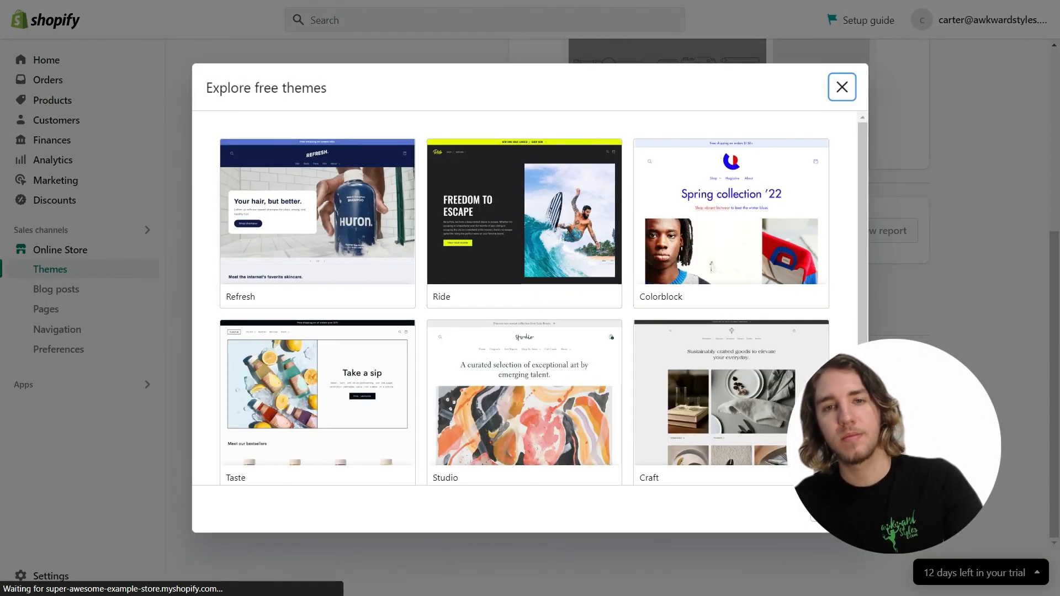
scroll(864, 281, "down", 1)
scroll(865, 280, "down", 3)
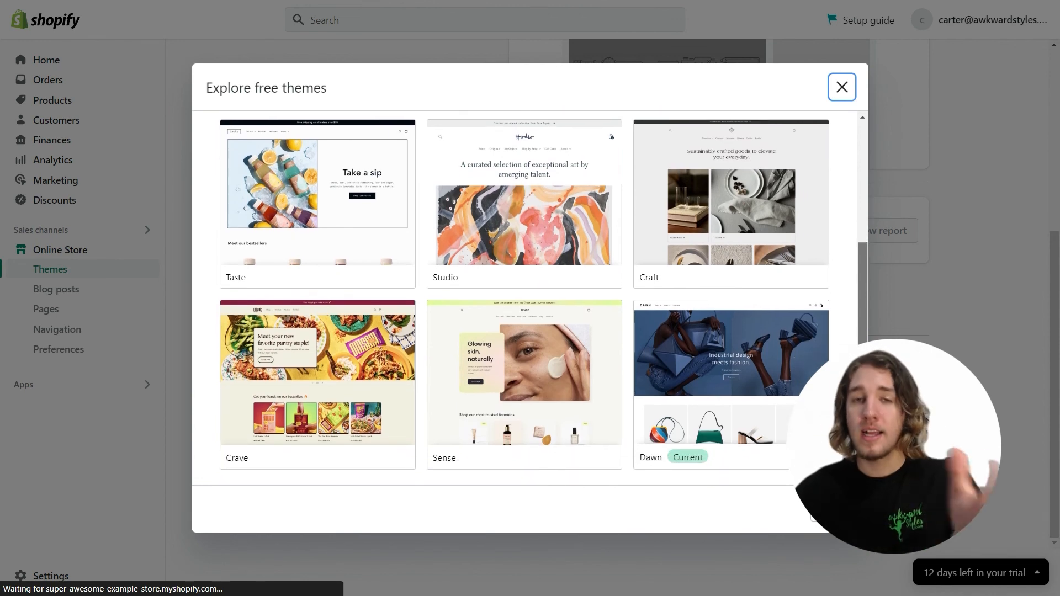
left_click(314, 374)
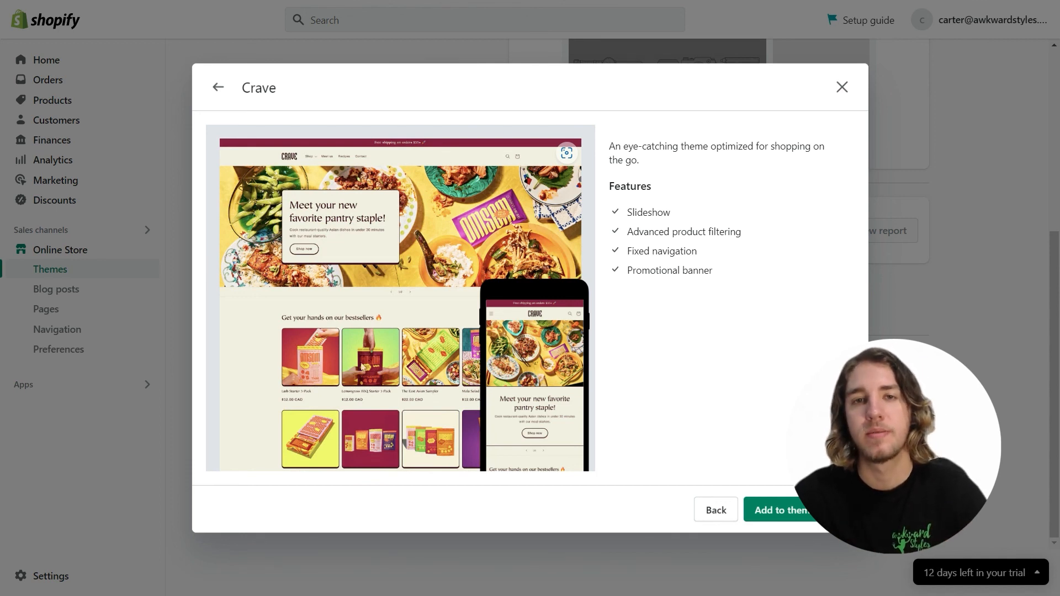
left_click(797, 512)
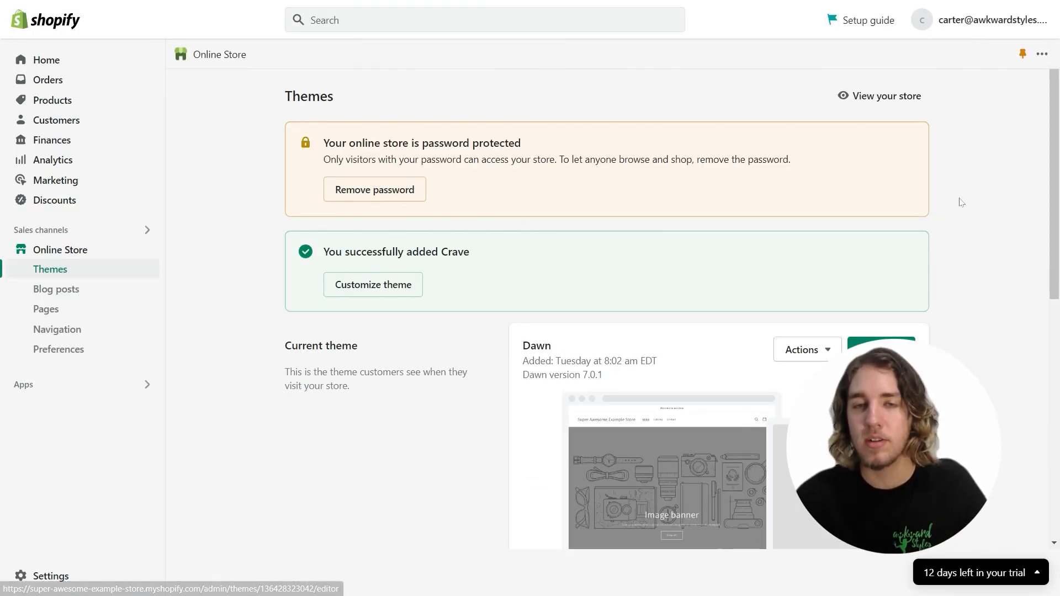
Publish the newly added Crave theme from the theme library as the store's current theme.
left_click_drag(1054, 215, 1055, 427)
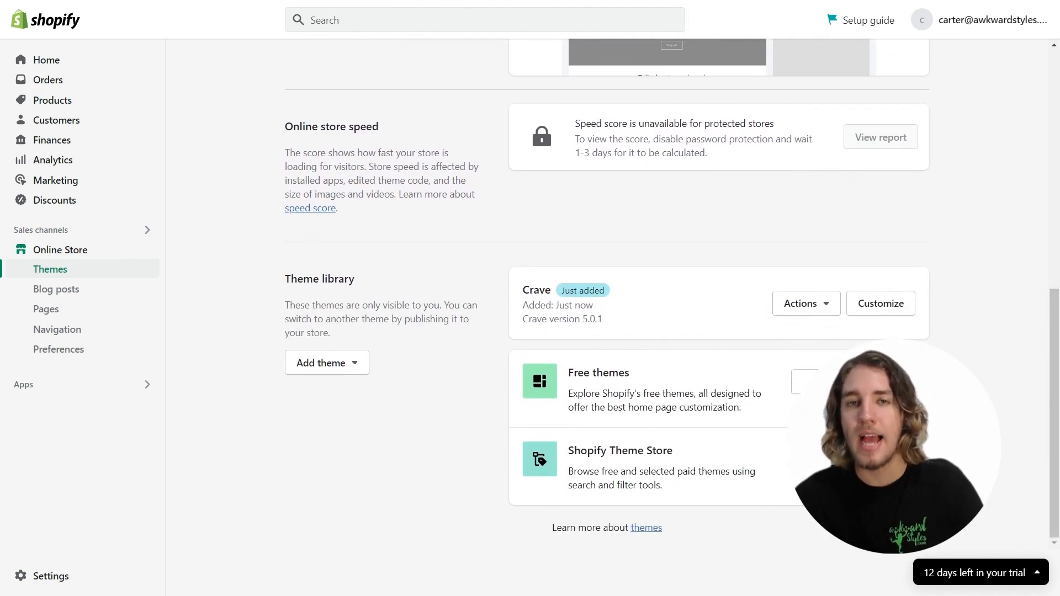
left_click(823, 303)
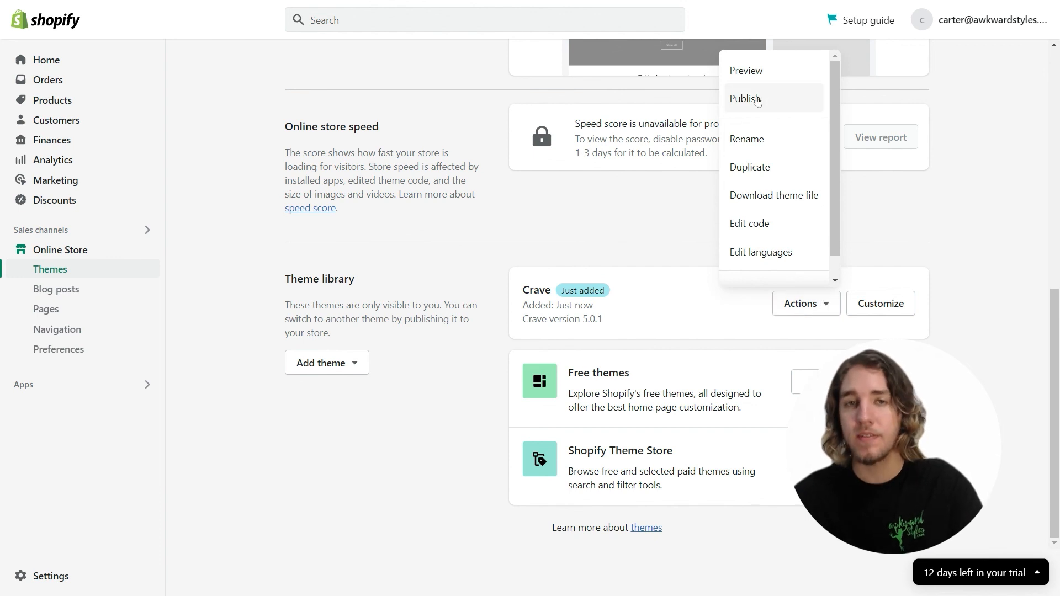
left_click(758, 99)
left_click(712, 460)
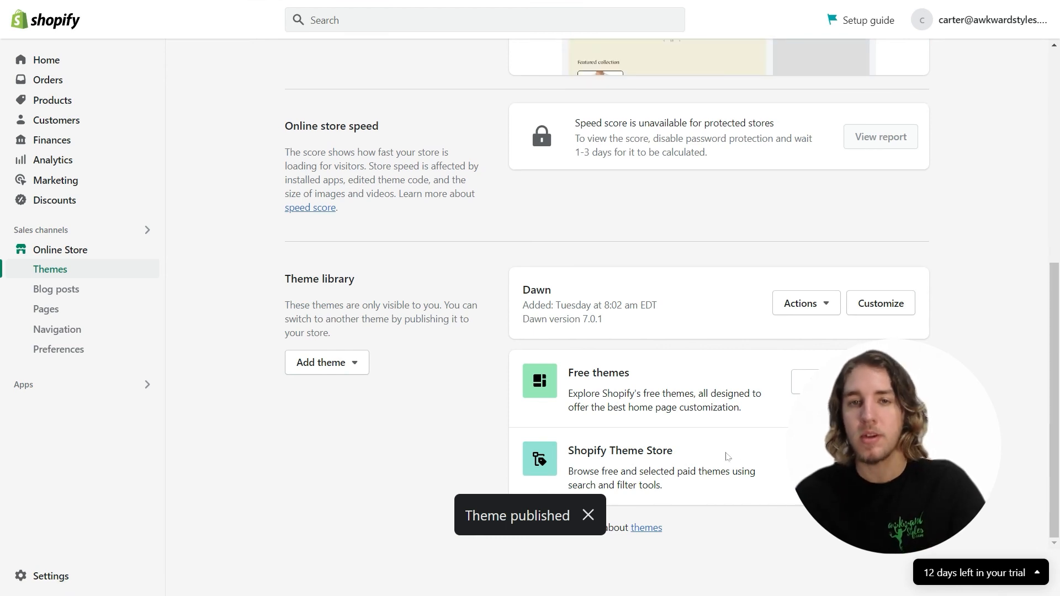
Open the Crave theme for customization and, with the preview inspector turned off, go to the store's Catalog page in the preview.
left_click_drag(1045, 392, 1056, 173)
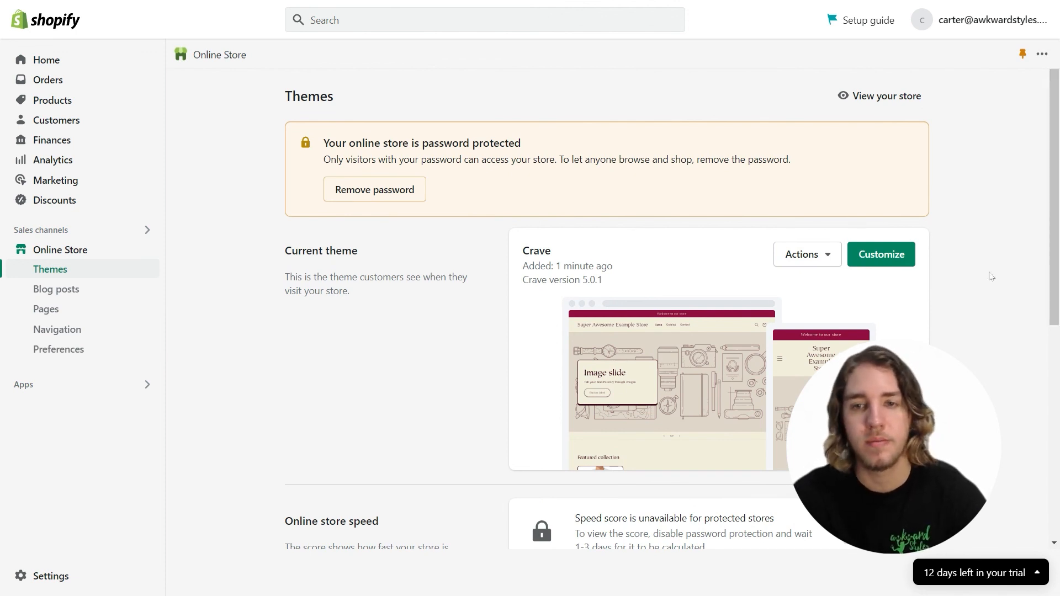
left_click(885, 259)
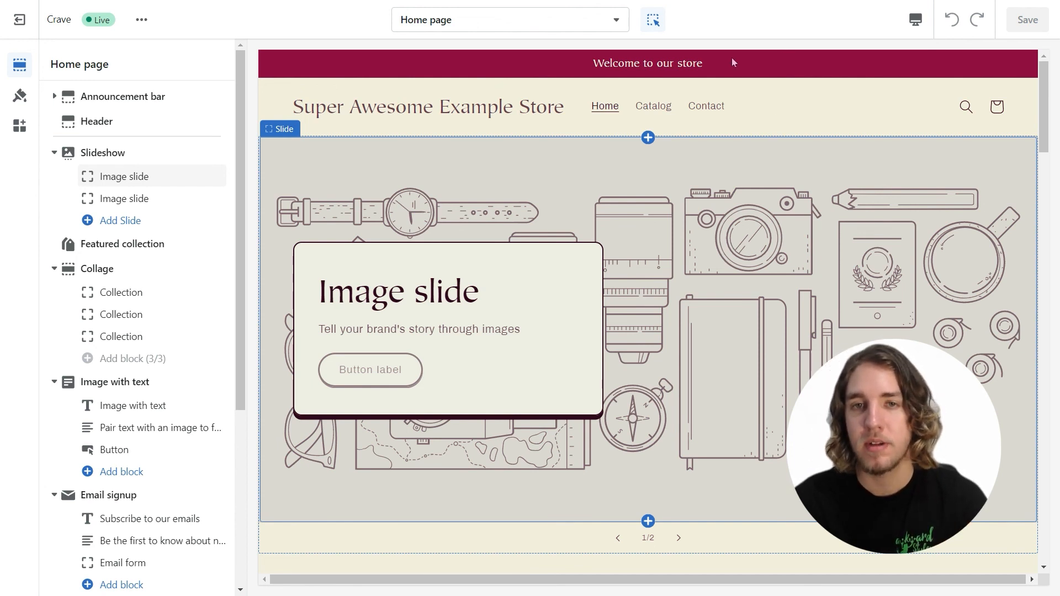
left_click(652, 19)
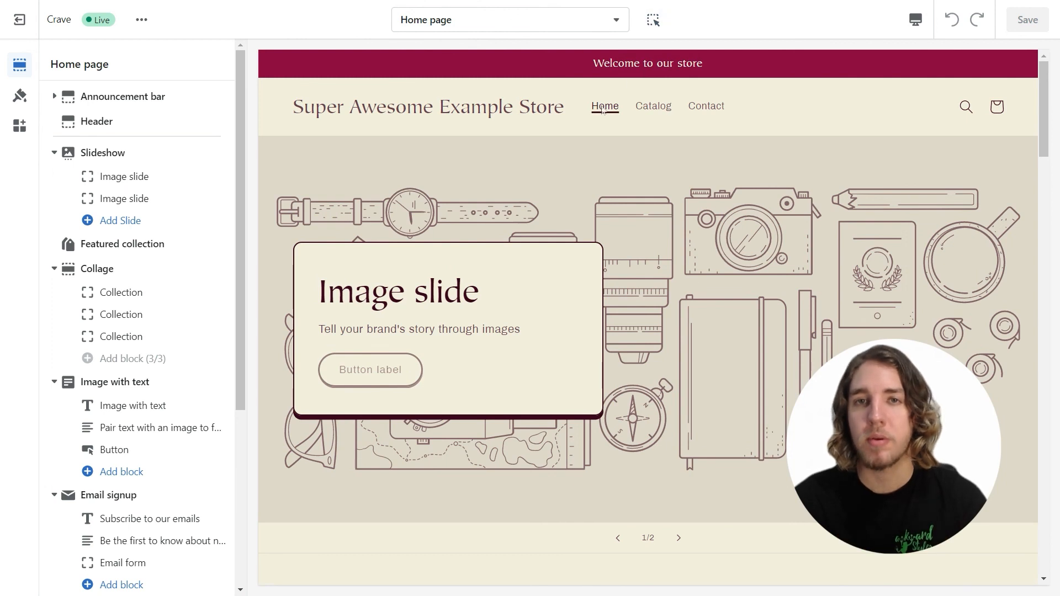
left_click(649, 115)
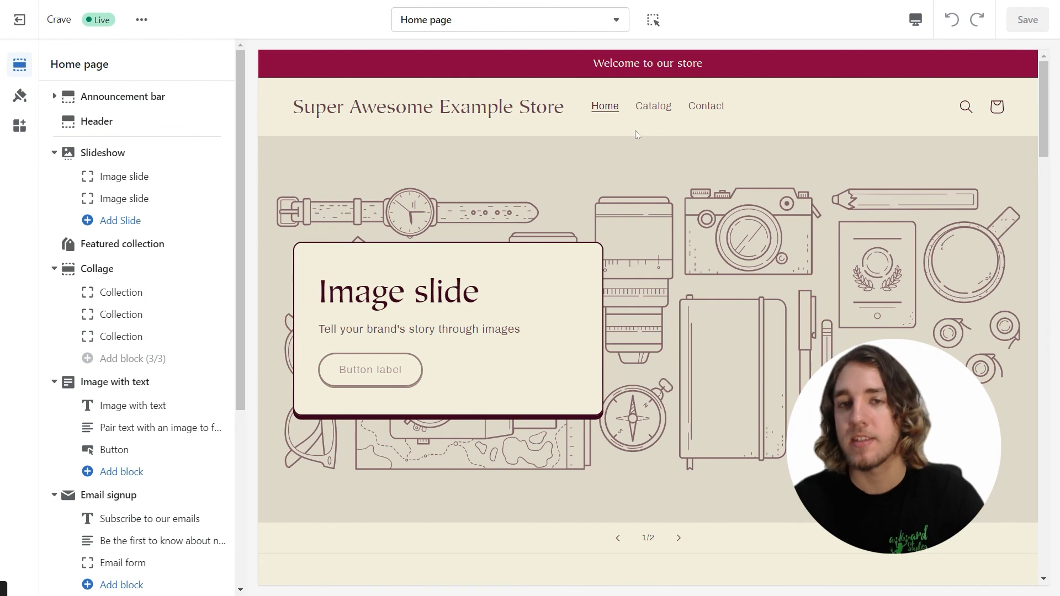
left_click(650, 108)
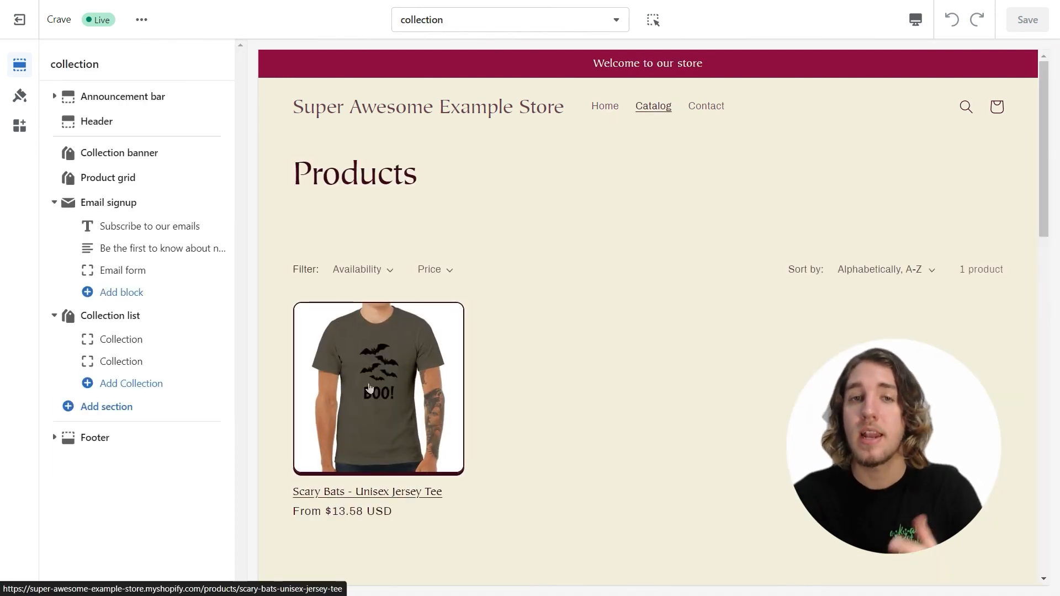
Open the Scary Bats - Unisex Jersey Tee page in the preview and review its product information with the preview inspector turned on.
left_click(391, 414)
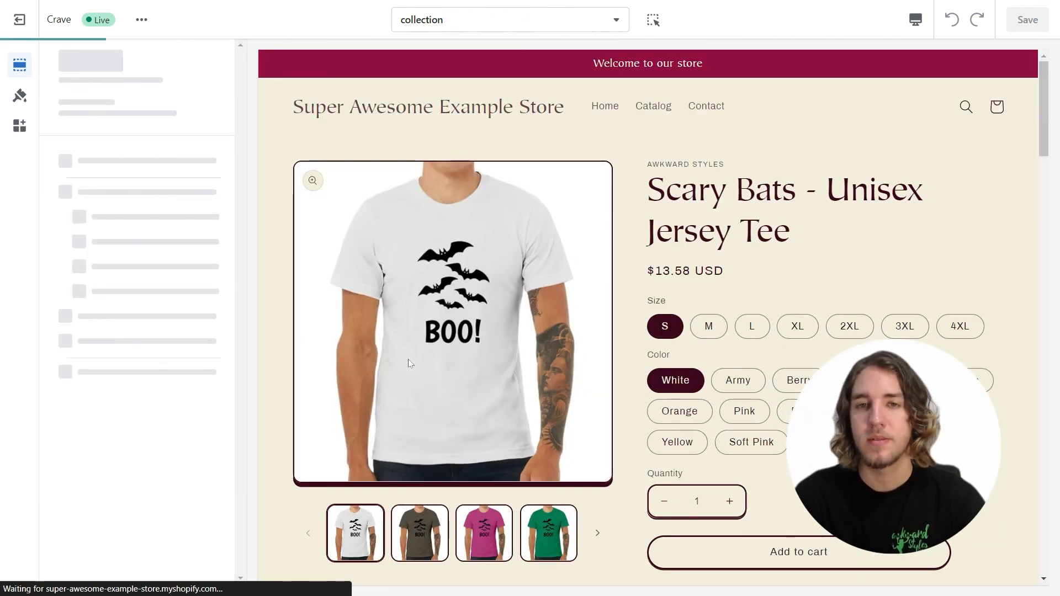
left_click(655, 24)
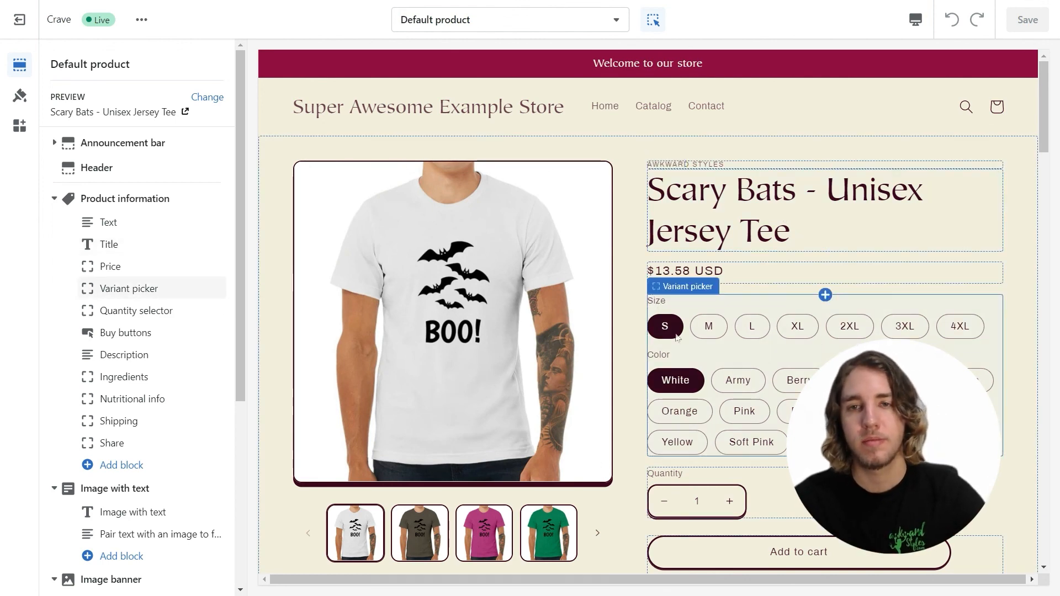
scroll(677, 337, "down", 7)
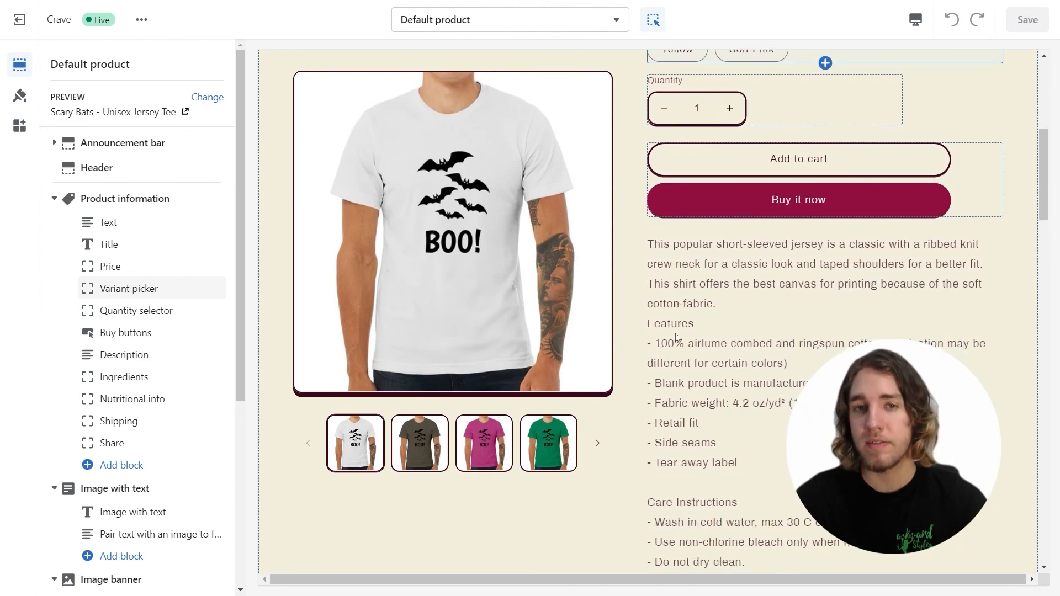
scroll(676, 337, "up", 3)
scroll(676, 336, "down", 8)
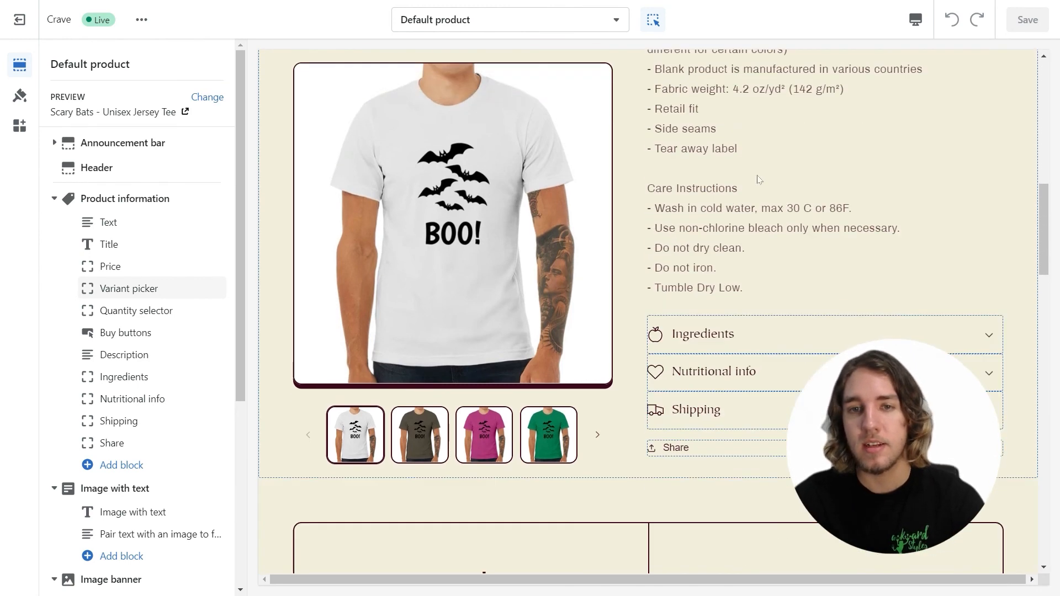
Inspect the Ingredients collapsible row's settings, expand and collapse it in the preview, and view the Product information section's settings.
left_click(778, 340)
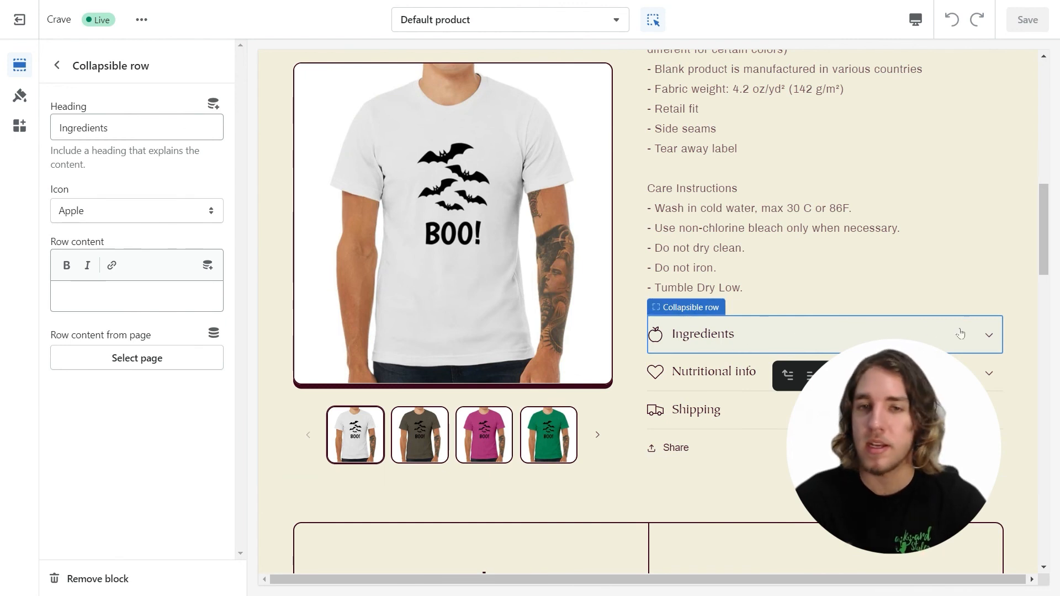
left_click(986, 336)
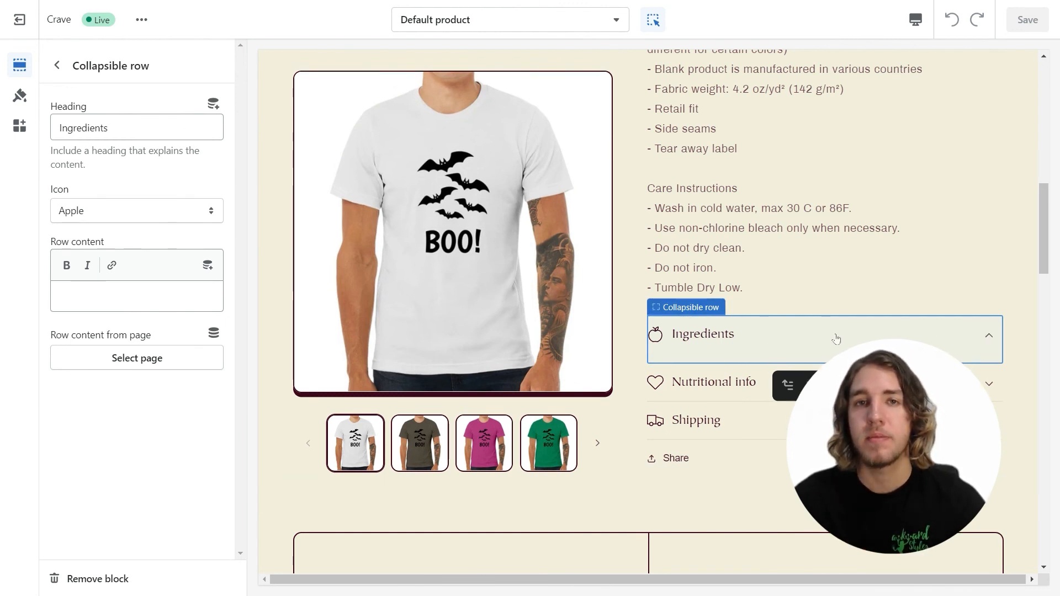
left_click(714, 348)
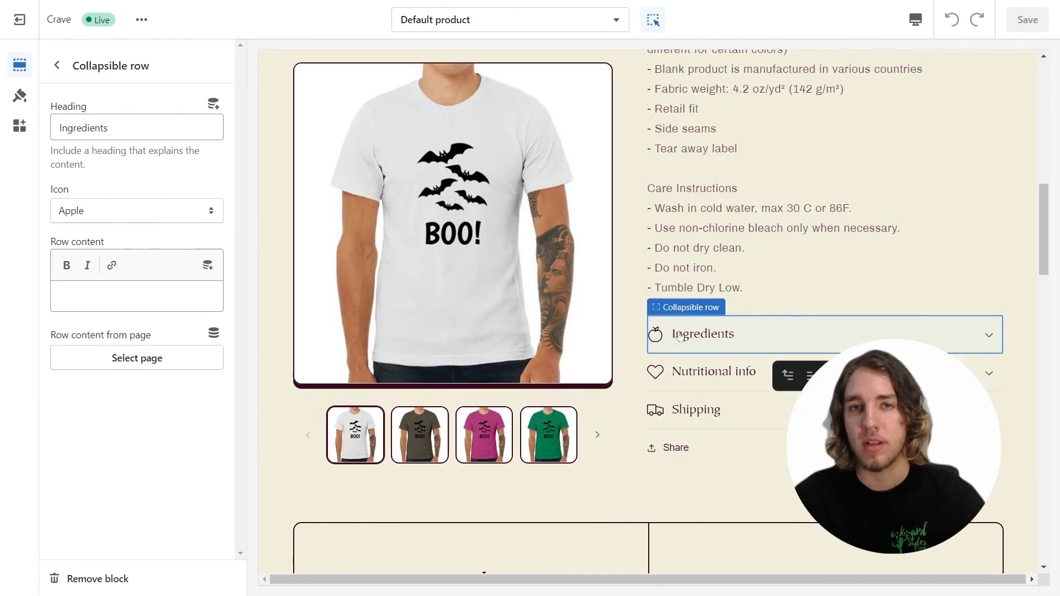
left_click(632, 354)
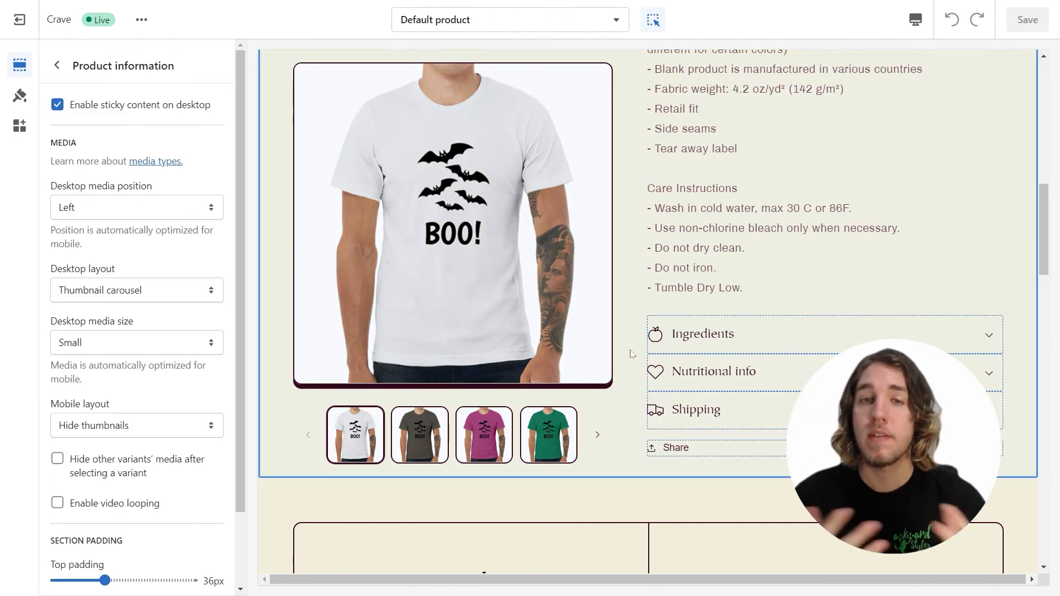
Check the Image with text section's settings and review the remaining product page sections down to the footer.
scroll(557, 281, "down", 7)
left_click(585, 298)
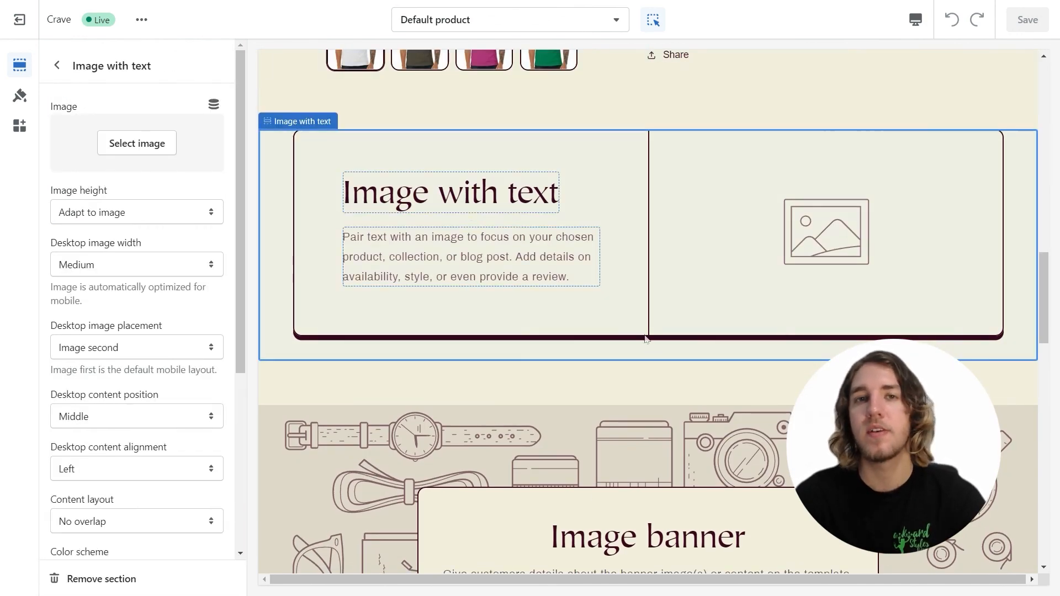
scroll(647, 340, "down", 4)
scroll(648, 340, "down", 10)
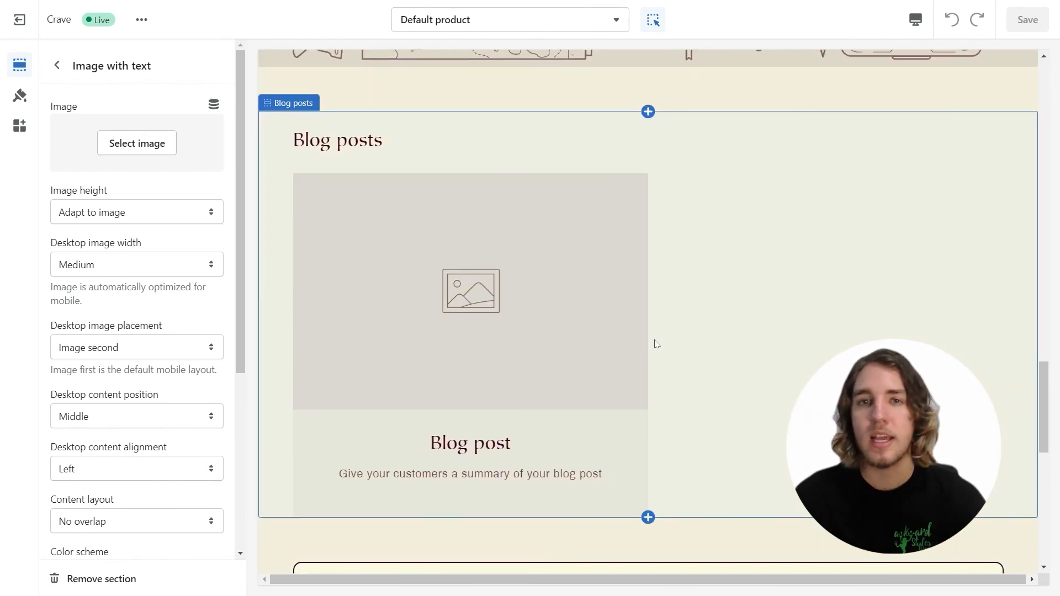
scroll(670, 343, "down", 4)
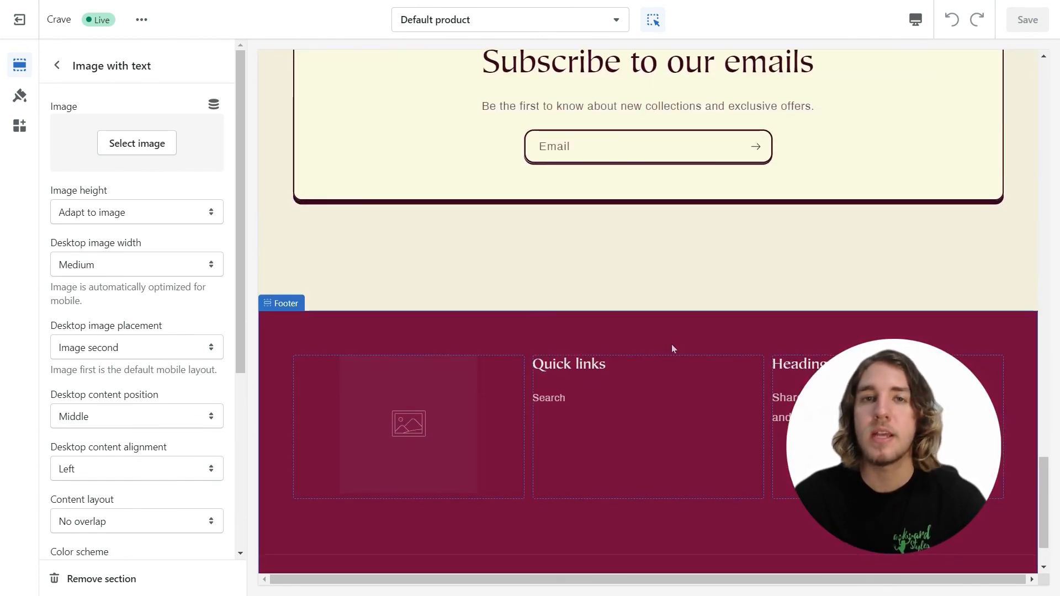
scroll(668, 323, "down", 1)
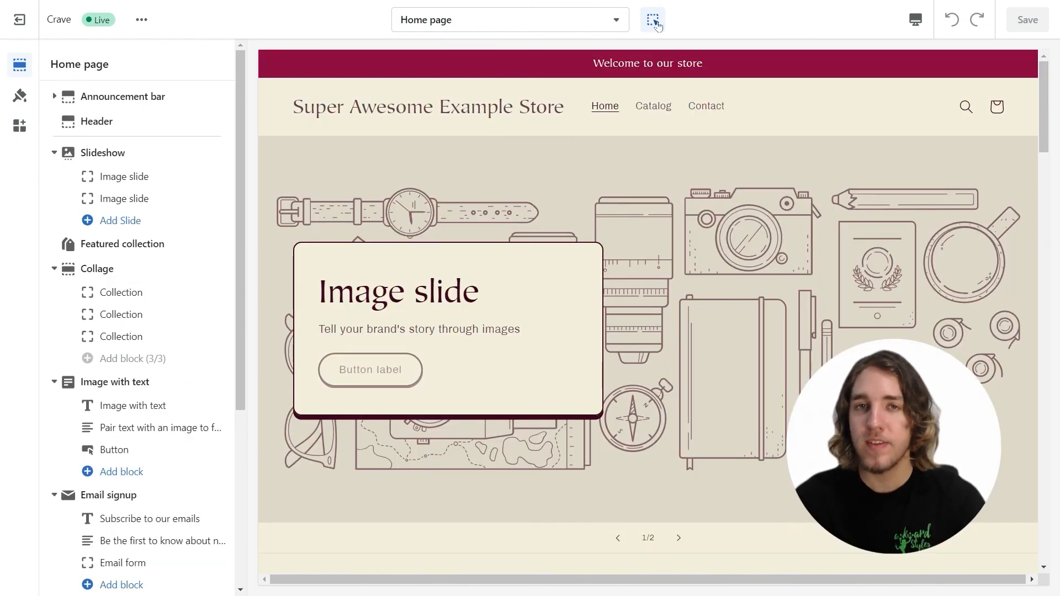
In the theme settings for the home page, change the solid button label color to yellow #E4CB35.
left_click(20, 98)
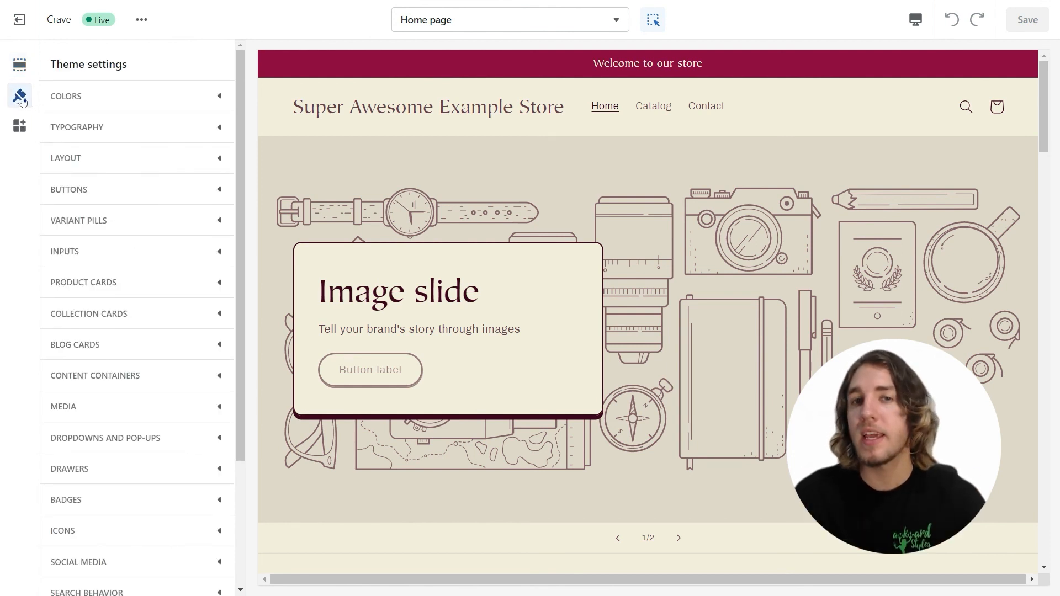
left_click(203, 97)
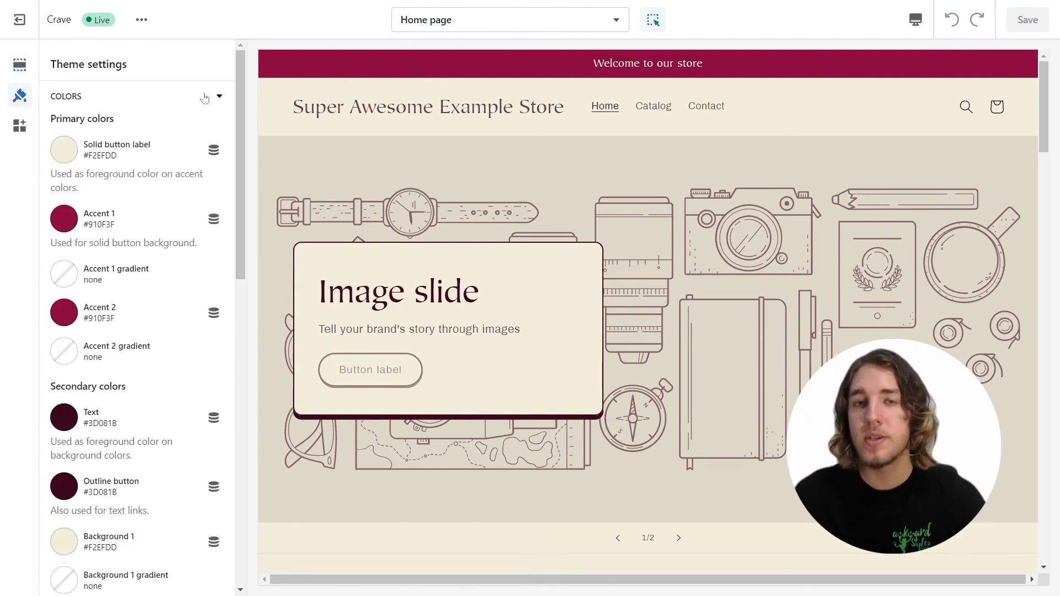
left_click(73, 153)
left_click_drag(114, 219, 140, 183)
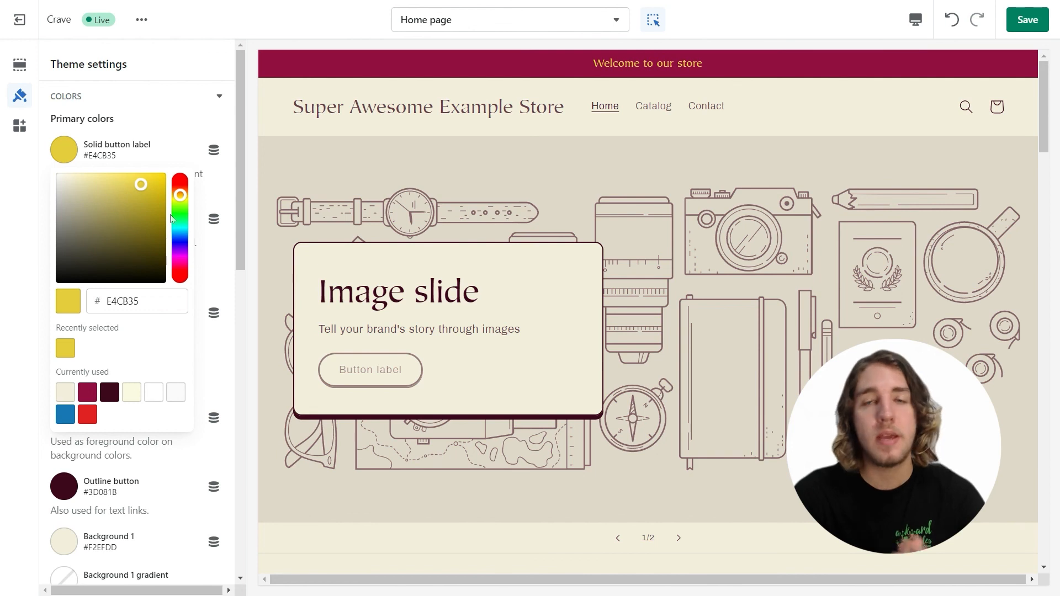
left_click(72, 150)
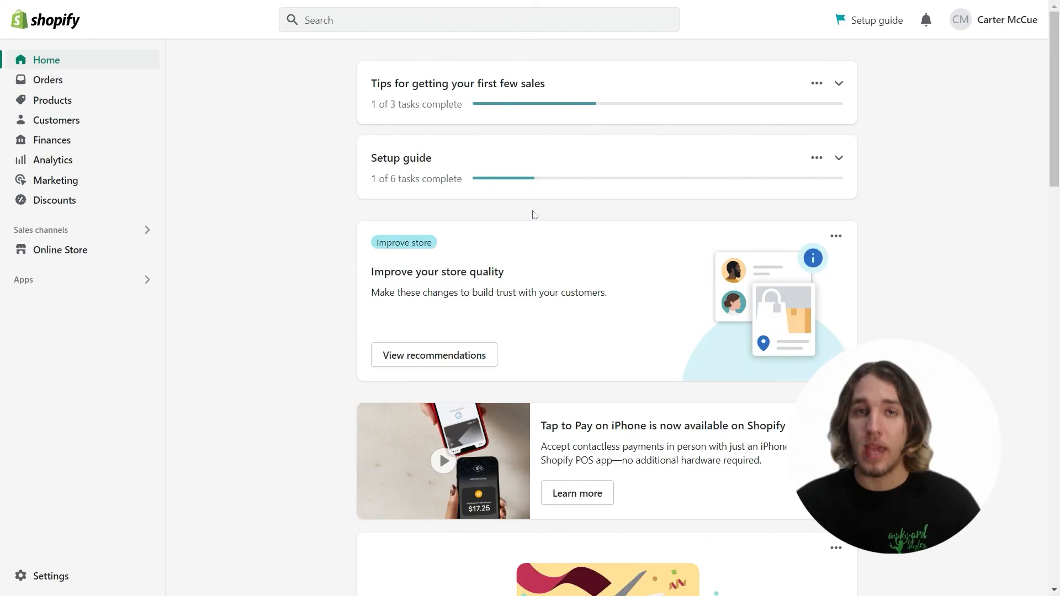
From the Shopify admin's Shipping and delivery settings, create a custom shipping profile named General Shipping.
left_click(54, 578)
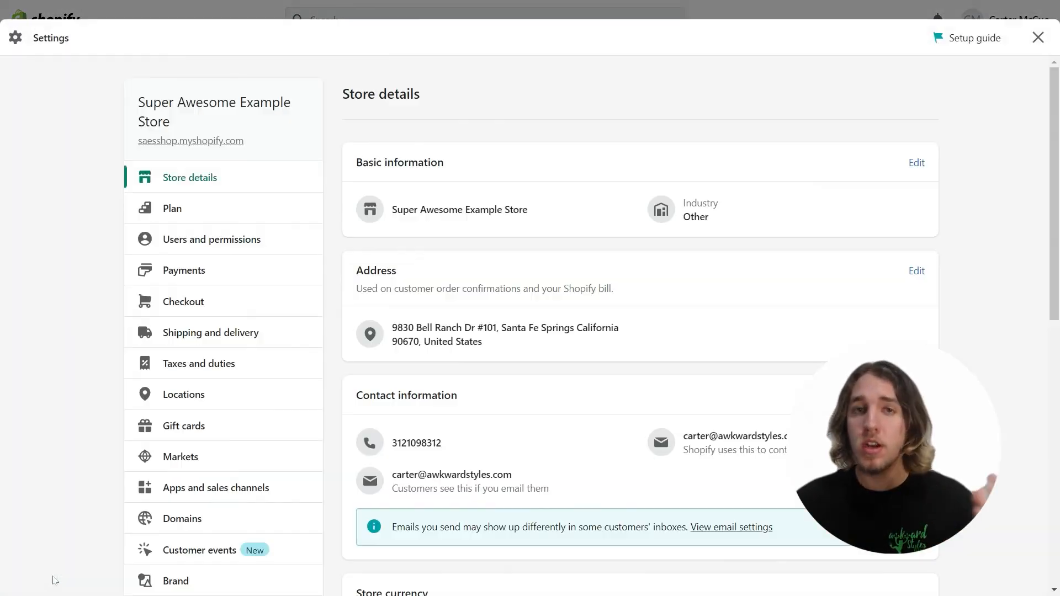
left_click(239, 336)
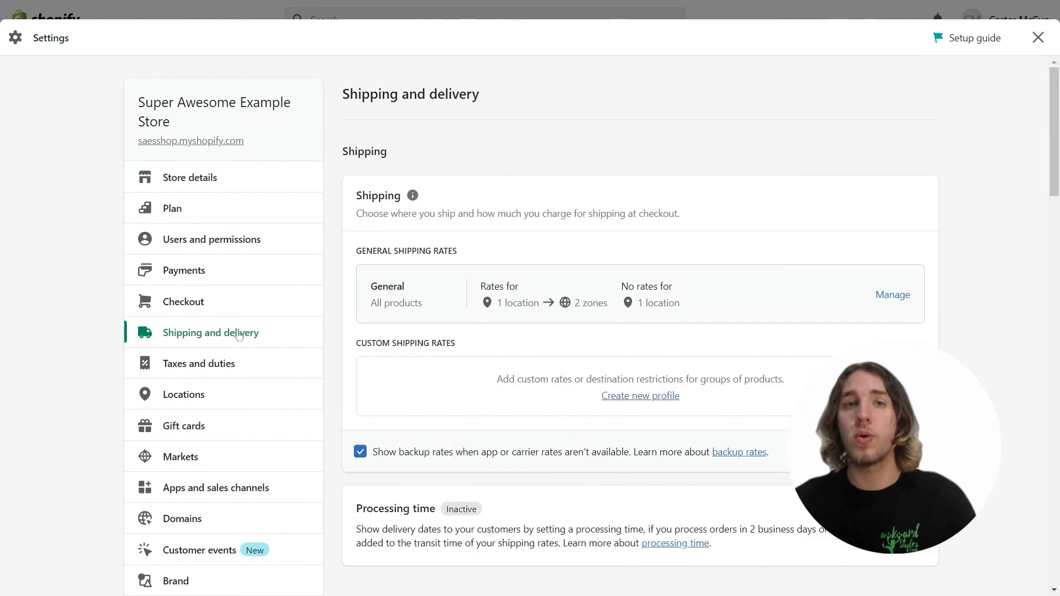
left_click(630, 396)
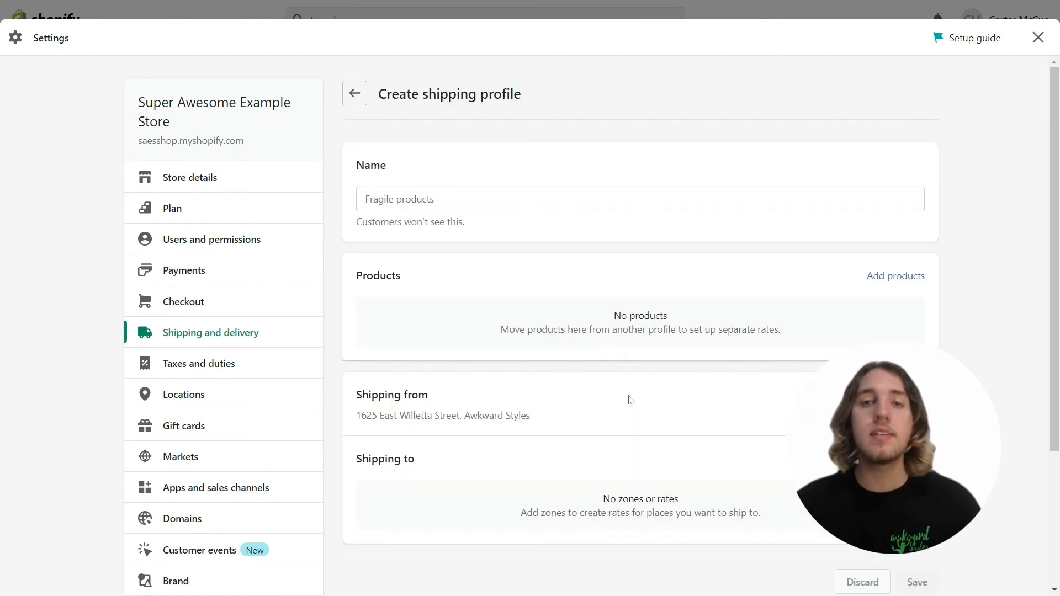
left_click(572, 211)
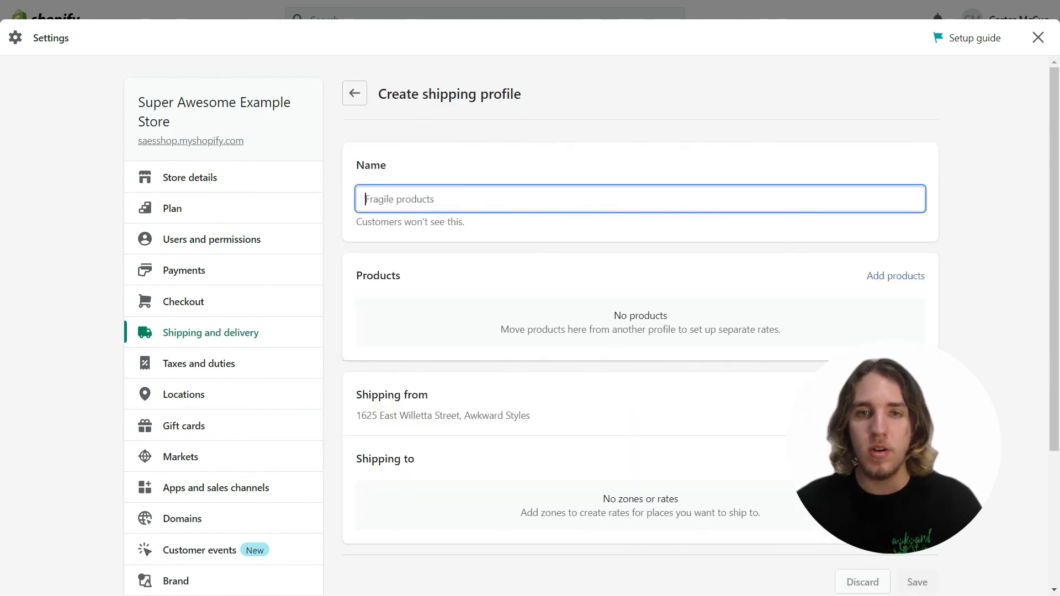
type("General S")
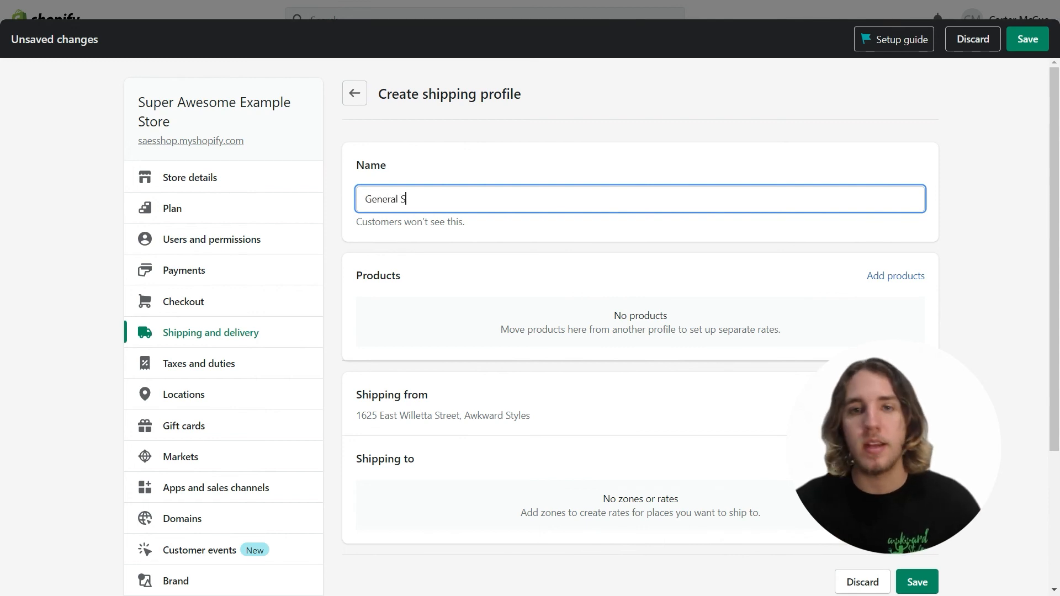
type("hipping")
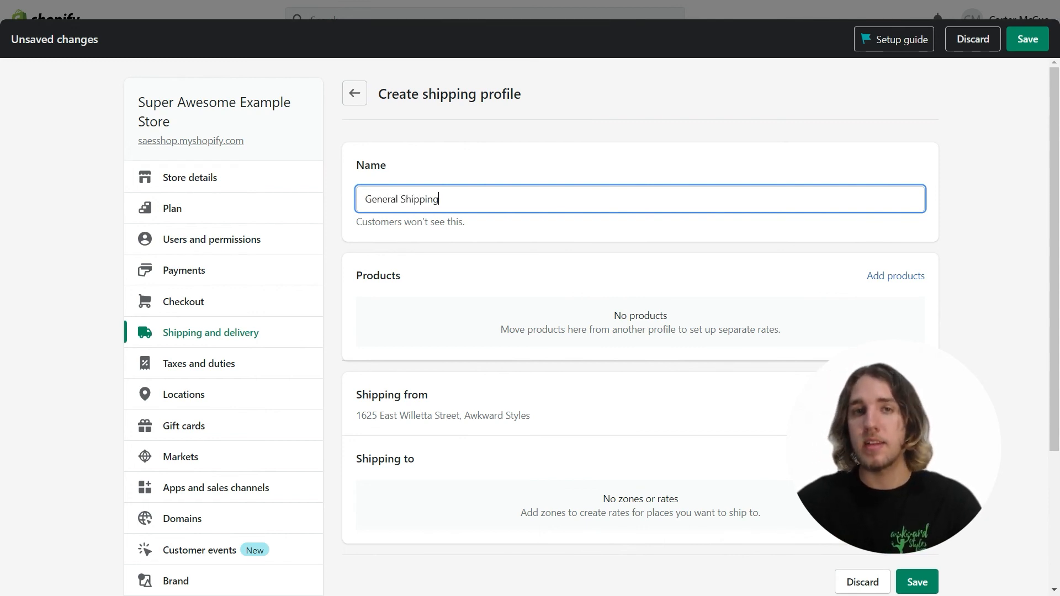
Add all variants of the Scary Bats - Unisex Jersey Tee to the shipping profile.
left_click(898, 279)
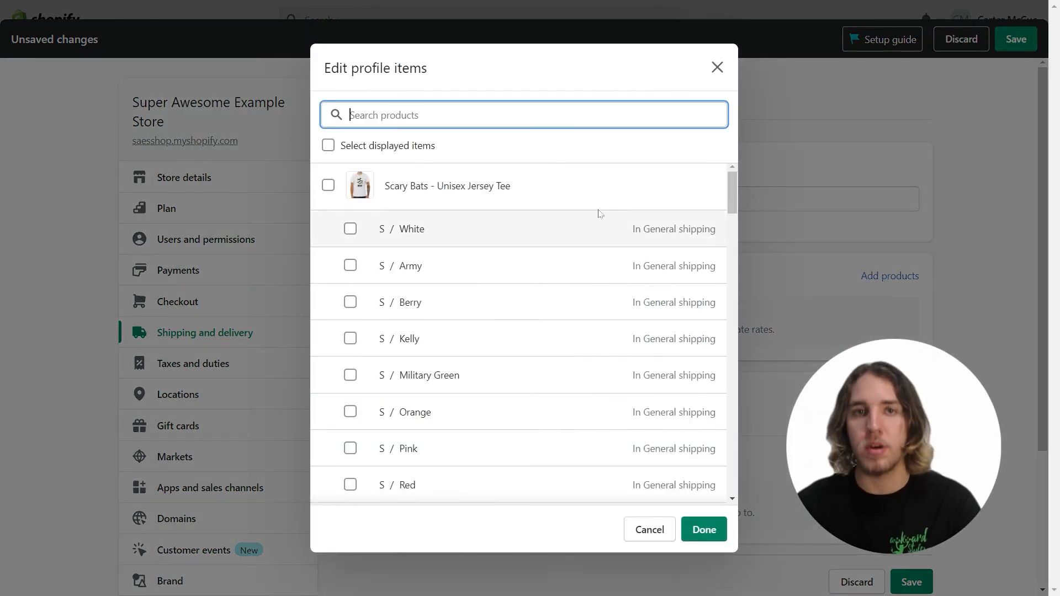
left_click(488, 182)
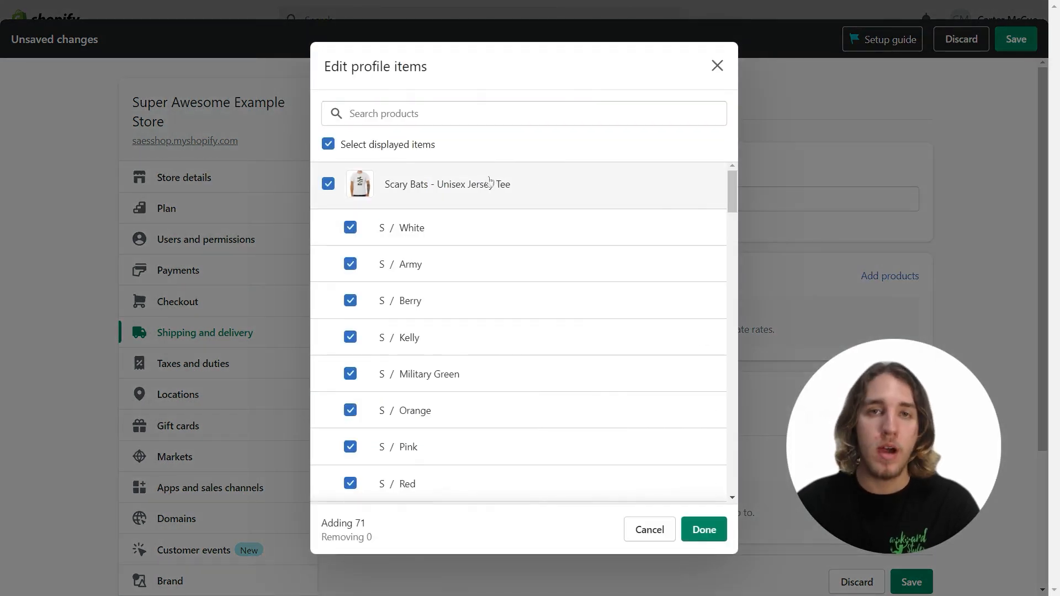
left_click(697, 528)
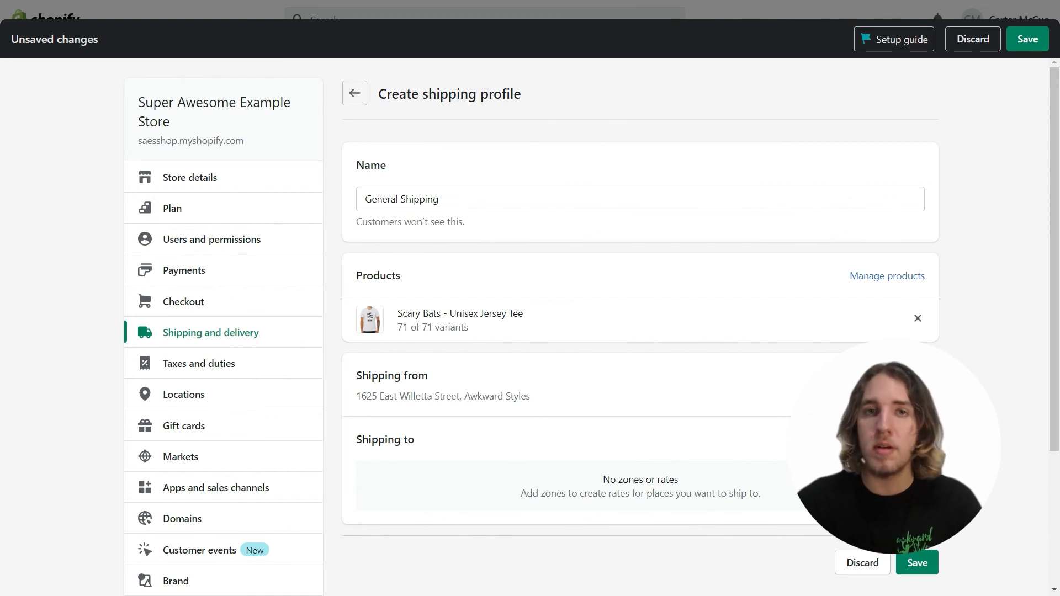
Create a shipping zone named United States that covers the whole United States.
left_click(878, 439)
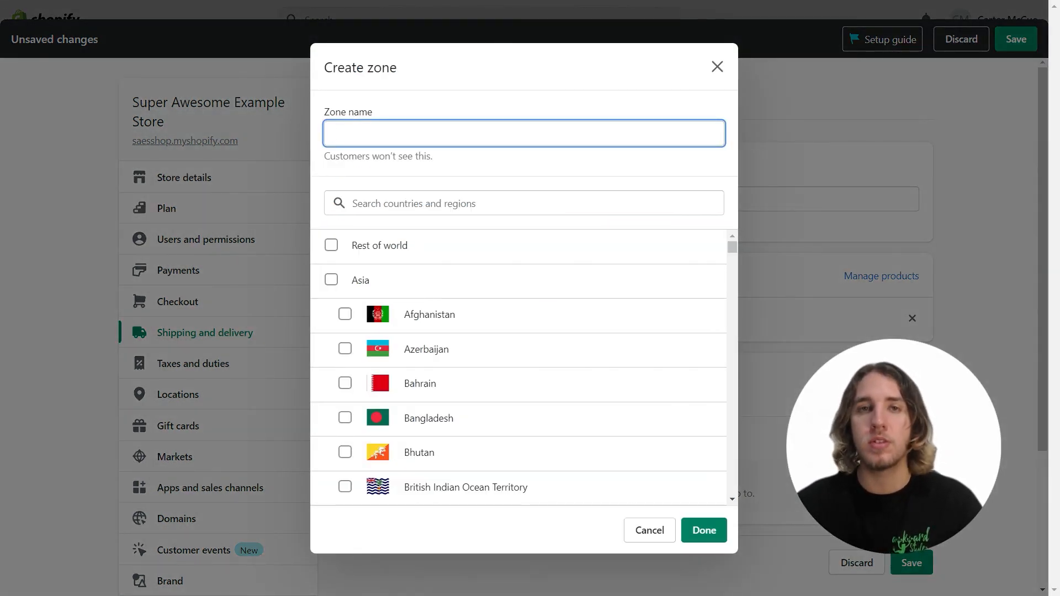
type("Un")
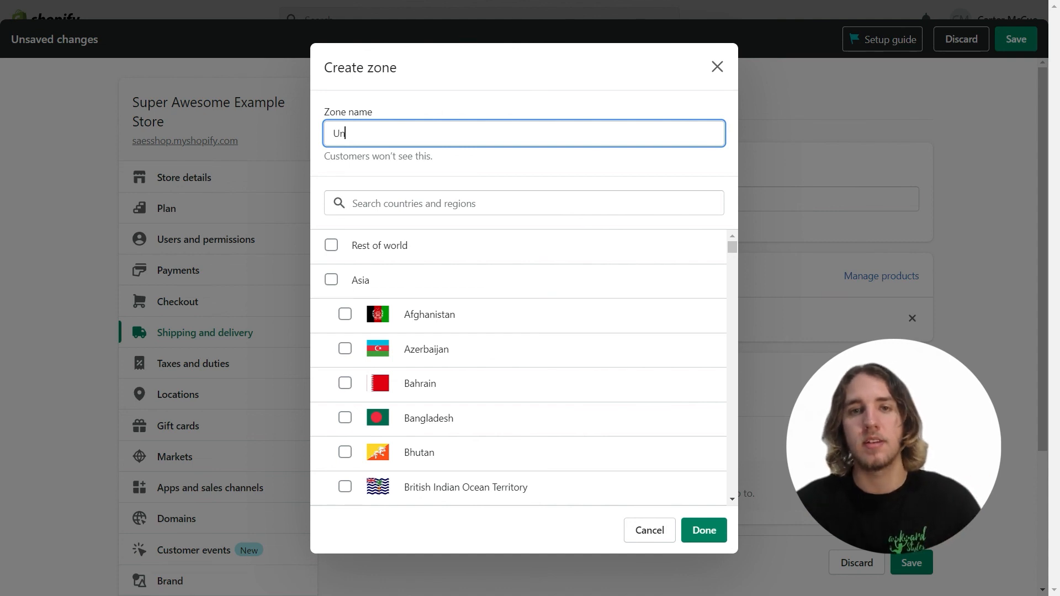
type("ited States")
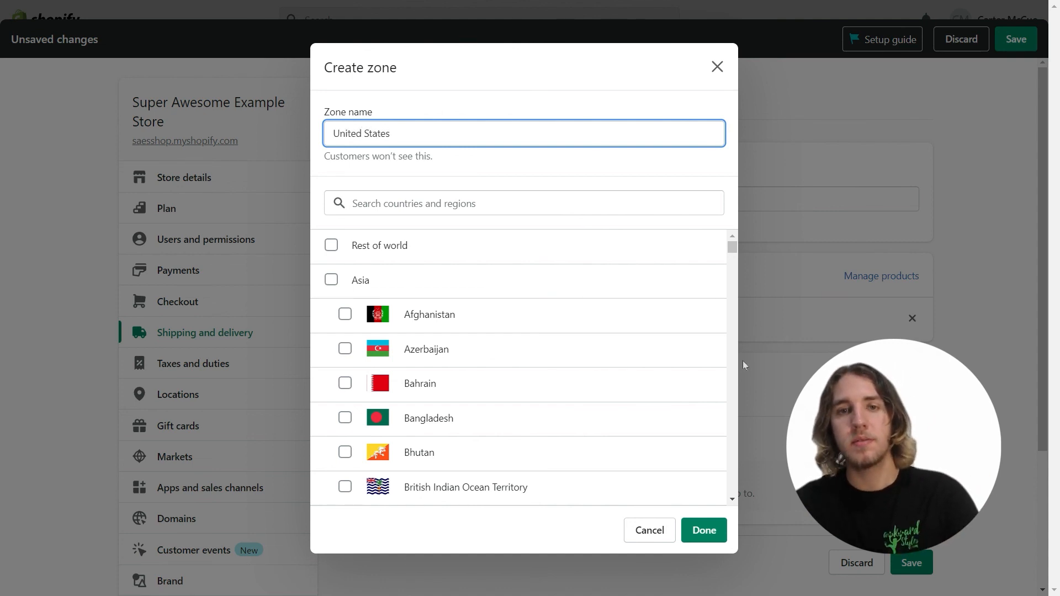
left_click(603, 211)
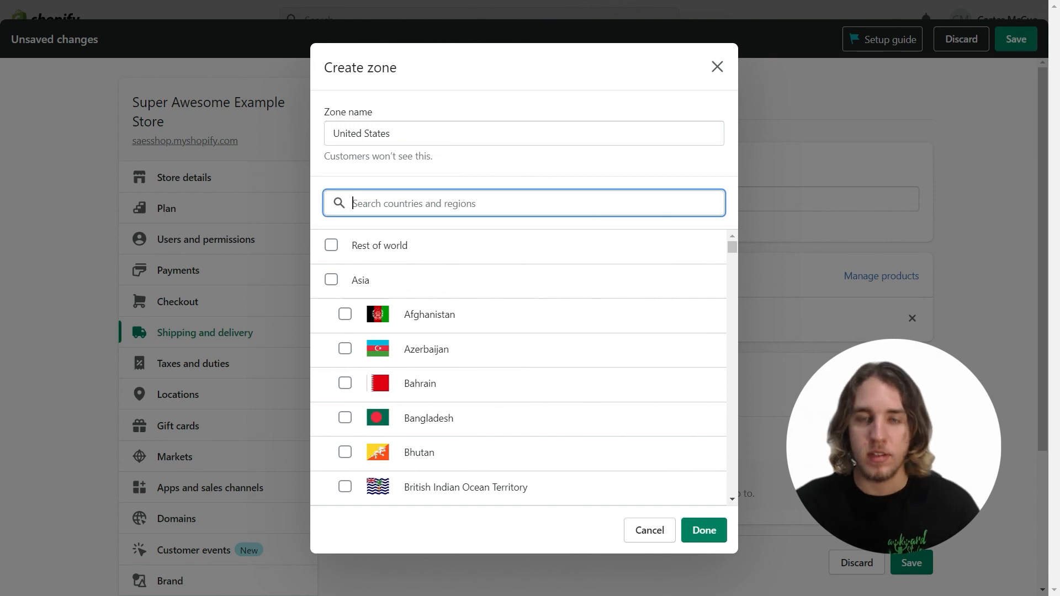
type("united states")
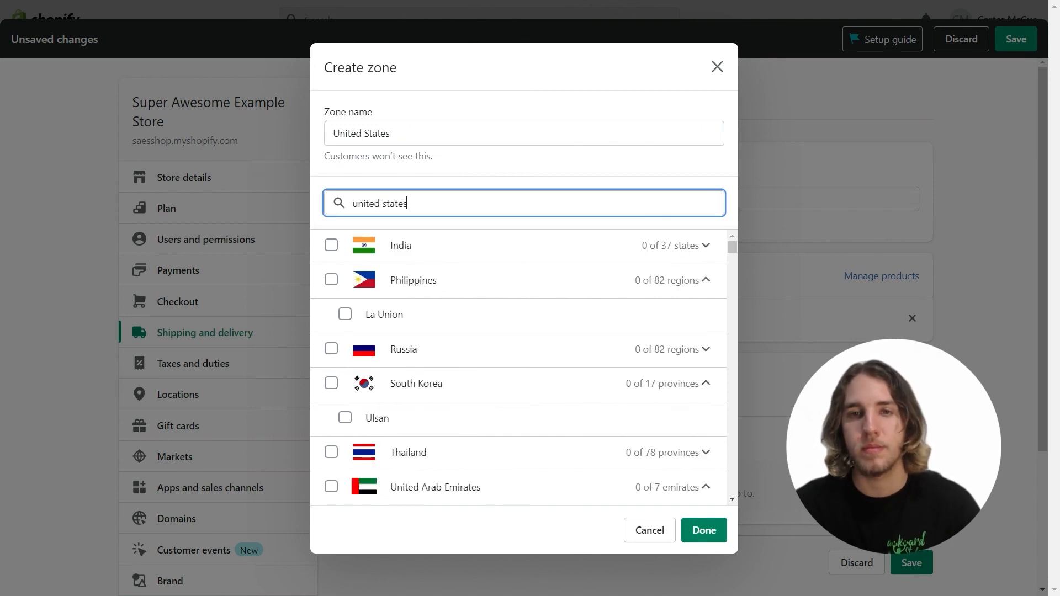
left_click(505, 246)
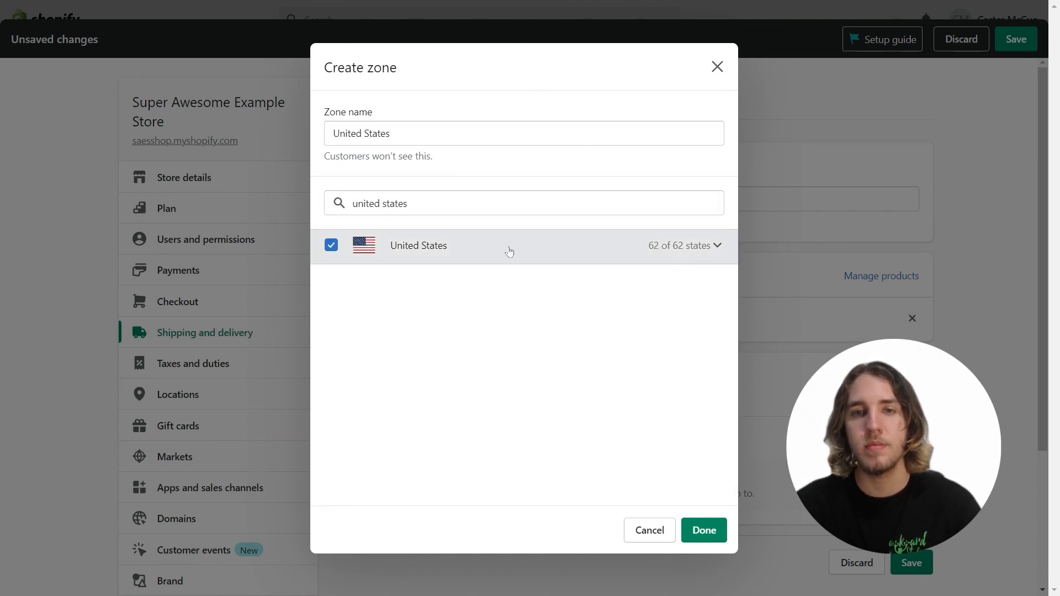
left_click(711, 534)
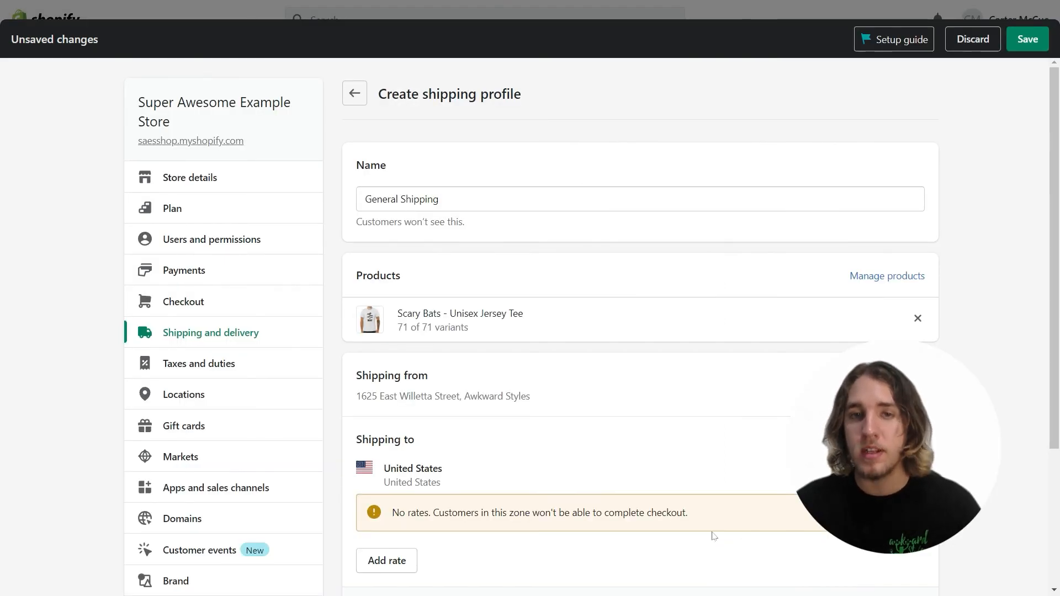
For the United States zone, set up a custom conditional shipping rate named General with a price of $4.99.
scroll(712, 535, "down", 3)
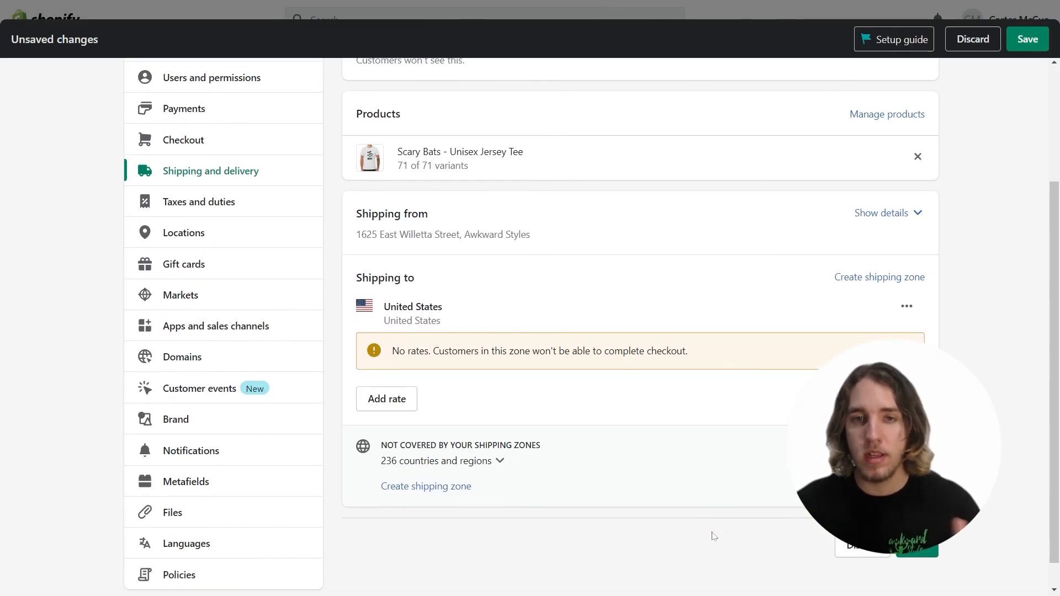
left_click(394, 399)
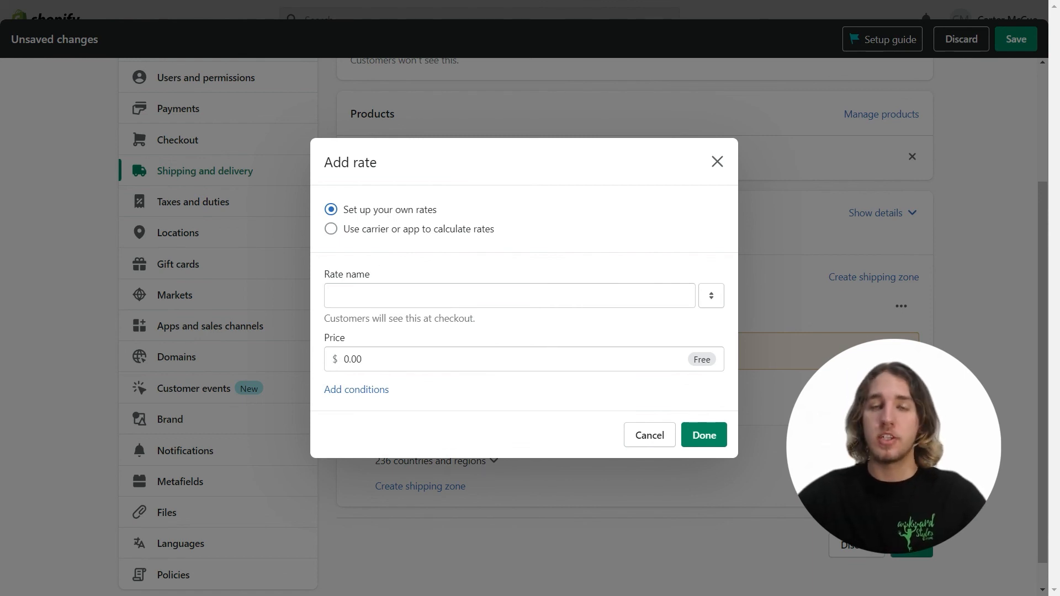
left_click(365, 391)
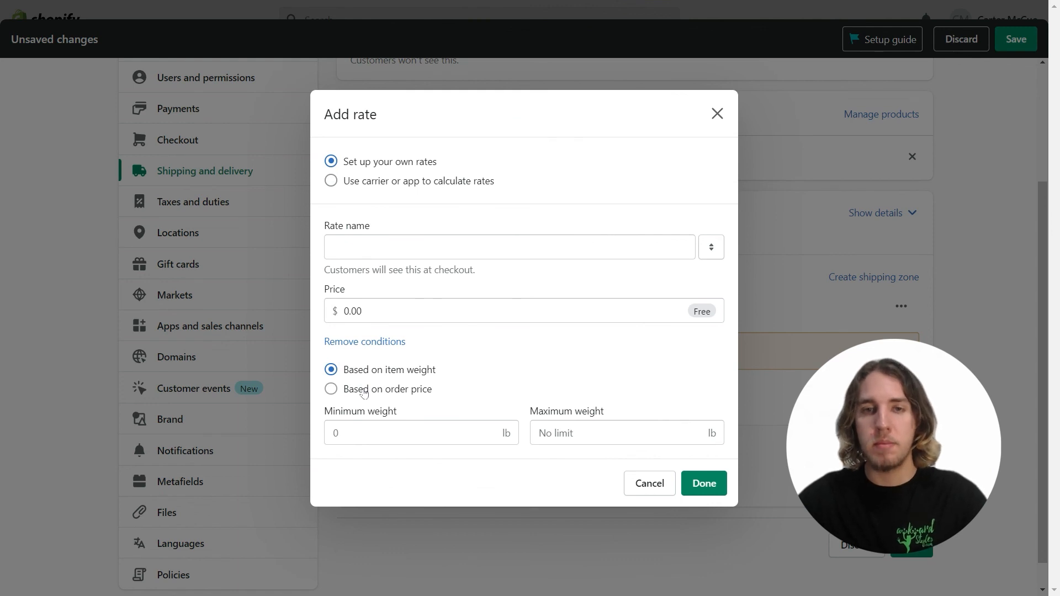
left_click(393, 248)
type("G")
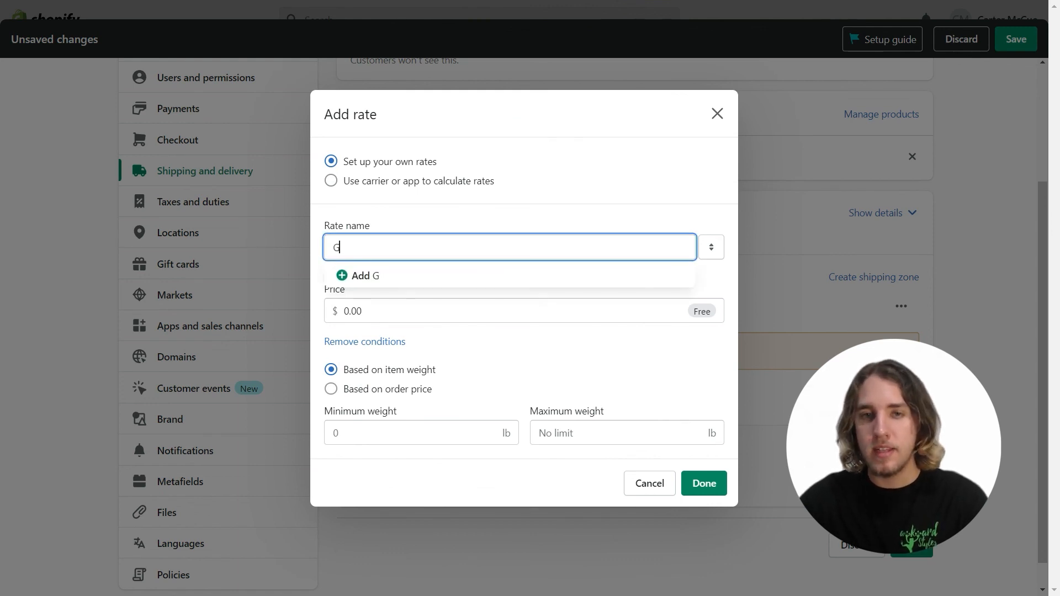
type("eneral")
key("Tab")
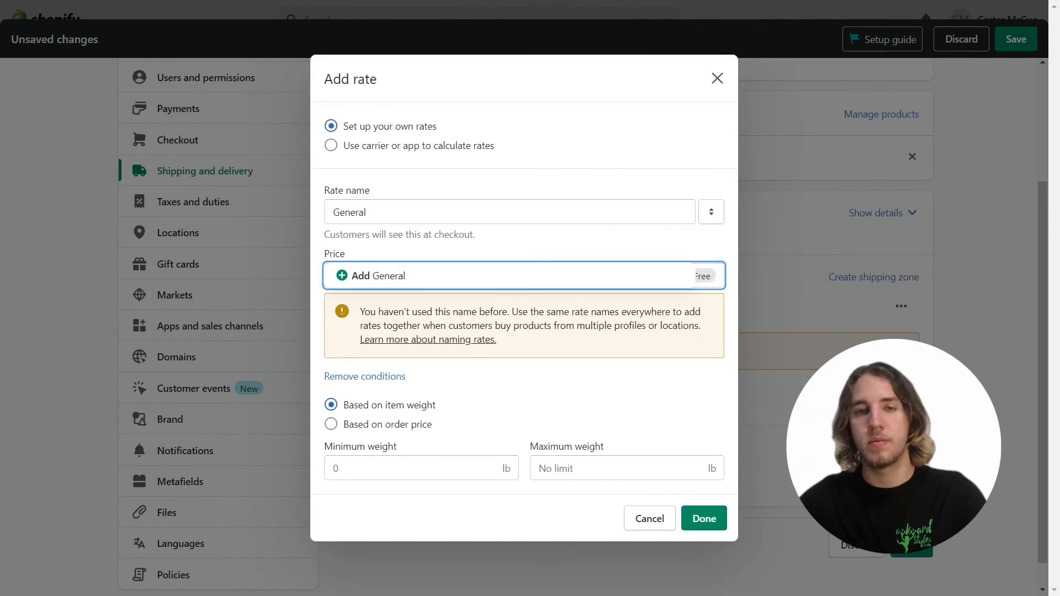
type("4.")
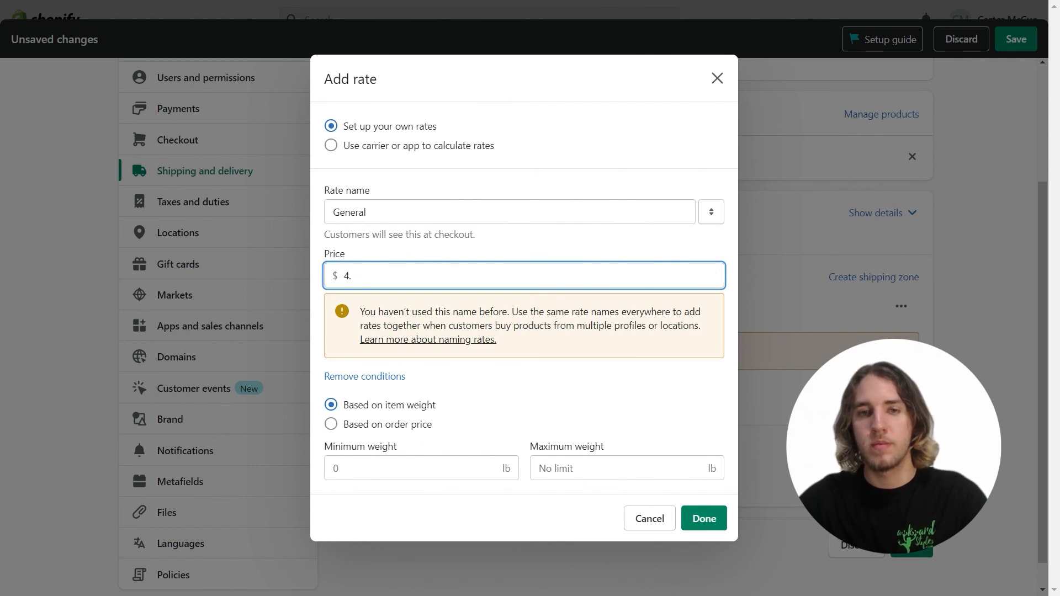
type("99")
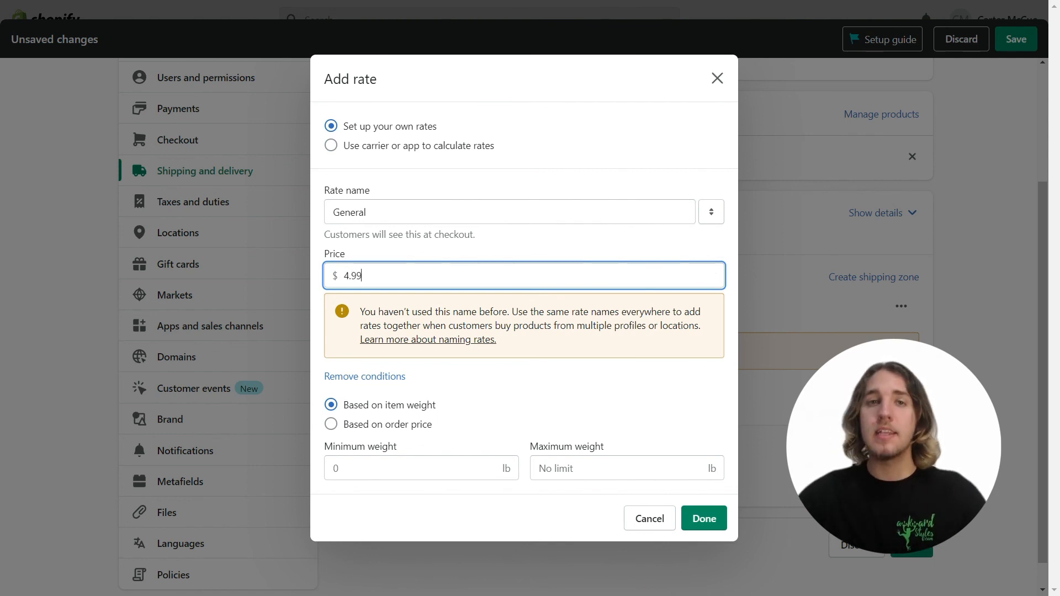
Base the General rate's condition on order price with a maximum of $49.99 and add the rate to the zone.
left_click(373, 431)
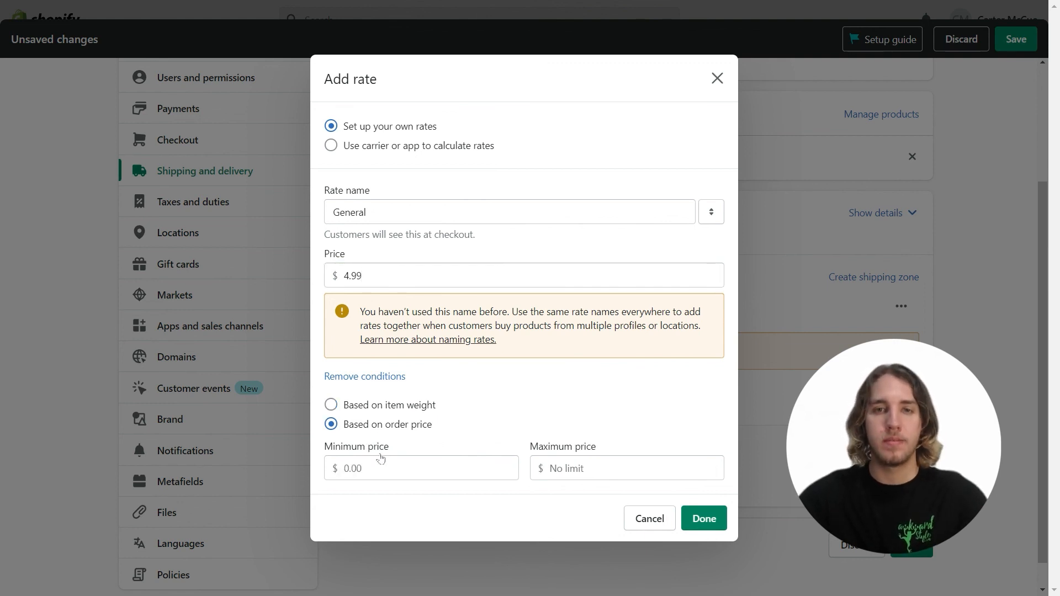
left_click(608, 468)
type("4")
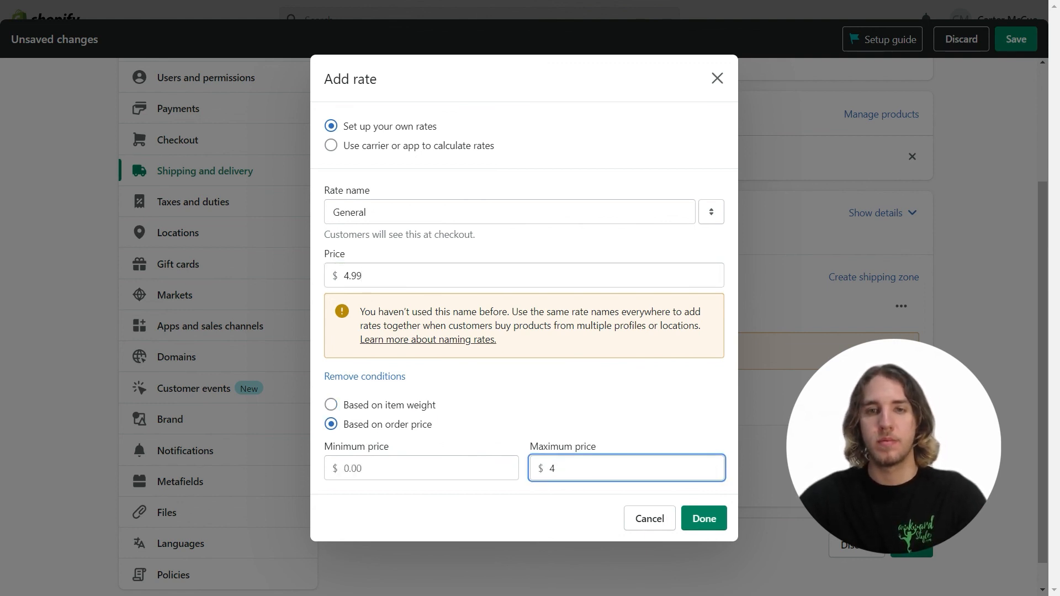
type("9.99")
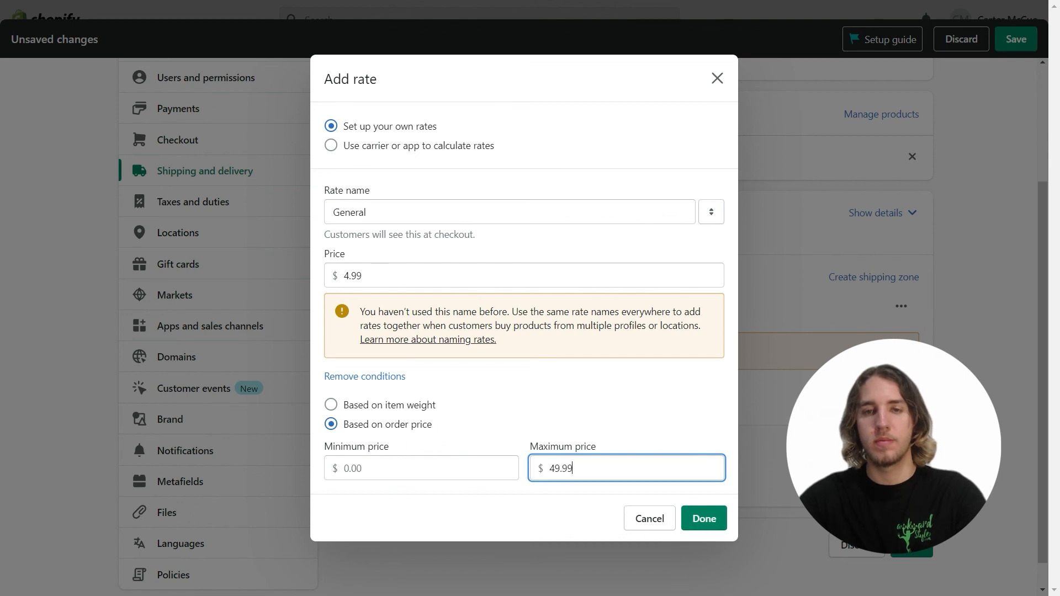
left_click(704, 519)
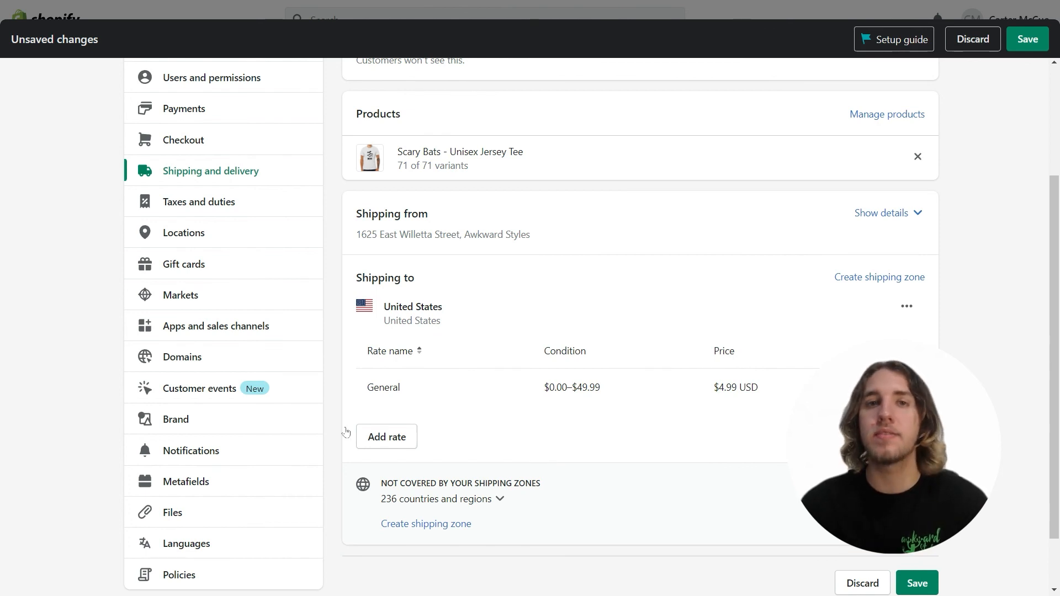
Add a $0.00 rate named Free to the United States zone, based on order price with a minimum of $50.
left_click(380, 438)
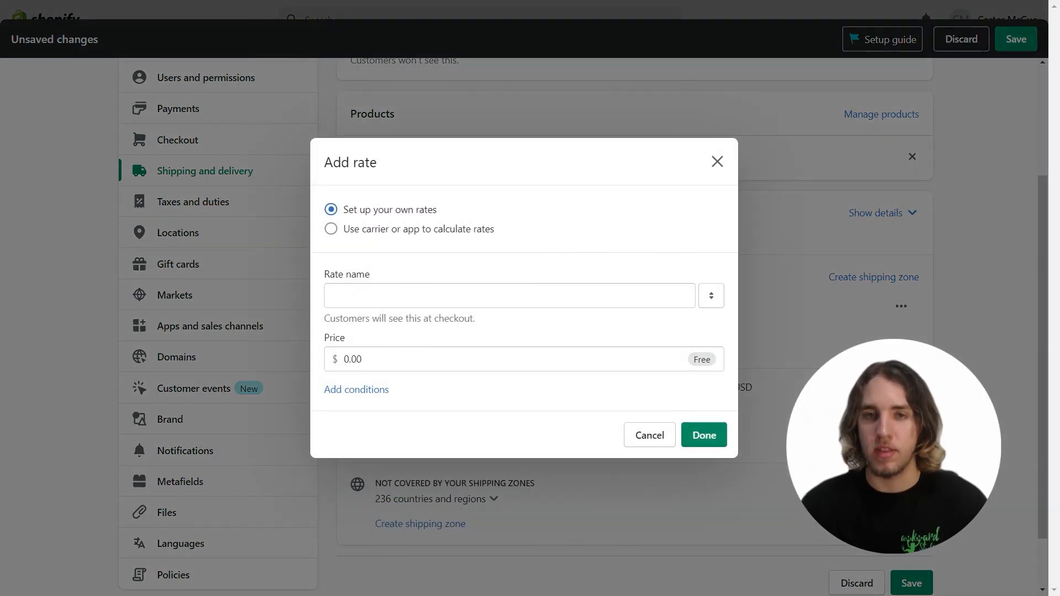
left_click(353, 296)
type("Free")
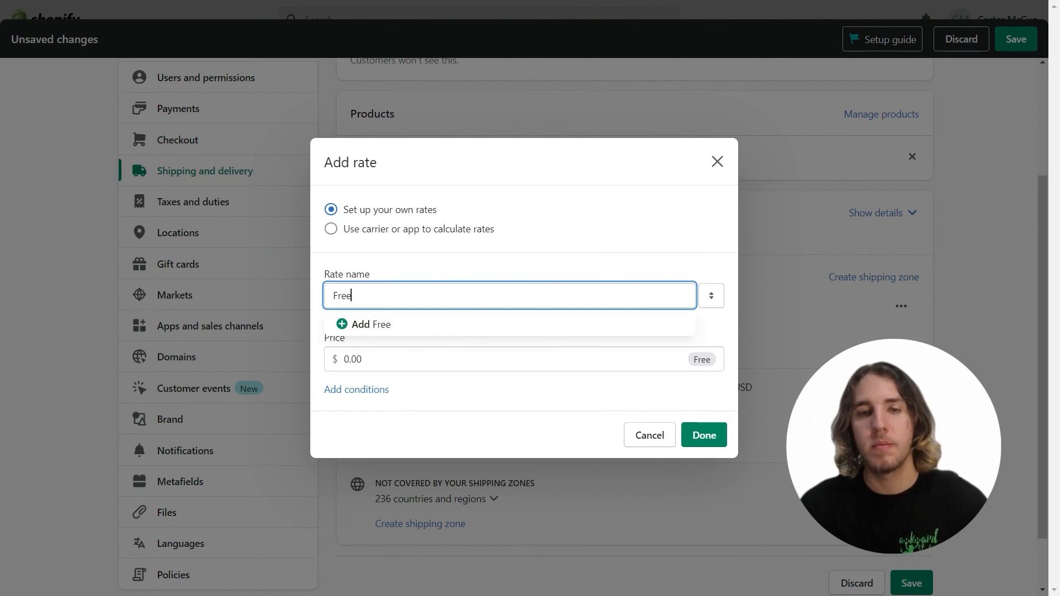
left_click(373, 359)
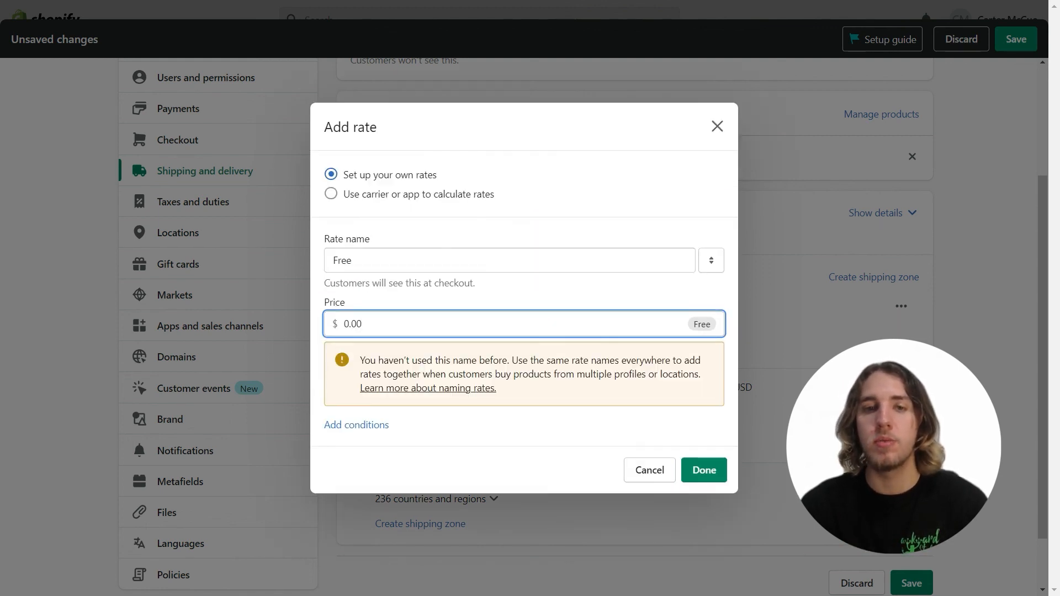
left_click(369, 424)
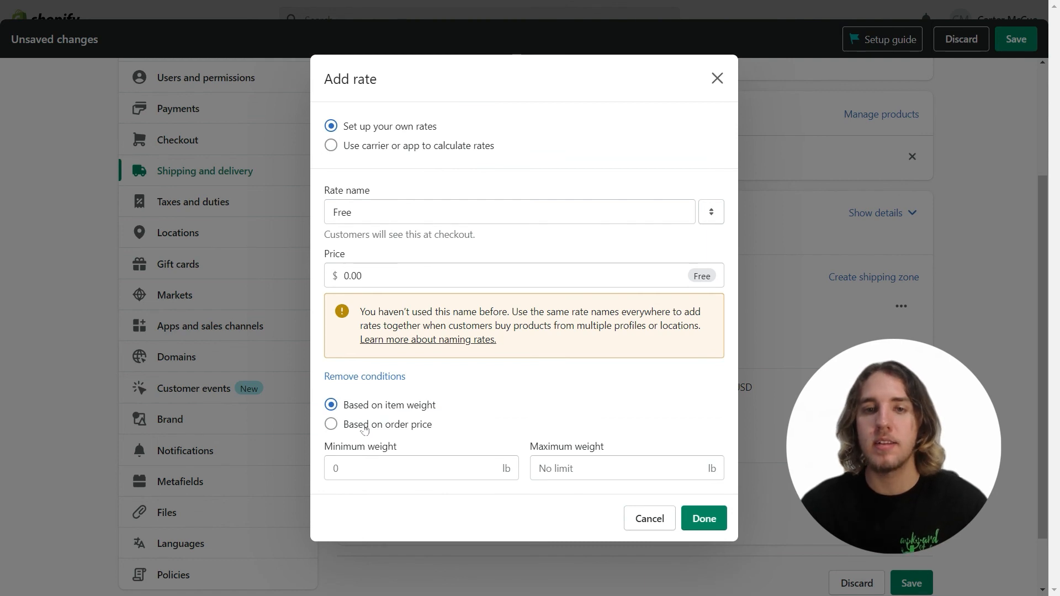
left_click(377, 431)
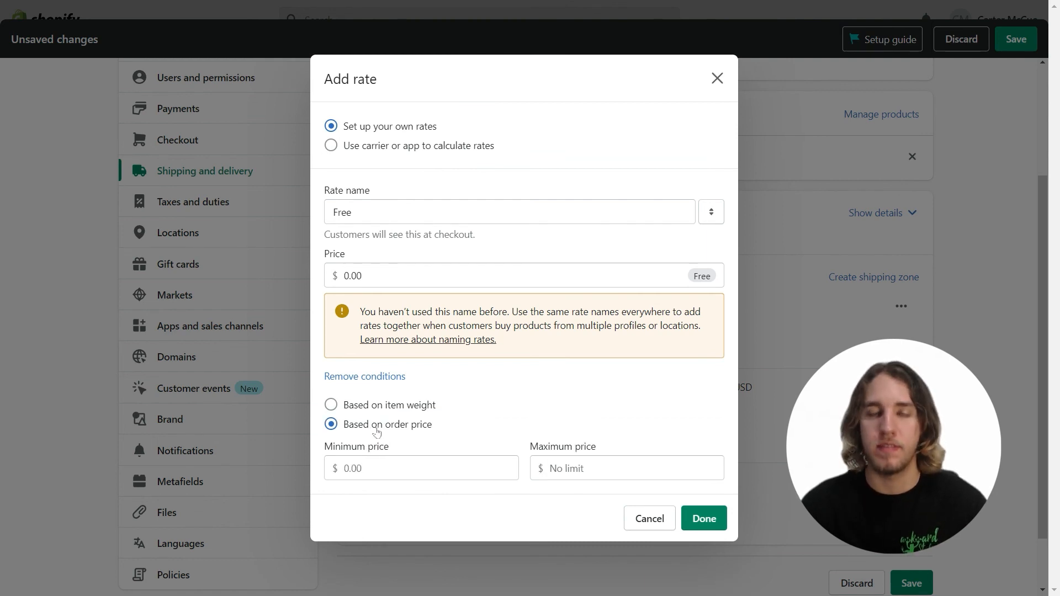
left_click(381, 465)
type("50")
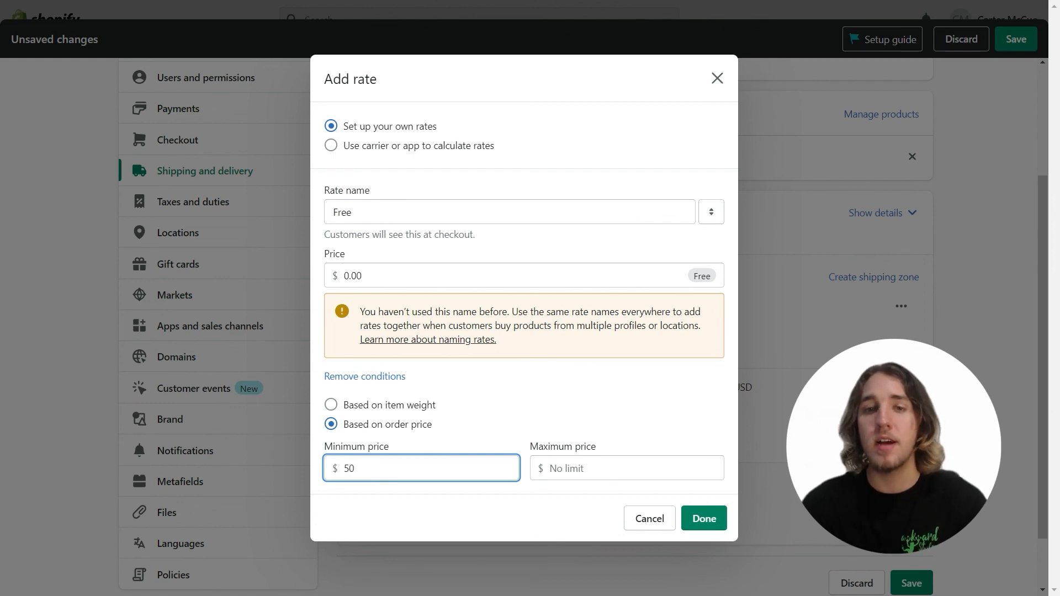
left_click(703, 518)
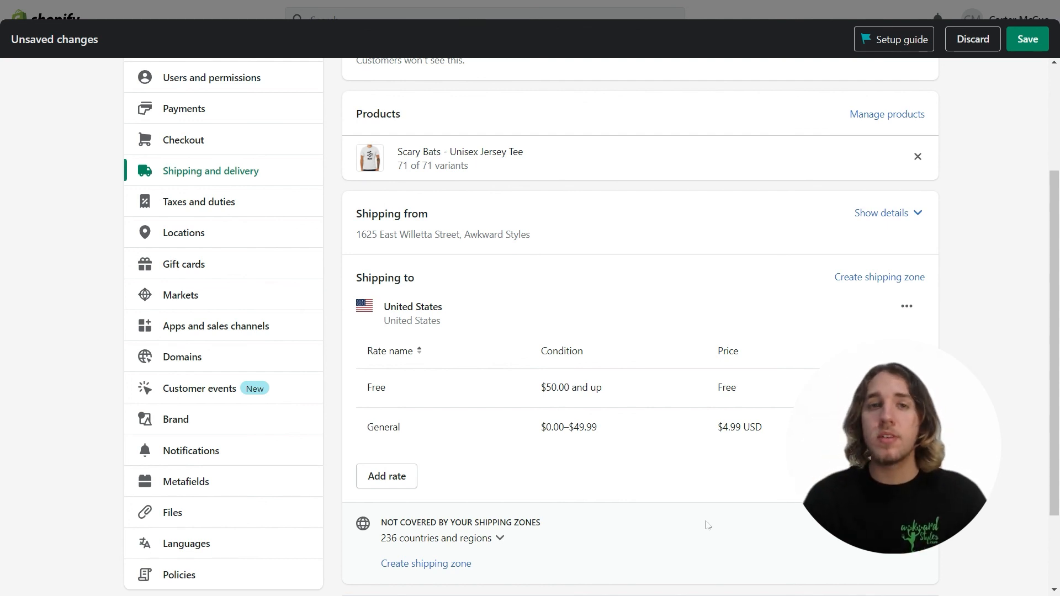
Create a shipping zone named Rest of the world that covers the Rest of world region.
scroll(706, 525, "down", 2)
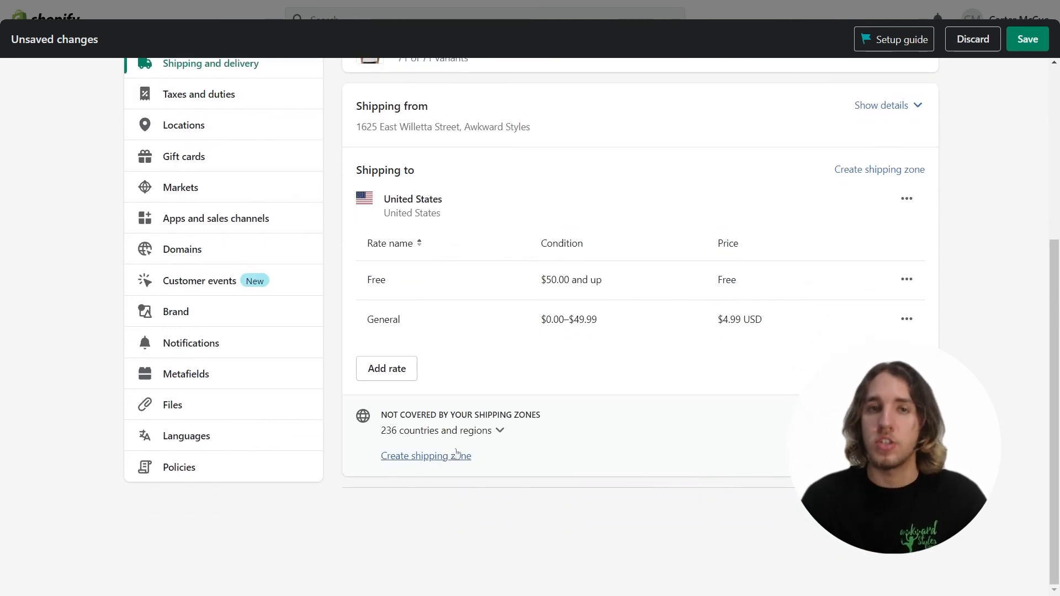
left_click(433, 466)
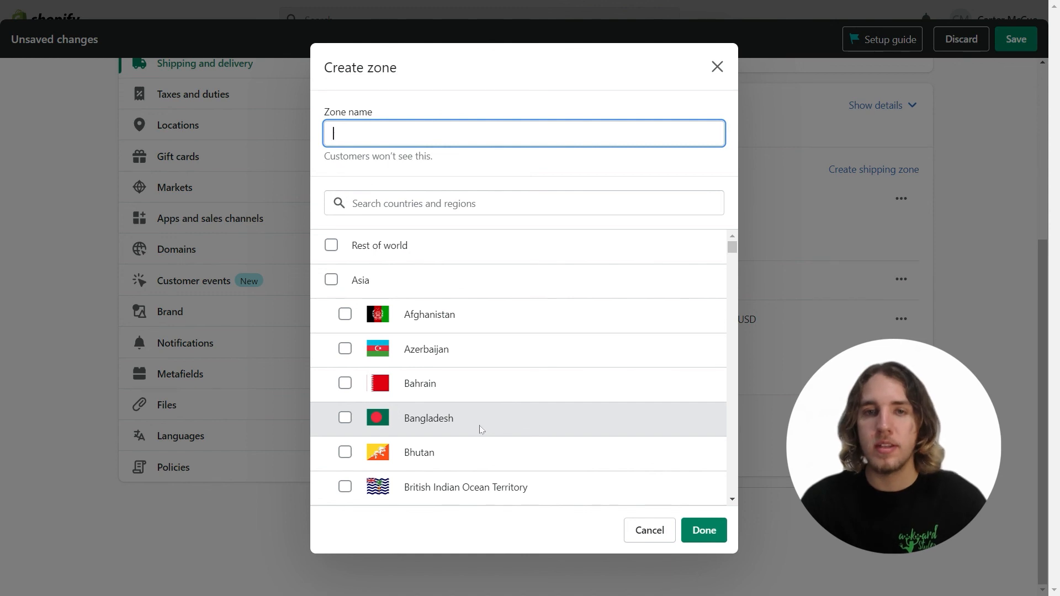
left_click(383, 246)
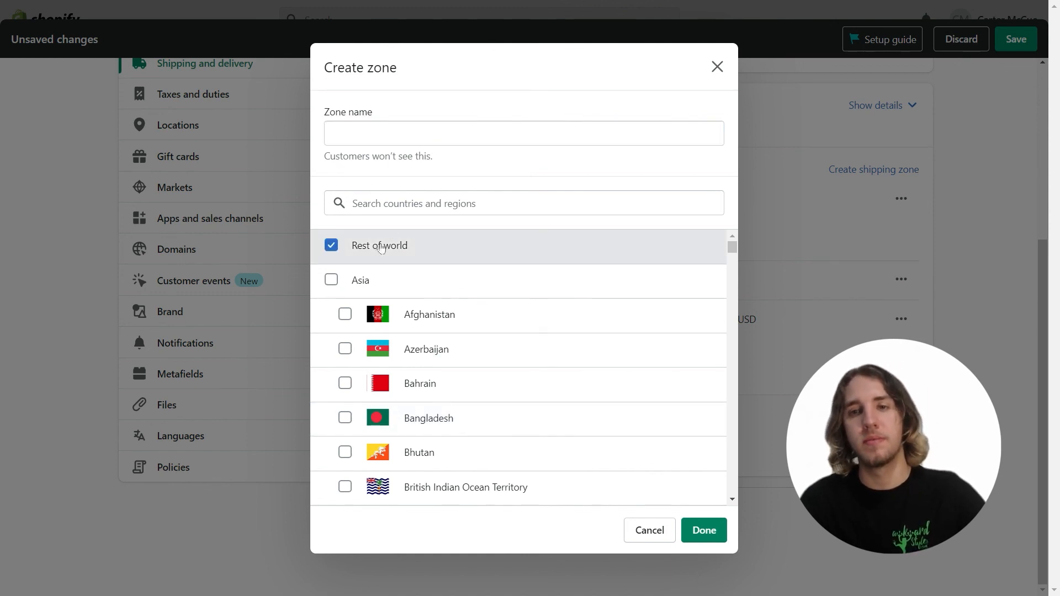
left_click(395, 139)
type("Rest of the world")
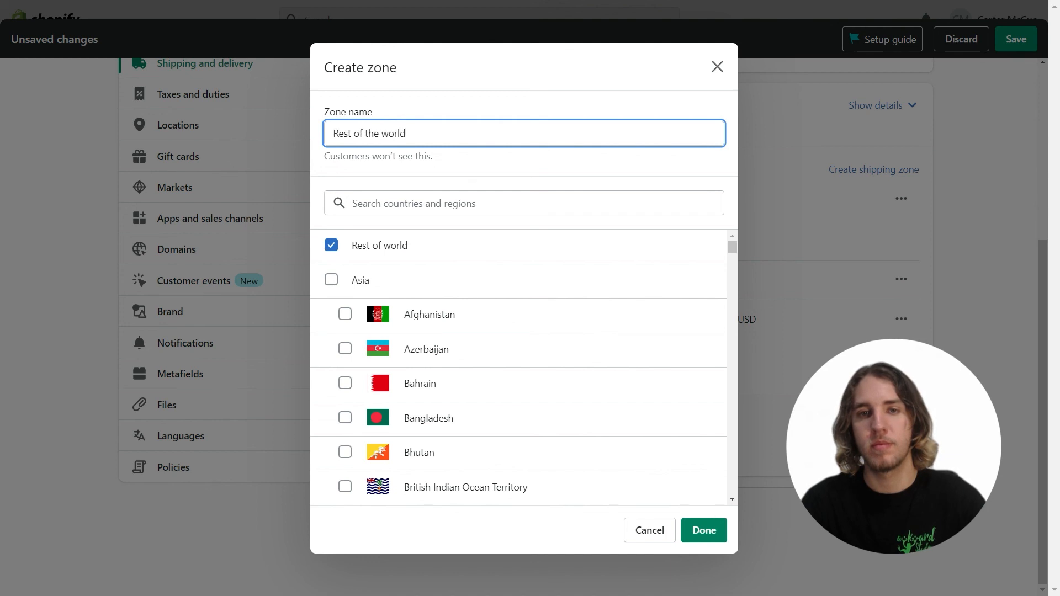
left_click(704, 530)
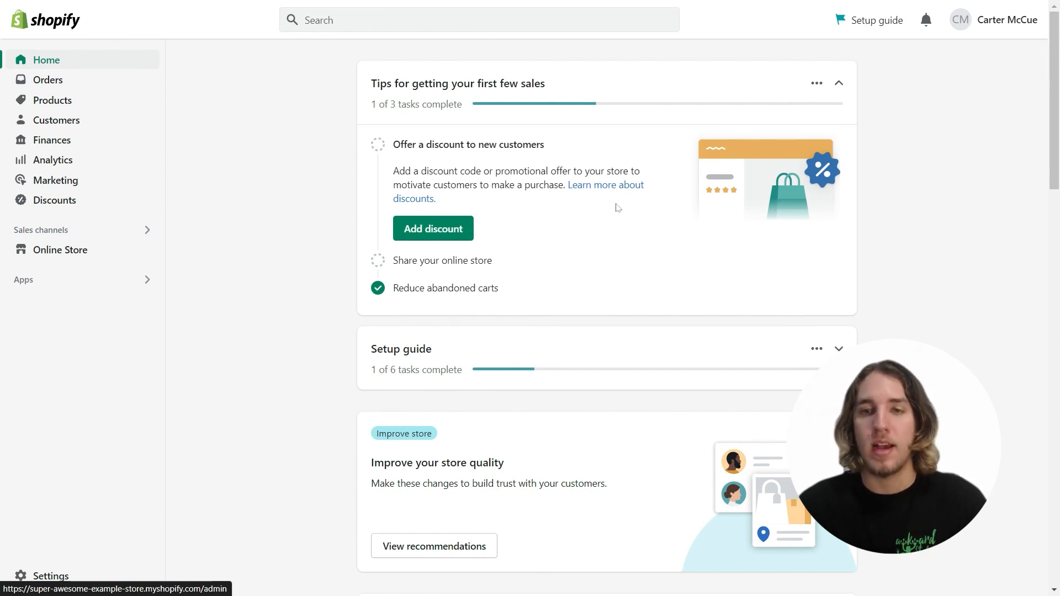
From the online store's themes page, remove the store's password protection and dismiss the launch message.
left_click(76, 252)
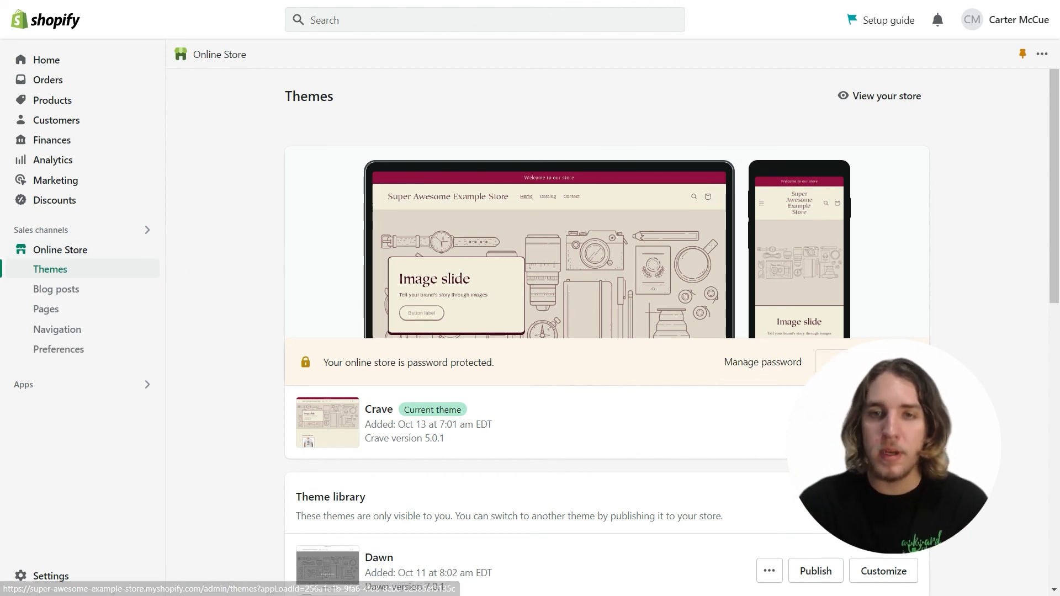
left_click(866, 362)
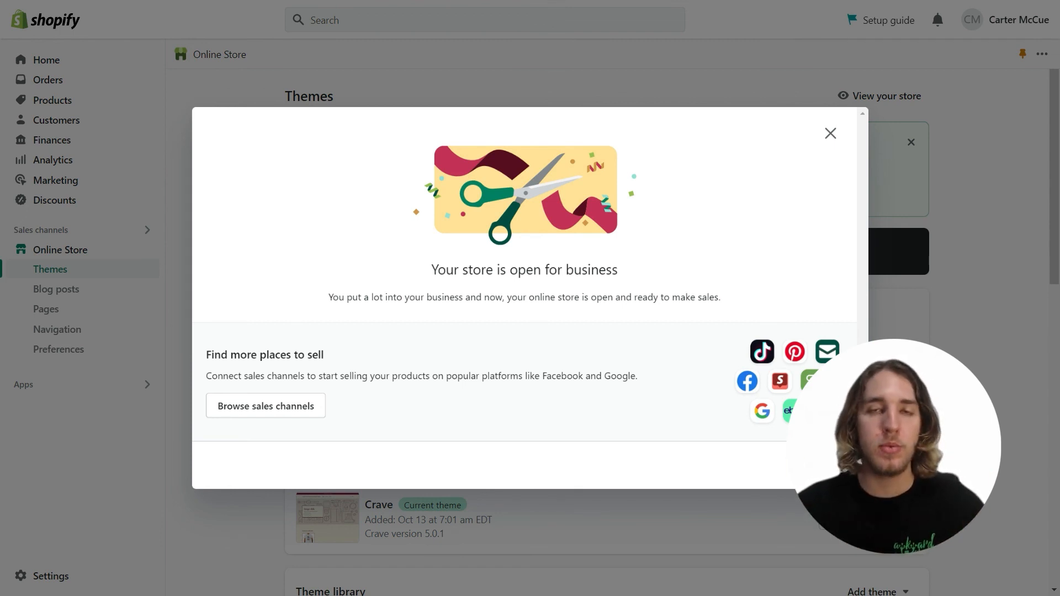
key("Escape")
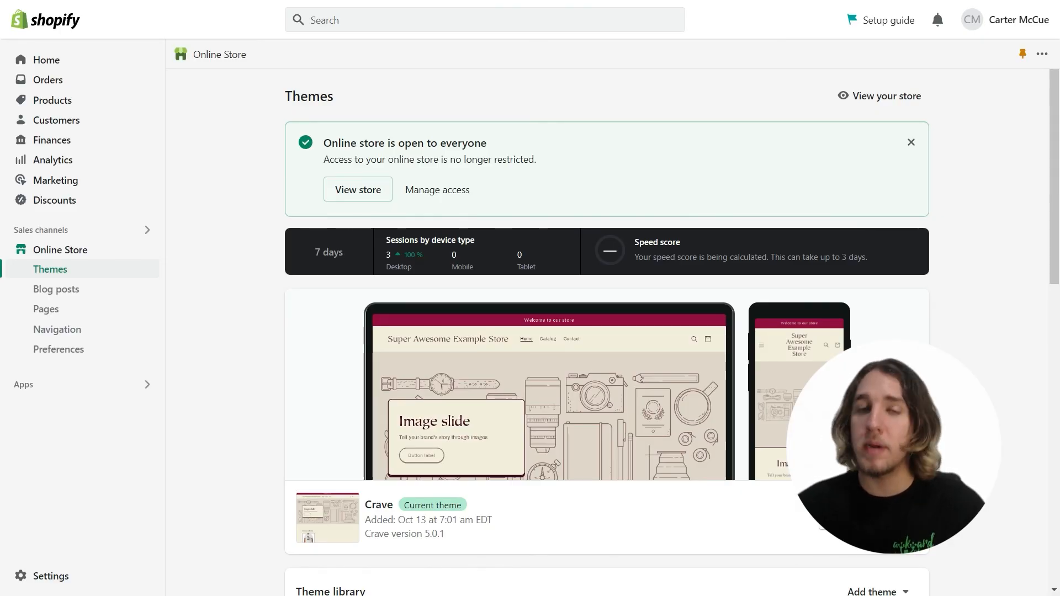
In the online store preferences, turn on the password restriction for visitors and turn it off again.
left_click(88, 356)
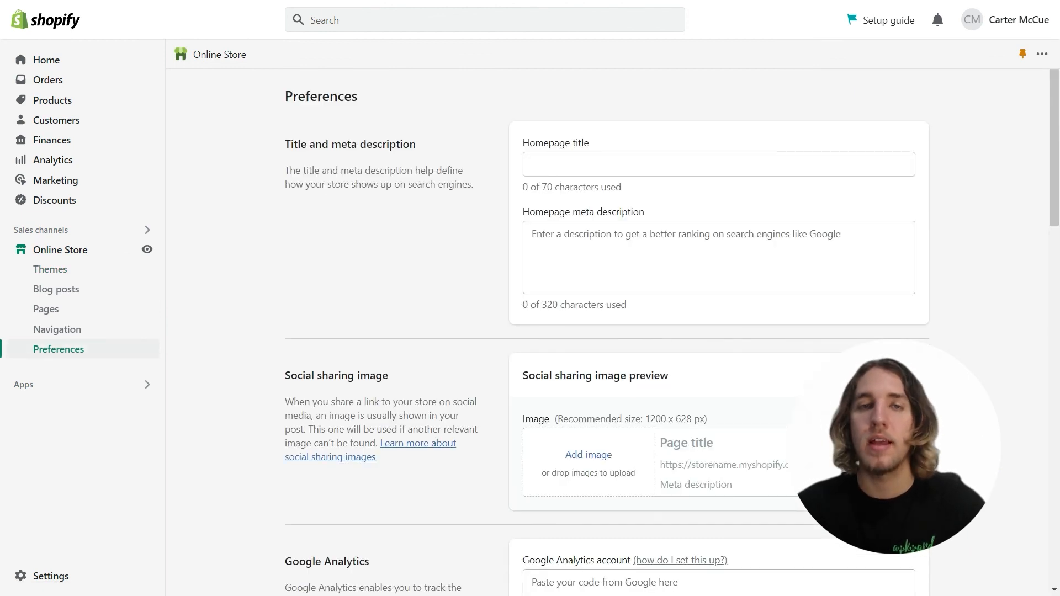
scroll(607, 331, "down", 10)
scroll(1056, 531, "down", 9)
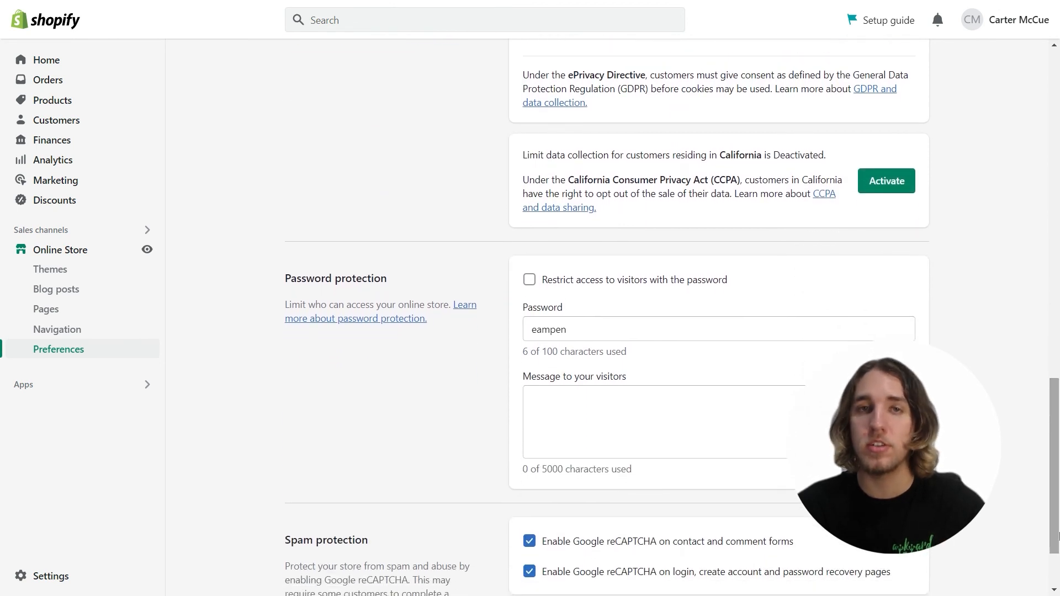
left_click(530, 280)
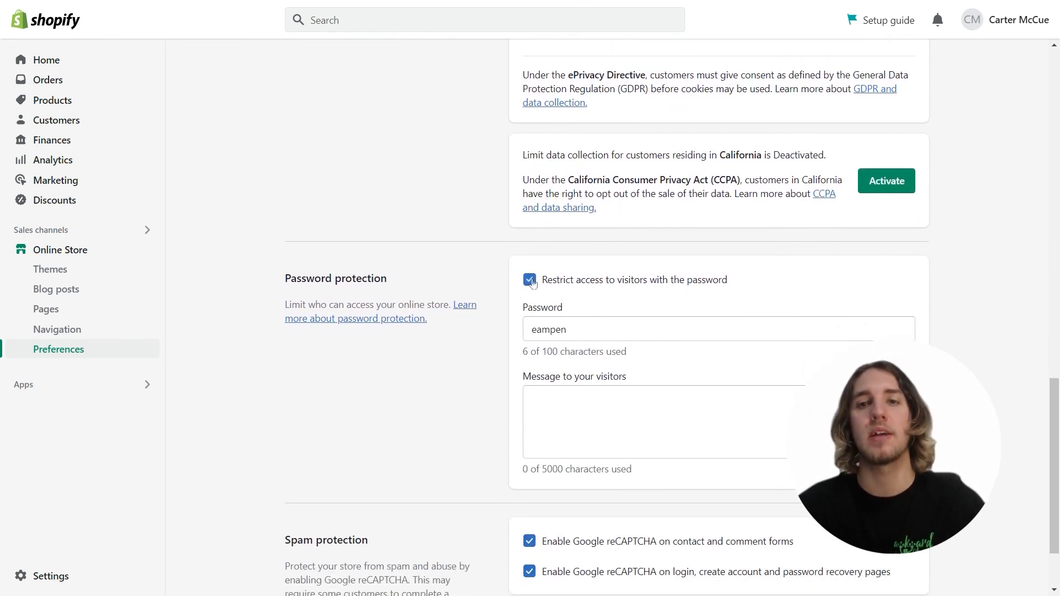
left_click(529, 280)
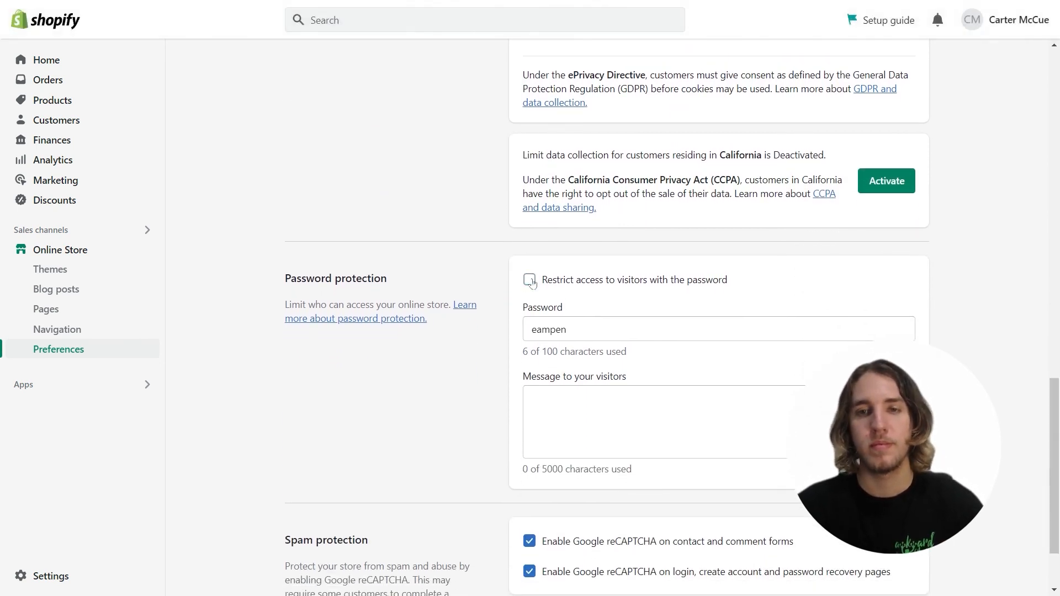